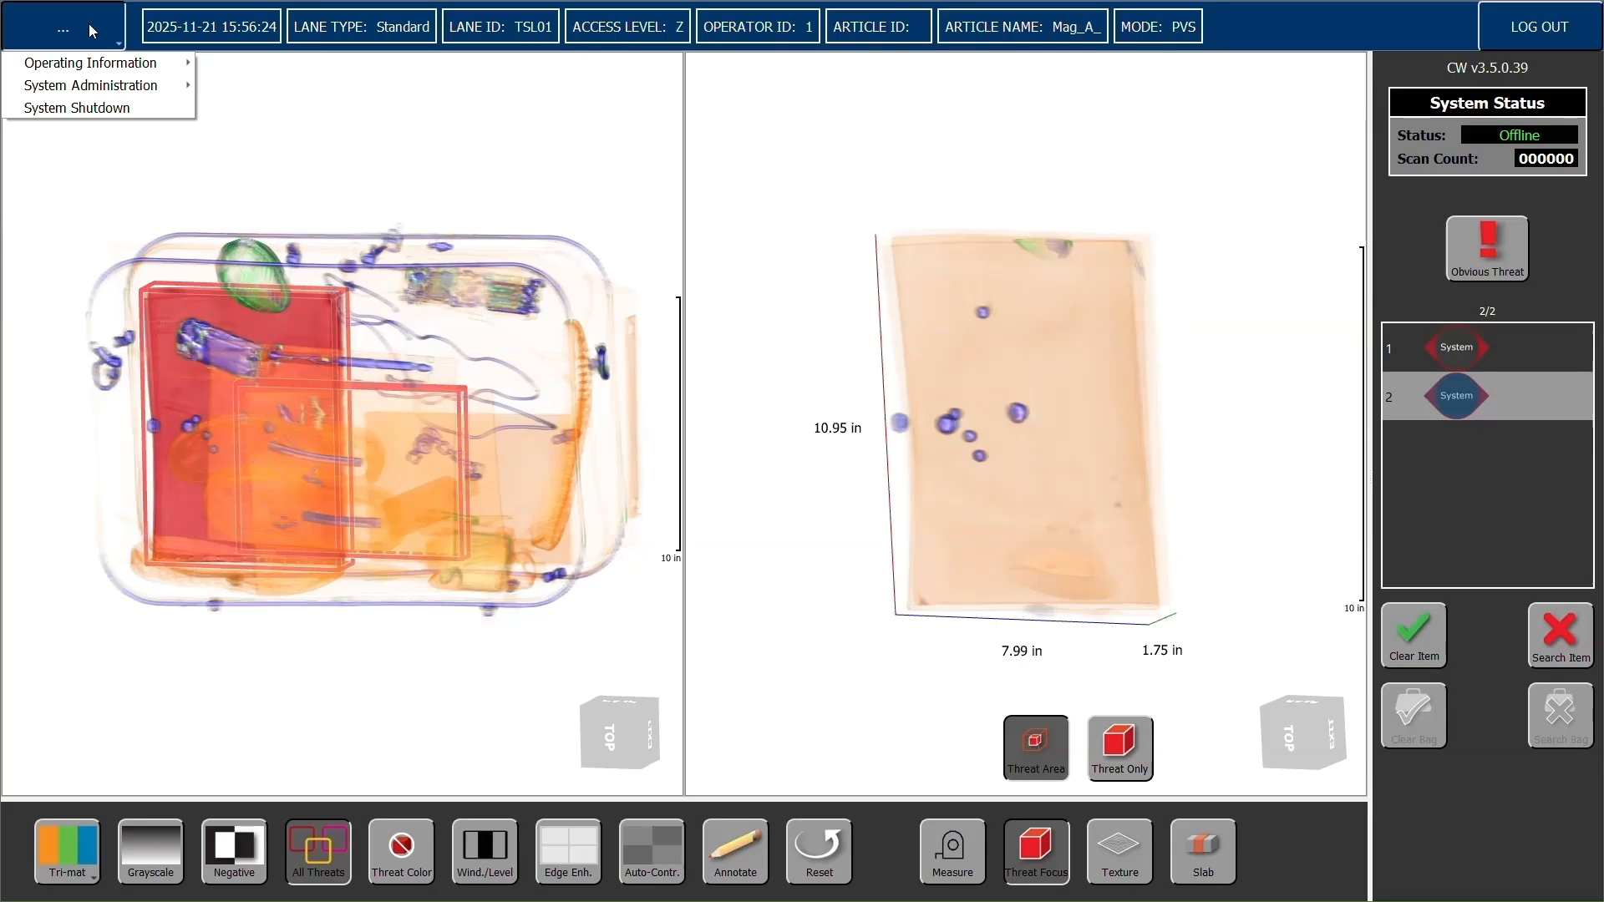
Display the available lane types in the operating information
mouse_move(98, 65)
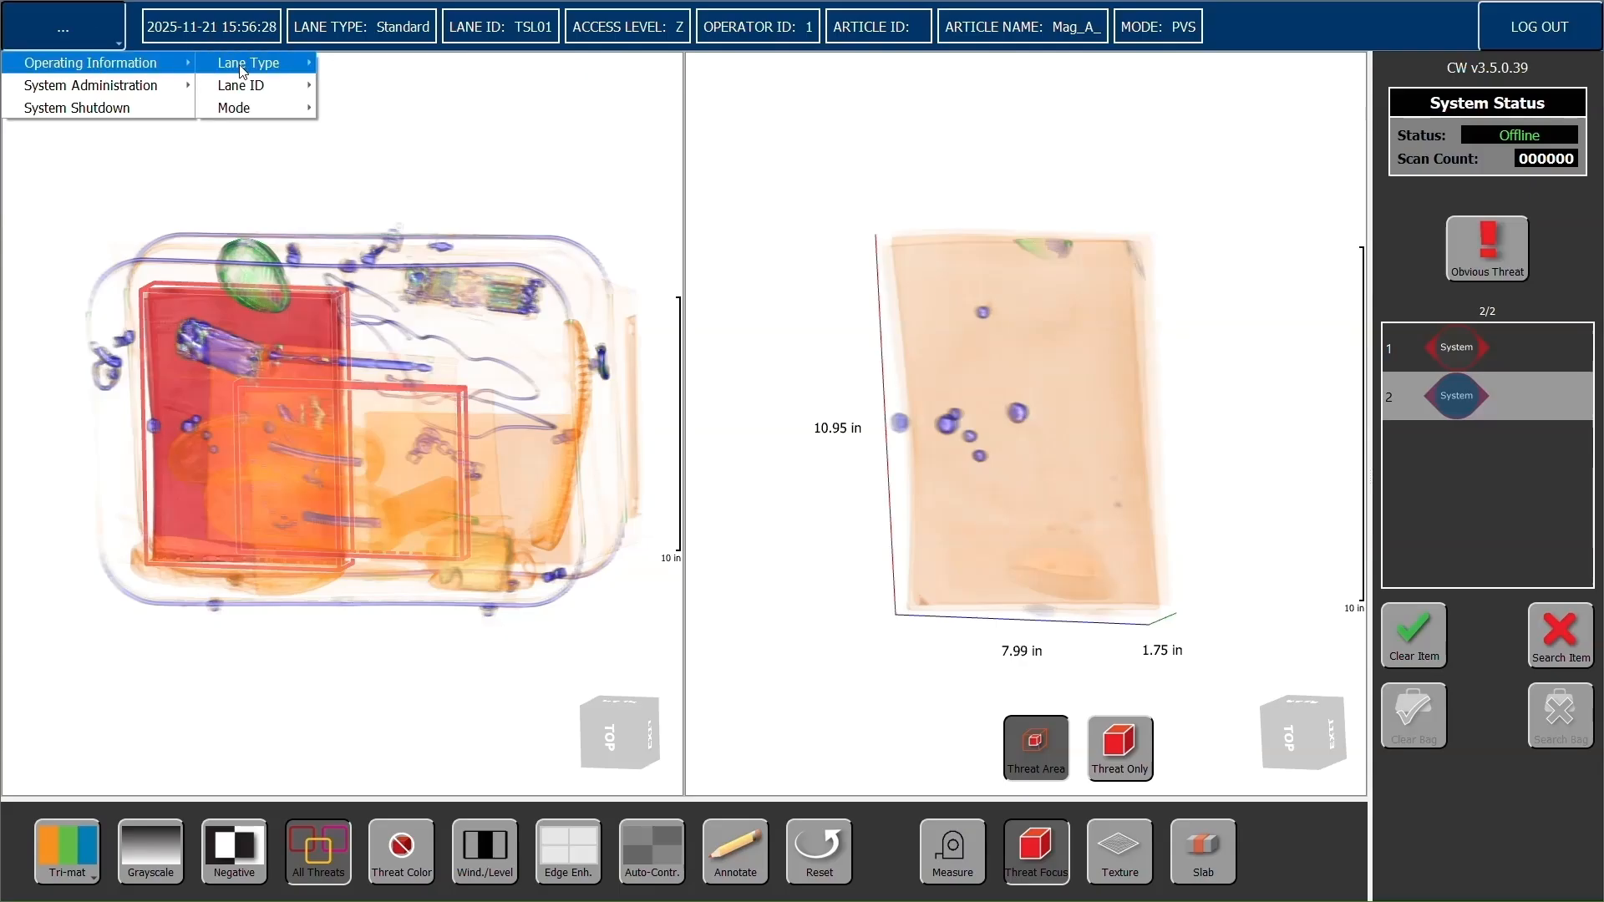
mouse_move(259, 71)
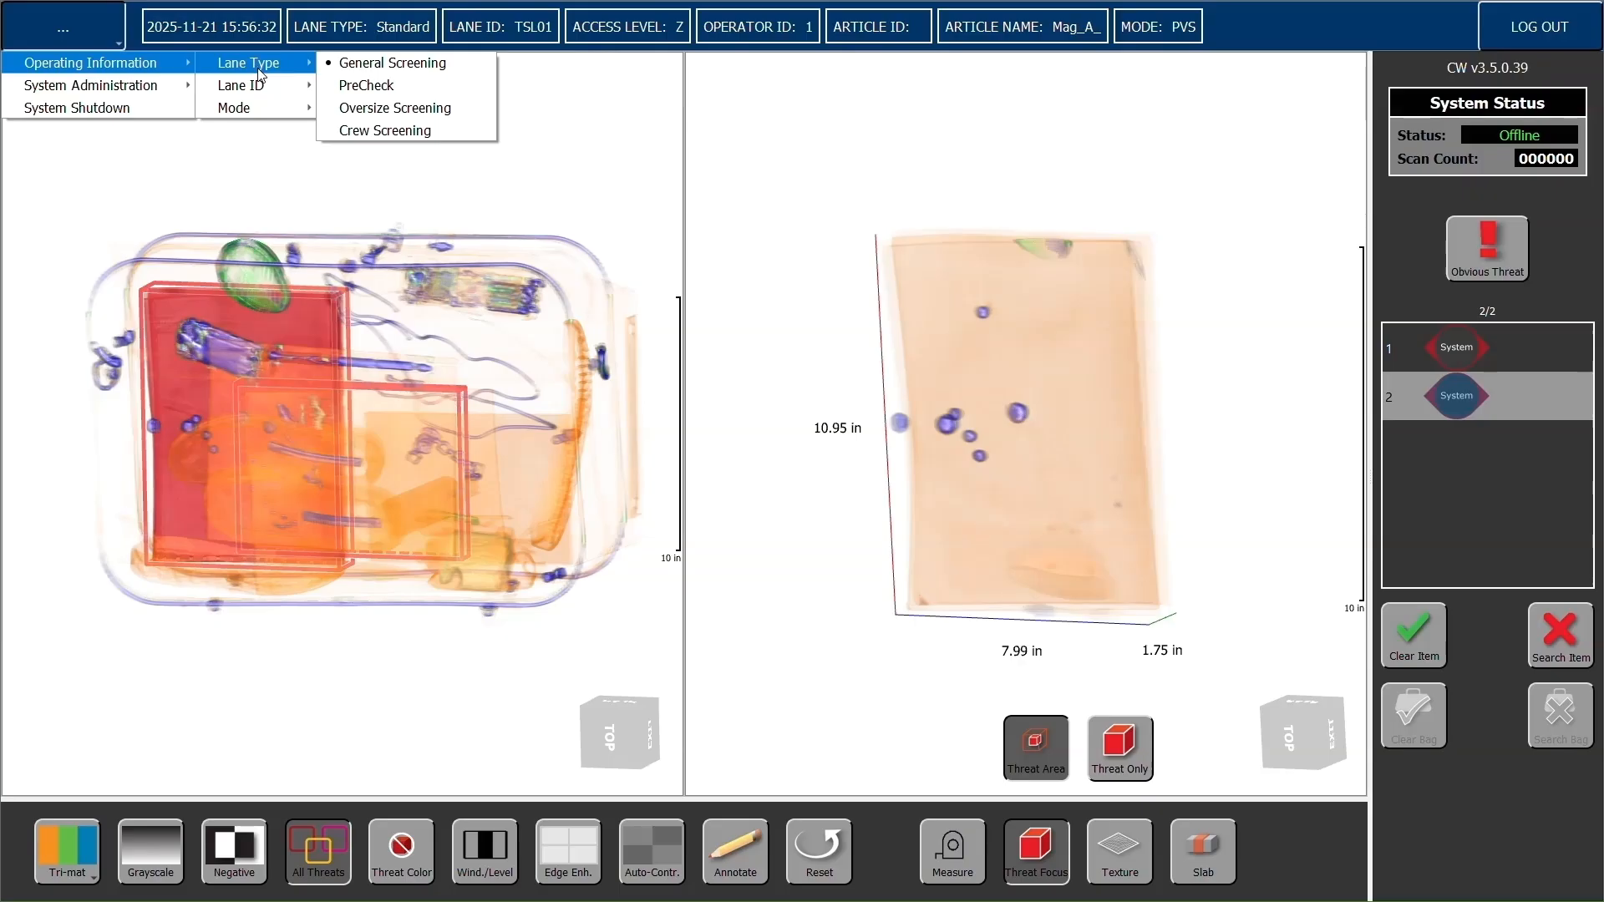
mouse_move(372, 90)
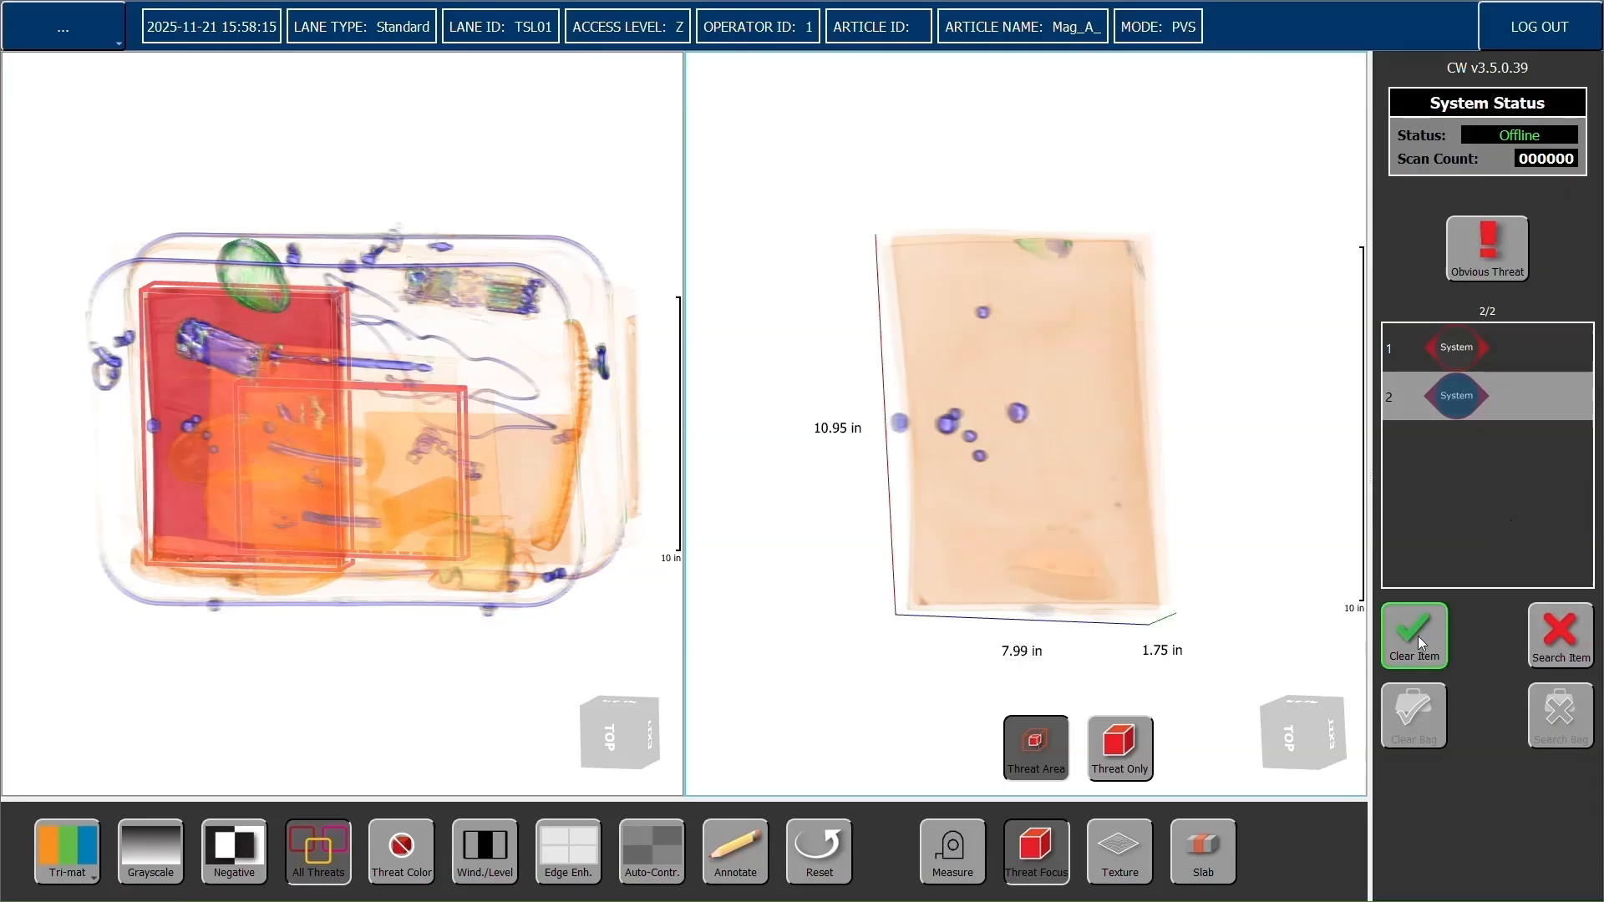
Clear both system-flagged items and clear the whole bag
click(1415, 628)
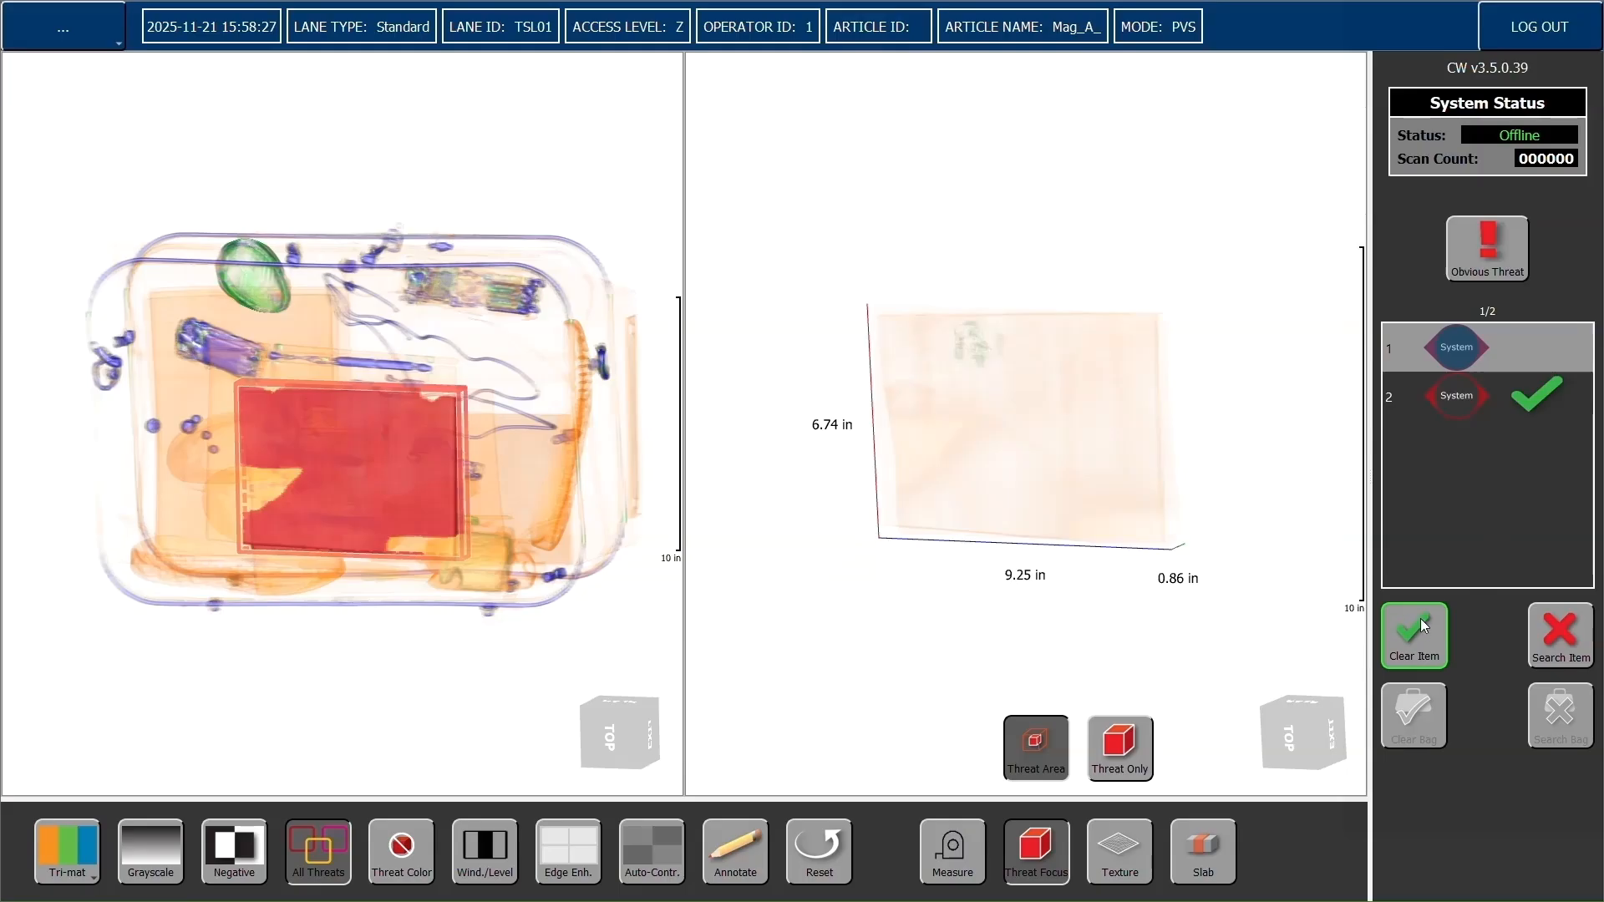
click(1412, 638)
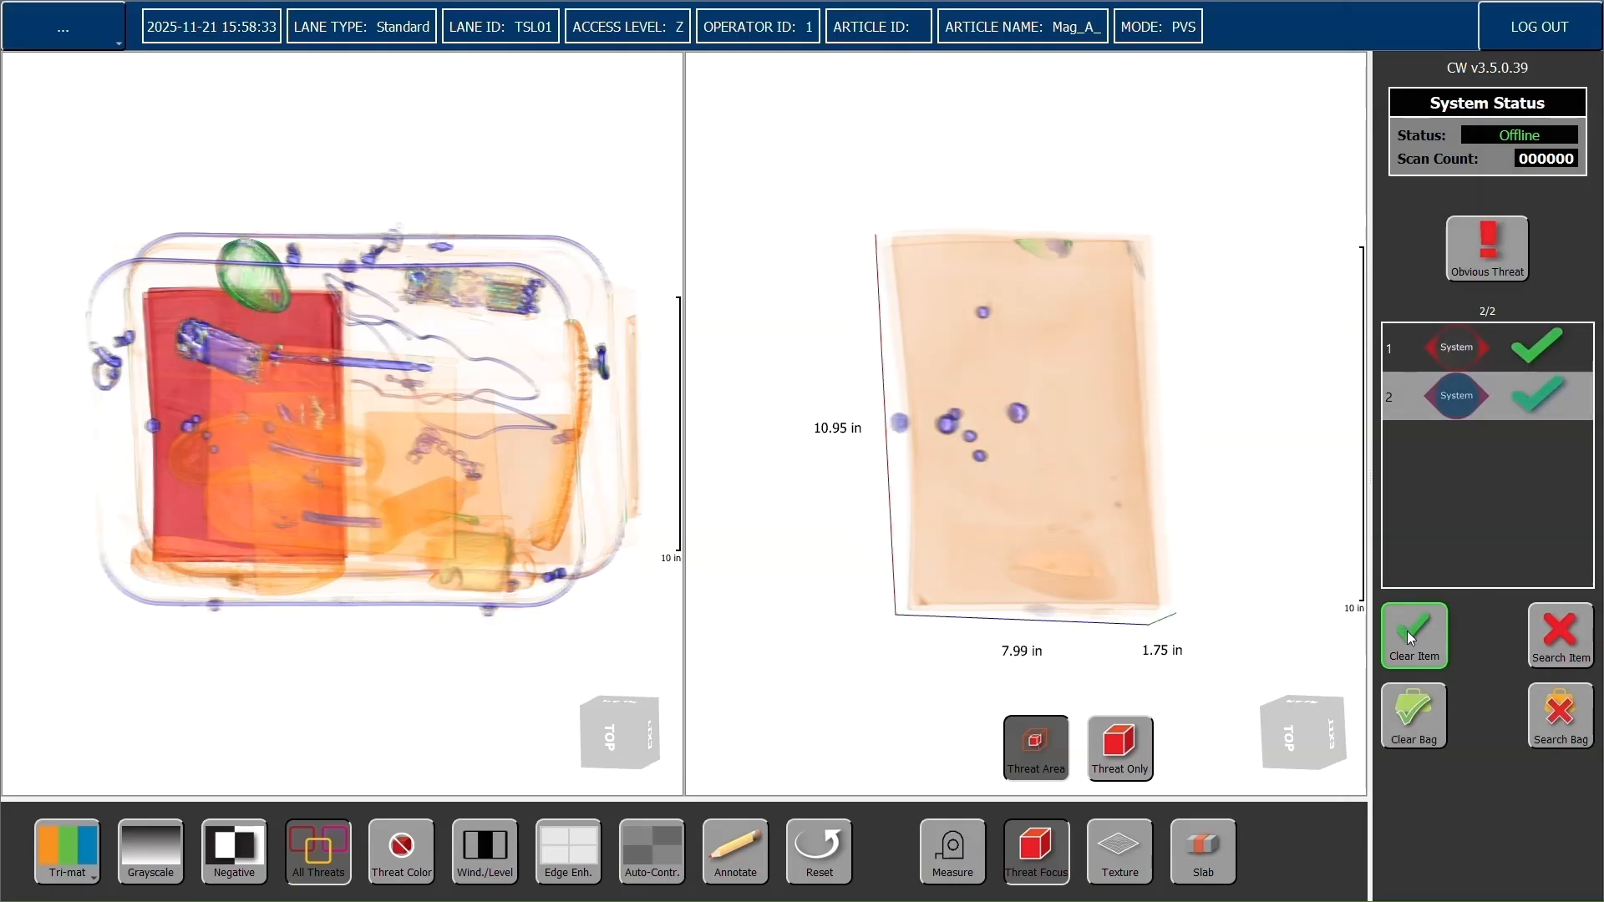
click(1417, 714)
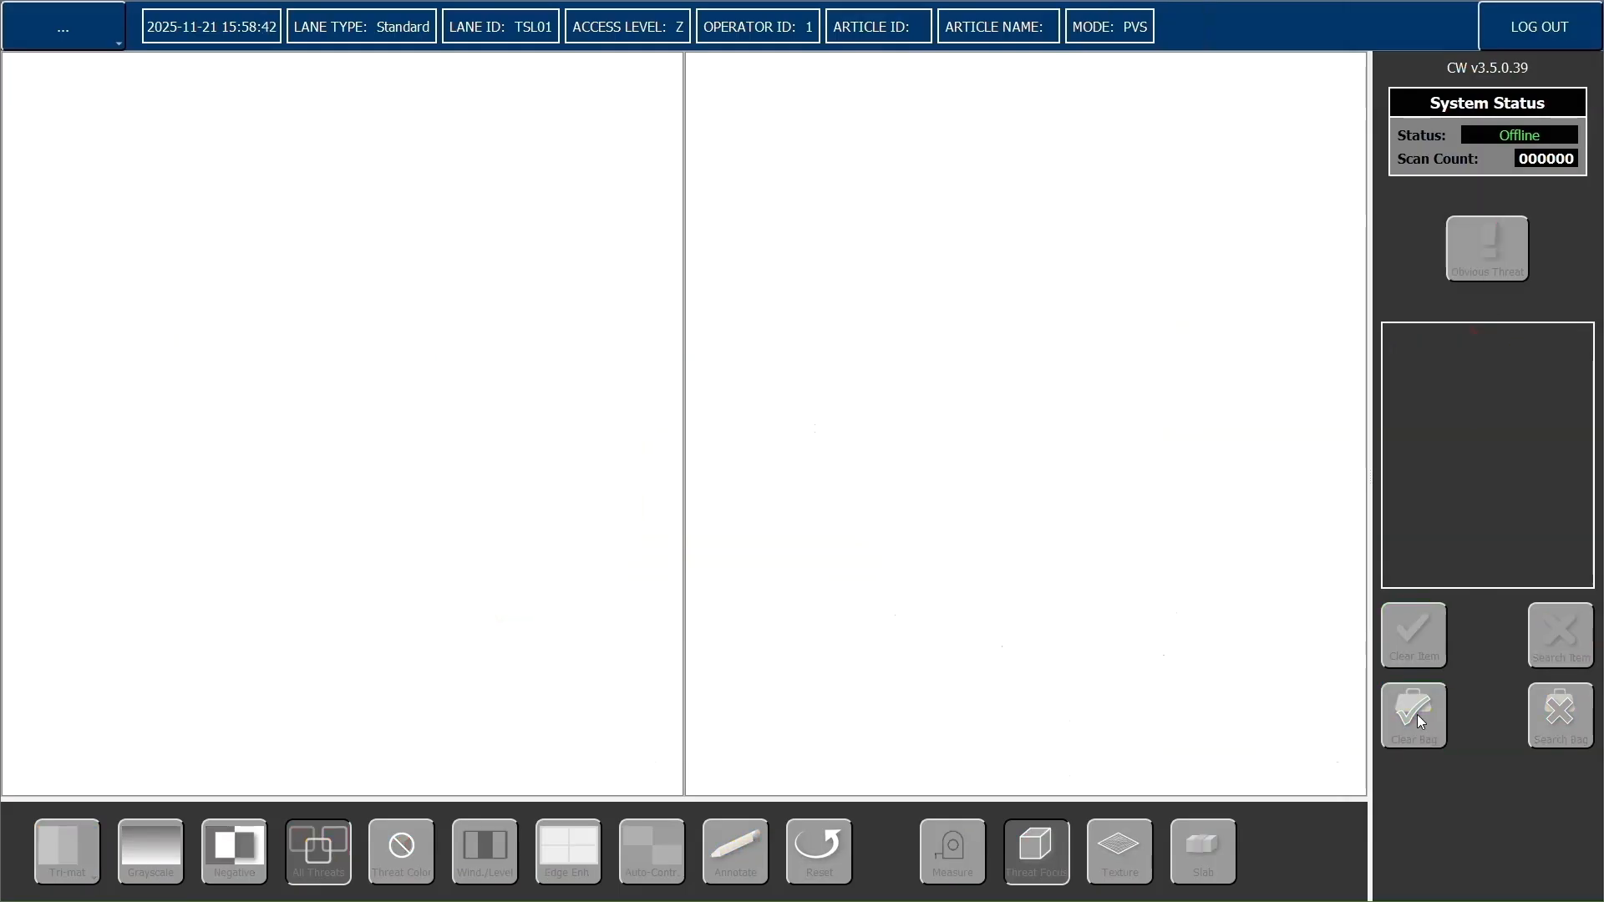
Log out of the operator session and confirm the logout
click(1534, 29)
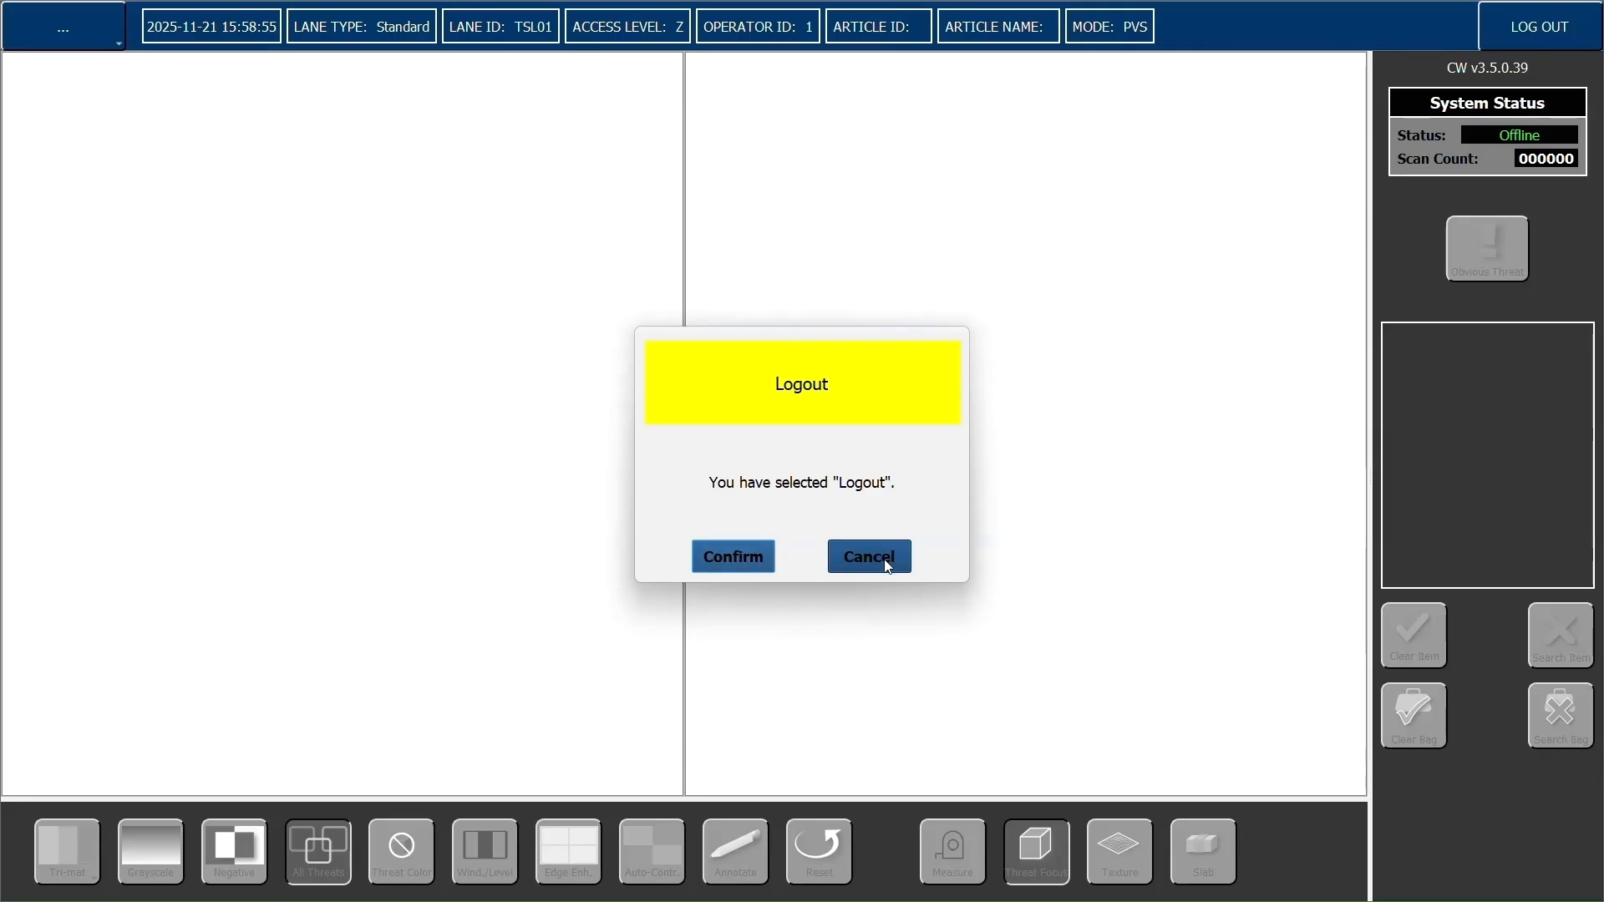
click(730, 564)
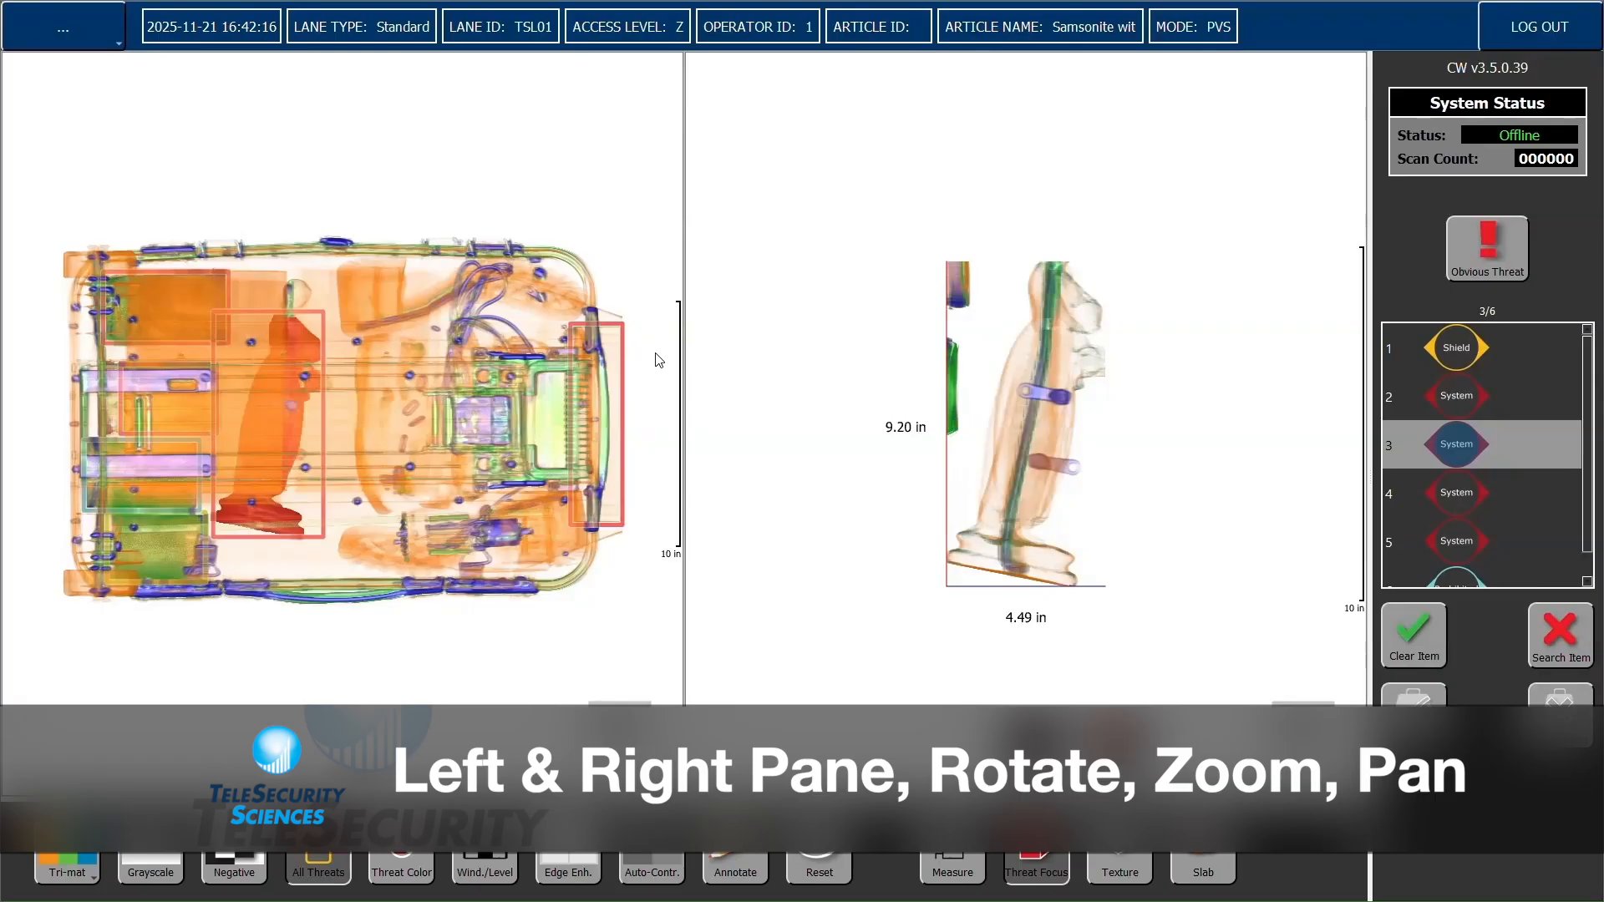
Inspect the whole suitcase by rotating, magnifying and shifting its 3D image around the highlighted threat 3
mouse_move(650, 424)
mouse_down()
mouse_move(316, 417)
mouse_move(250, 398)
mouse_move(439, 430)
mouse_move(526, 415)
mouse_move(661, 428)
mouse_up()
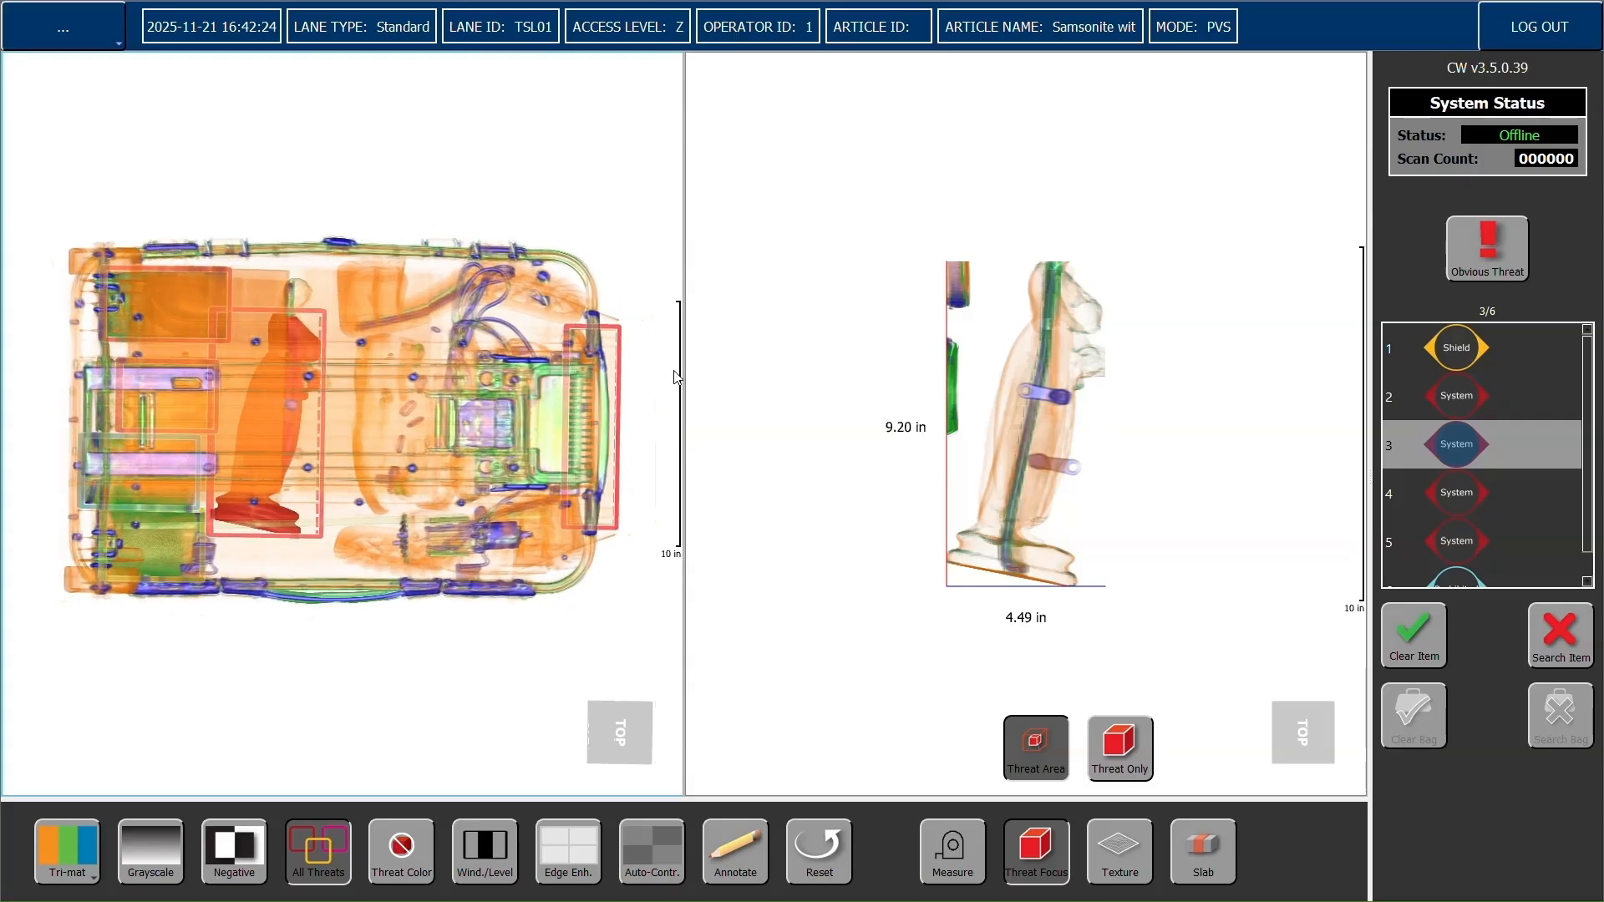
drag(345, 211, 332, 181)
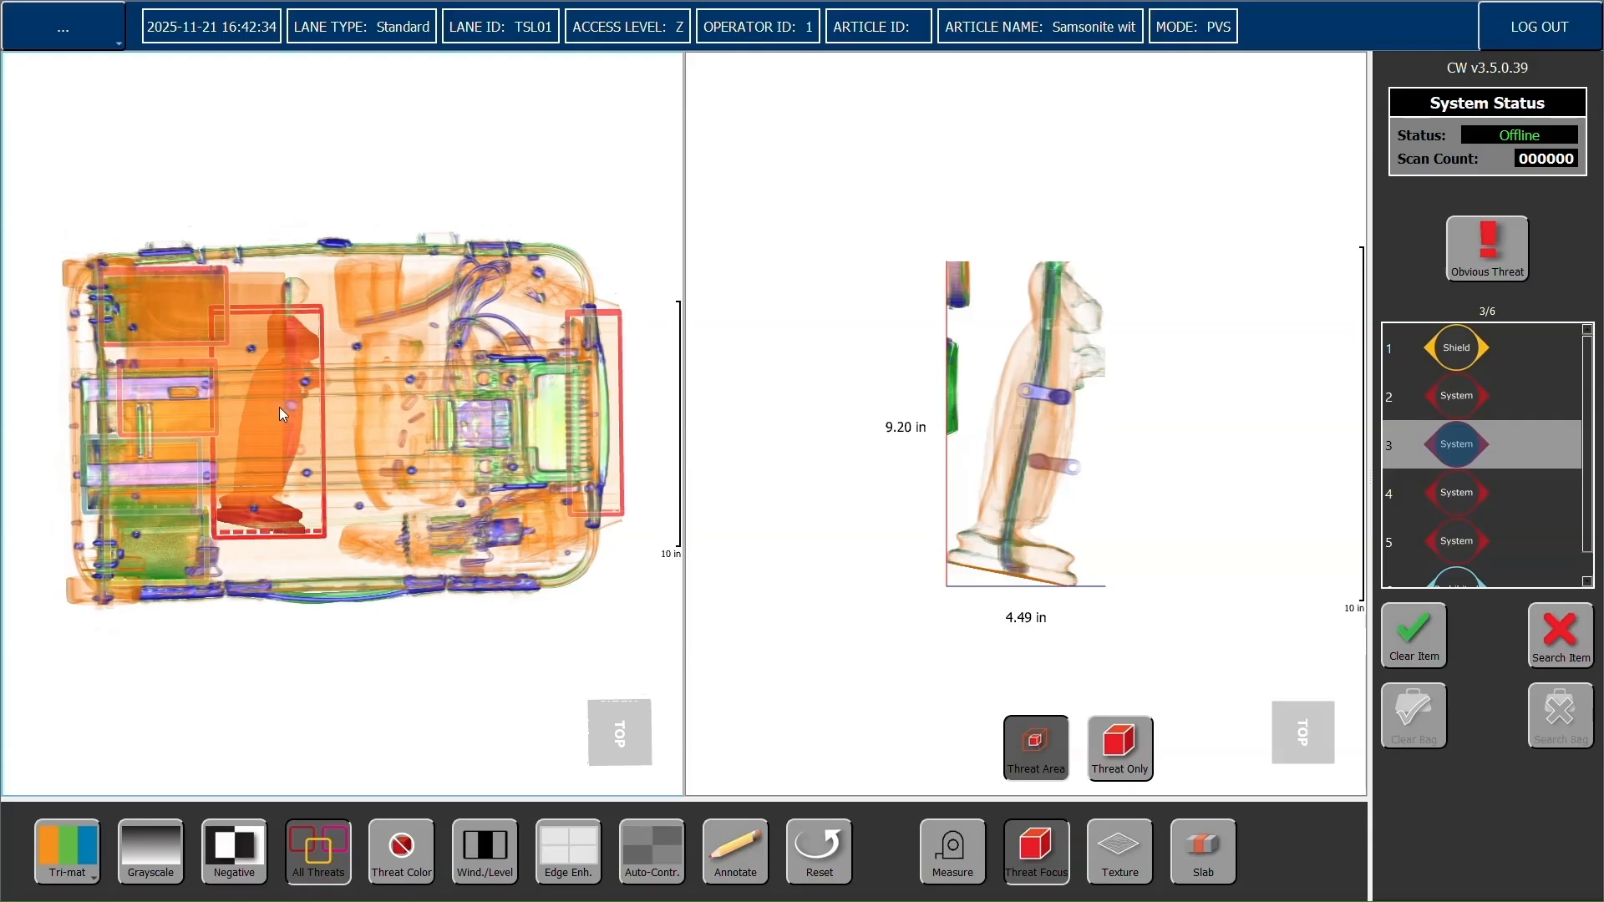
scroll(279, 408, up, 2)
scroll(279, 407, up, 2)
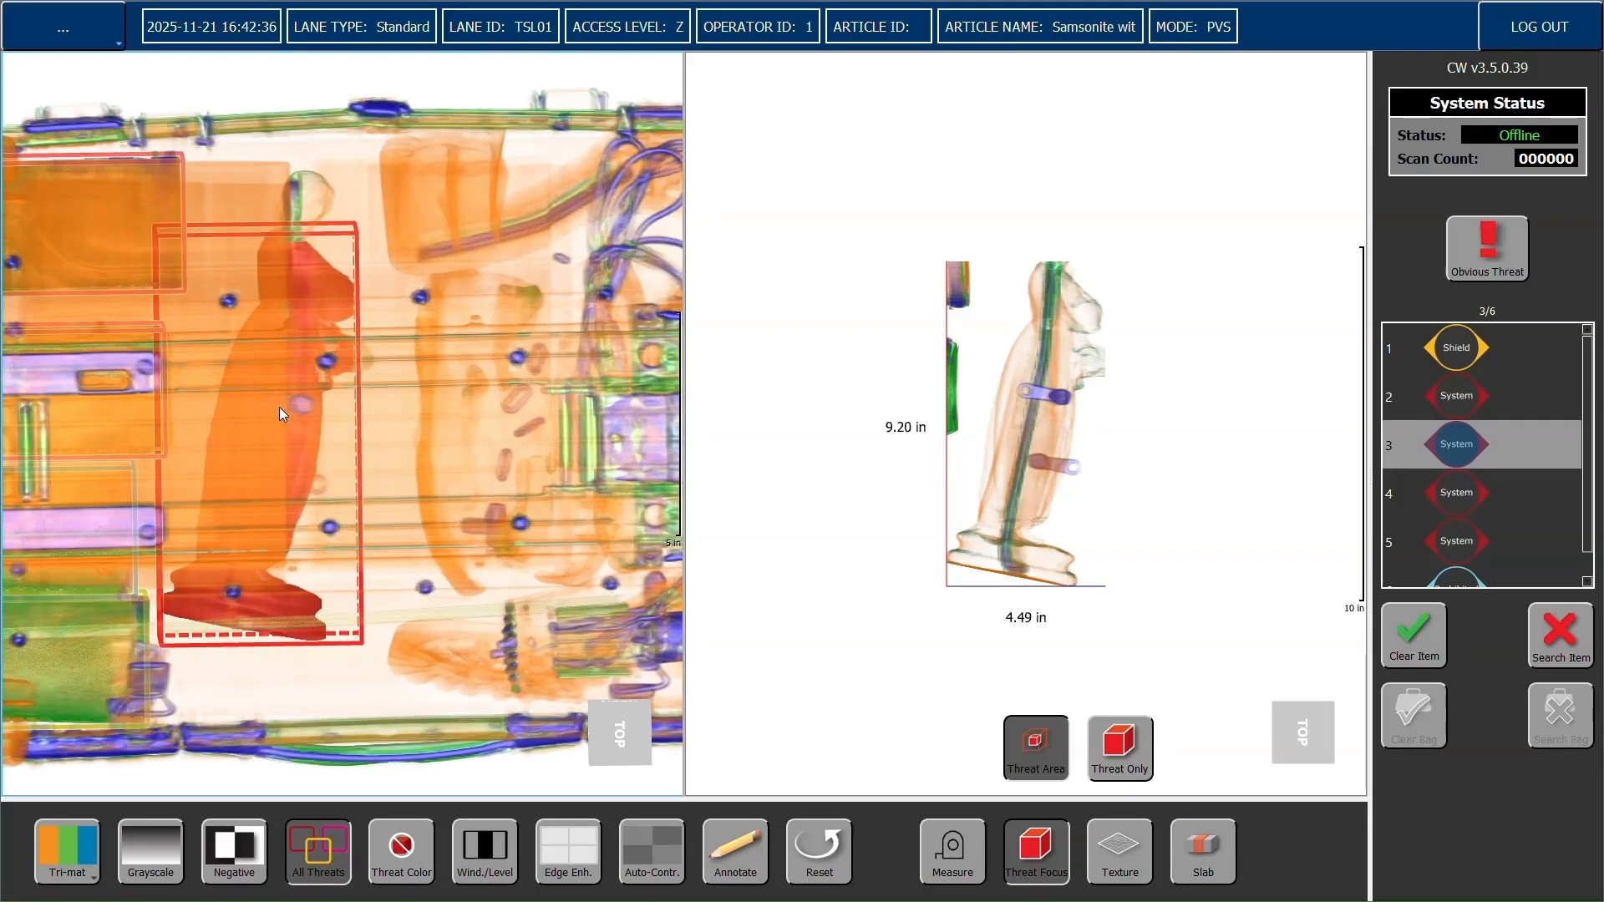
scroll(279, 407, down, 2)
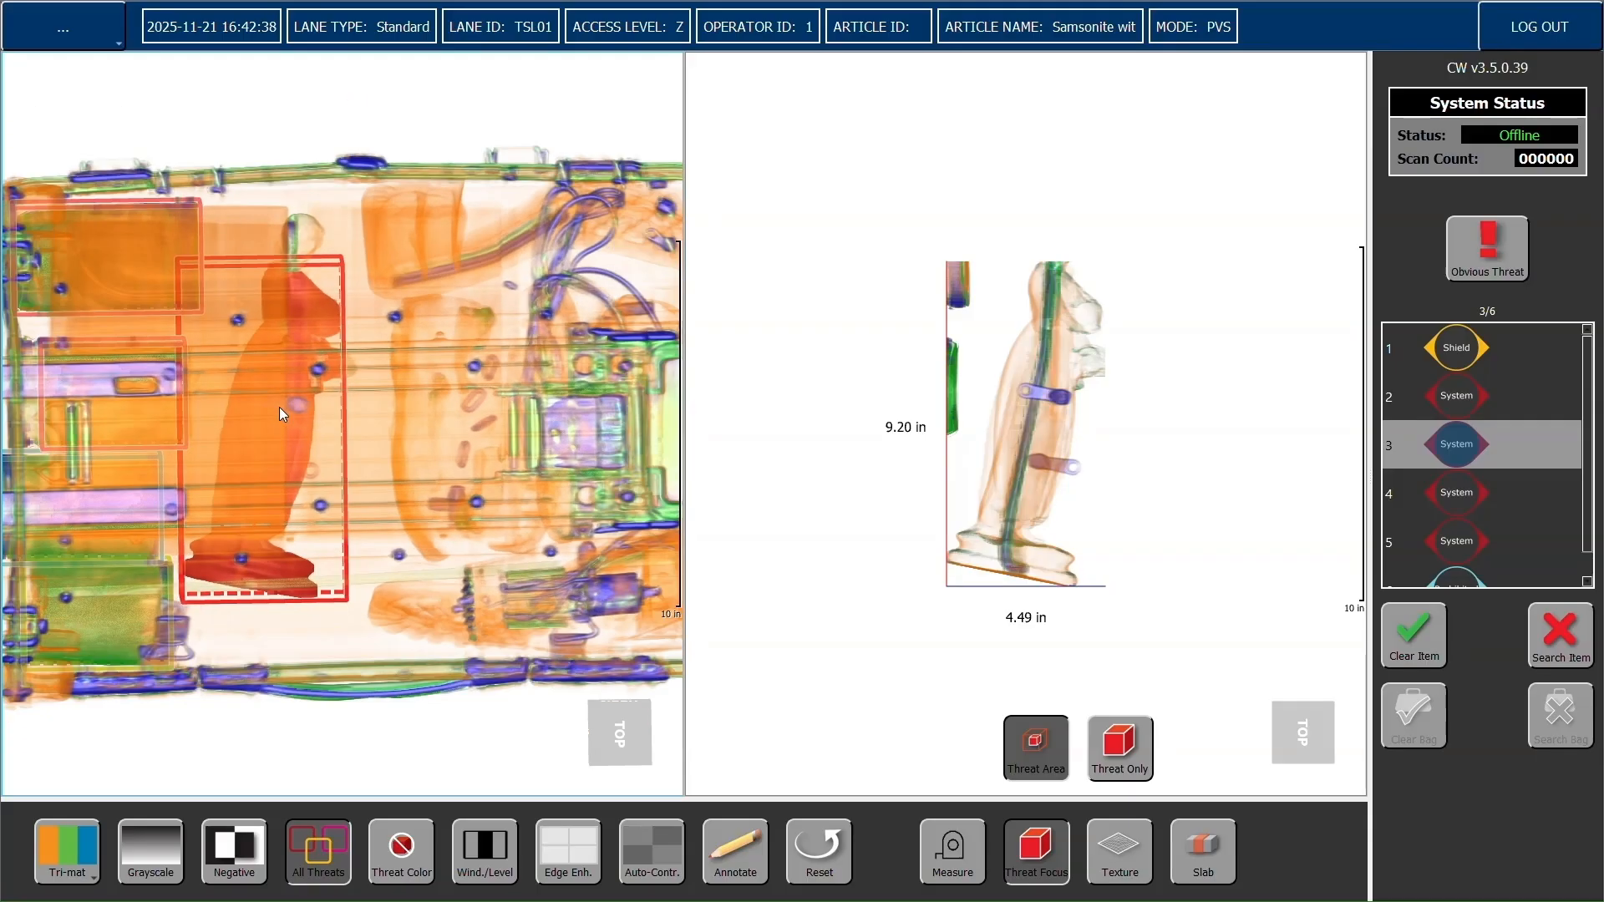
mouse_move(279, 407)
mouse_down()
mouse_move(147, 394)
mouse_move(416, 402)
mouse_move(263, 398)
mouse_up()
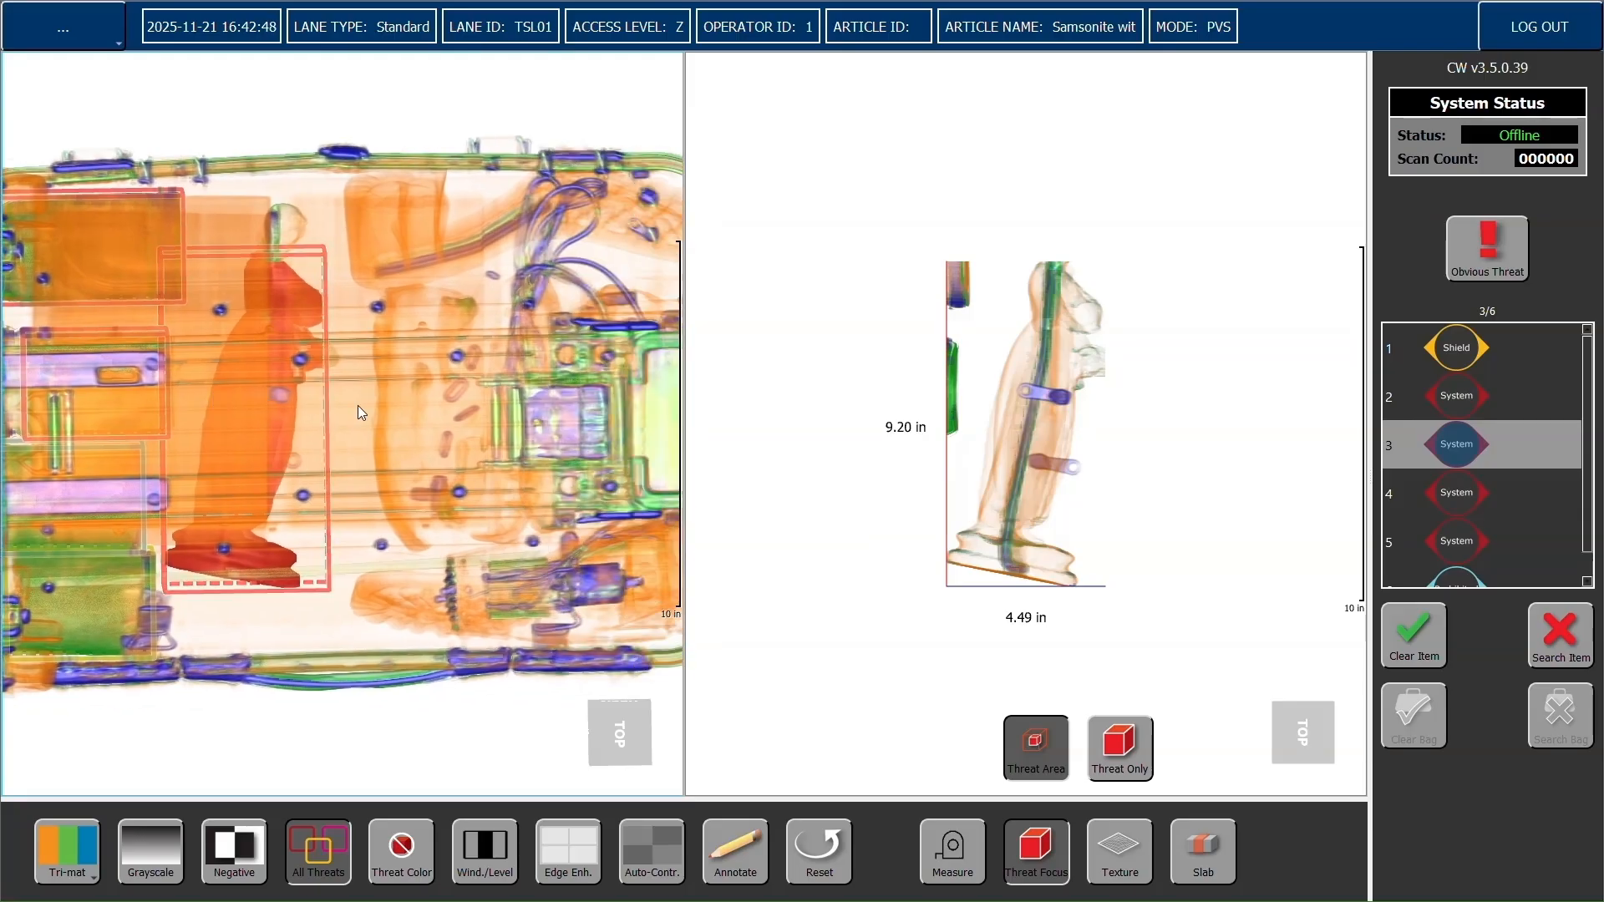
scroll(357, 404, down, 2)
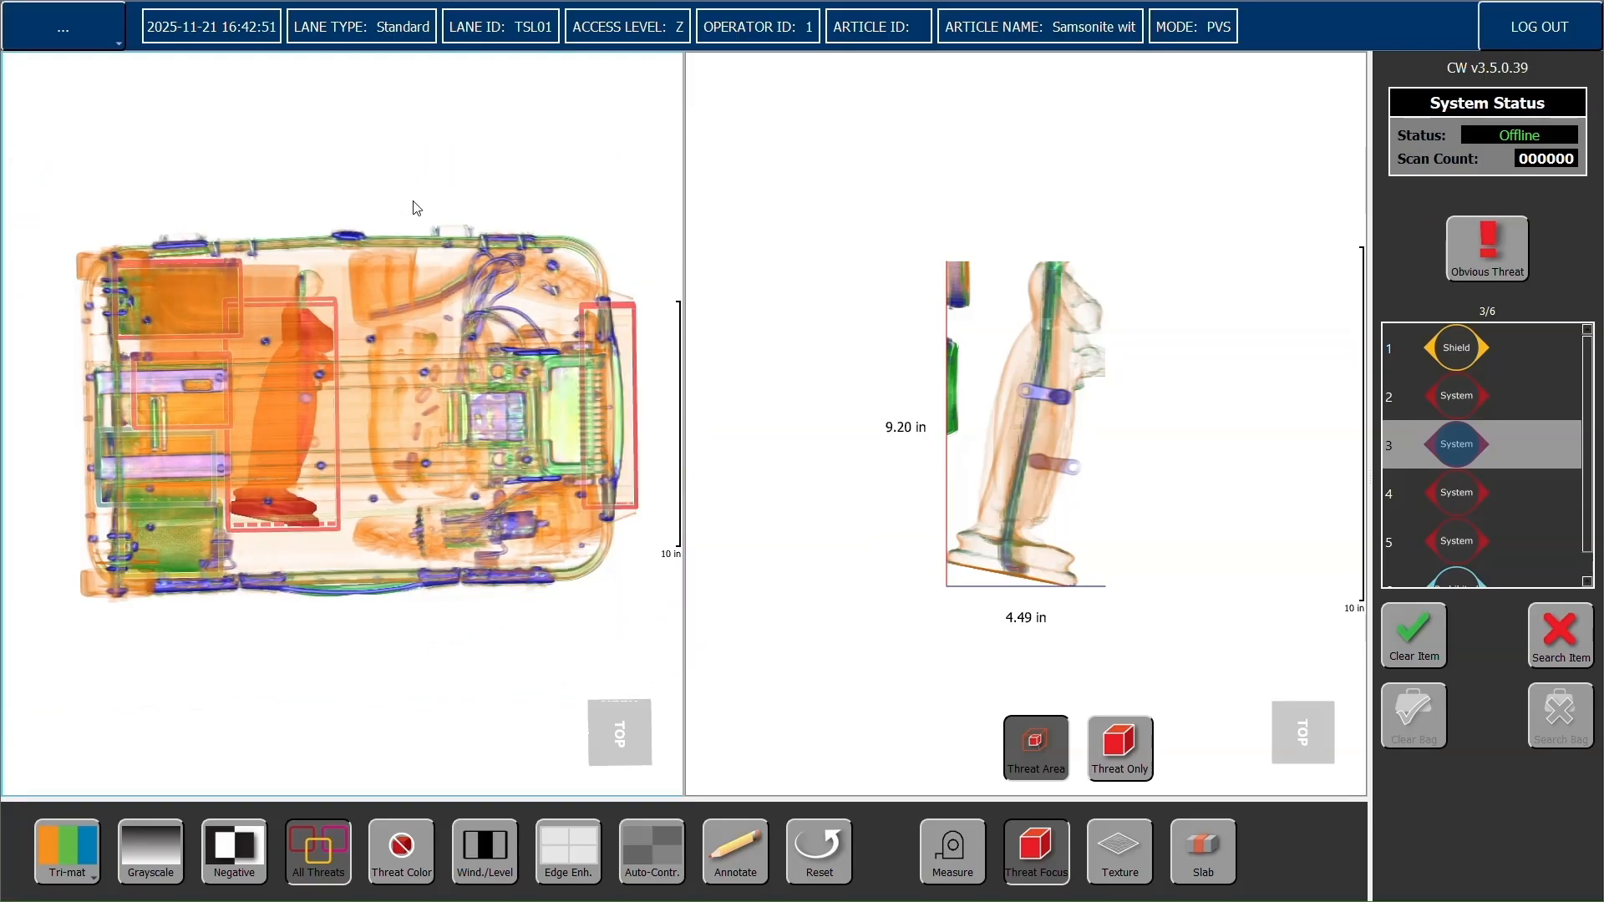
Inspect the isolated image of threat 3 from its side, close up and at reduced magnification
drag(1235, 376, 1061, 443)
scroll(1059, 433, up, 5)
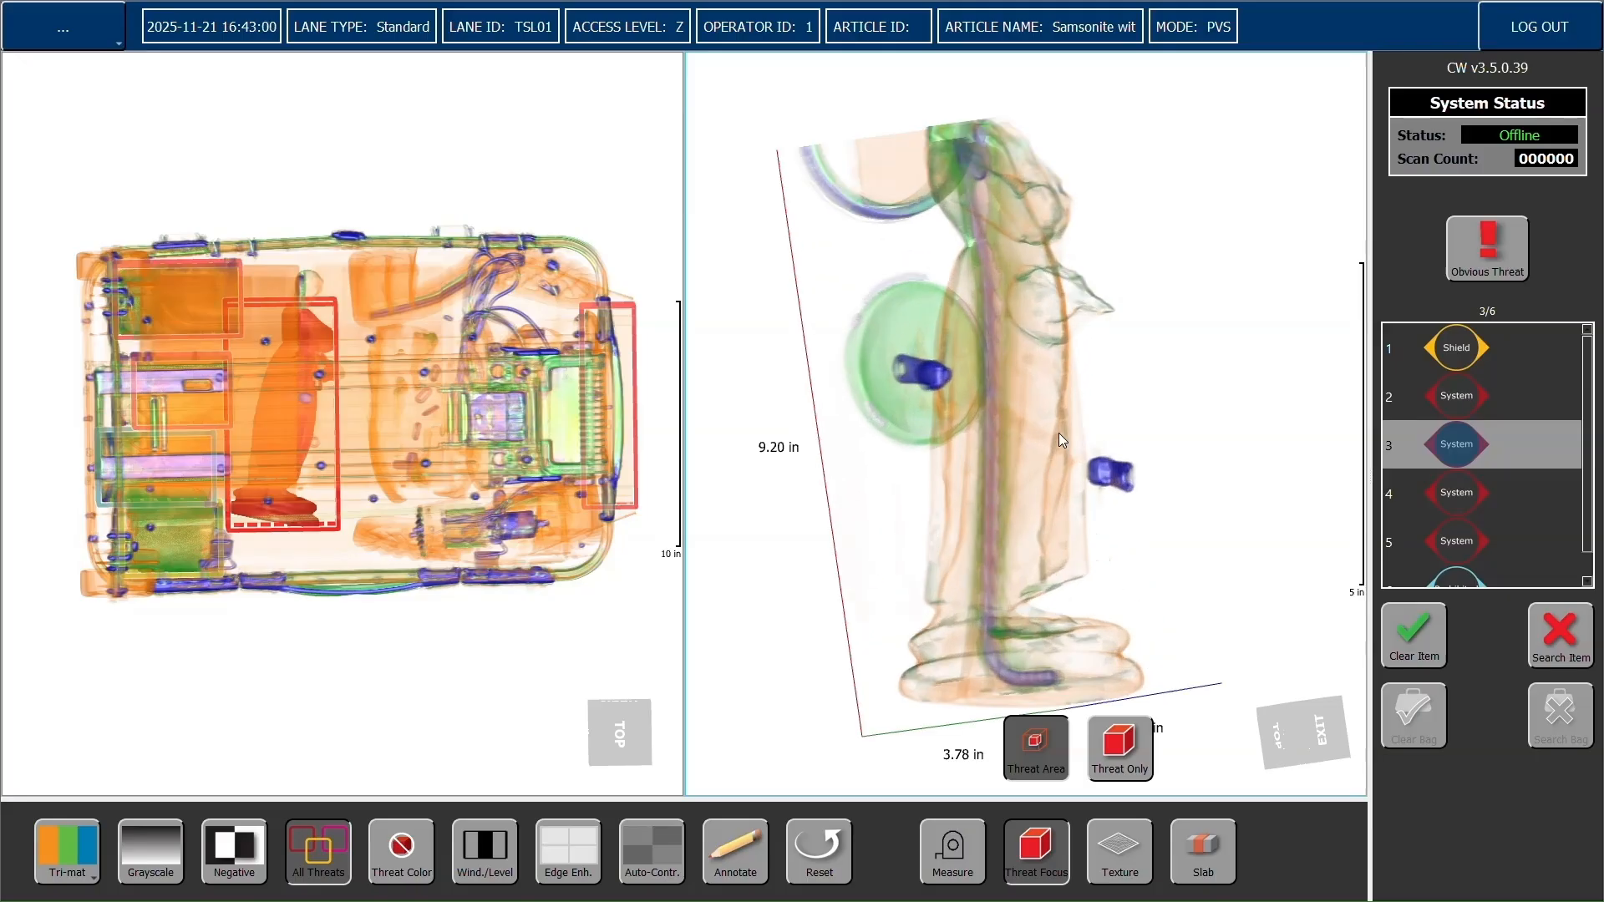
right_drag(1191, 335, 1113, 397)
scroll(1060, 335, down, 2)
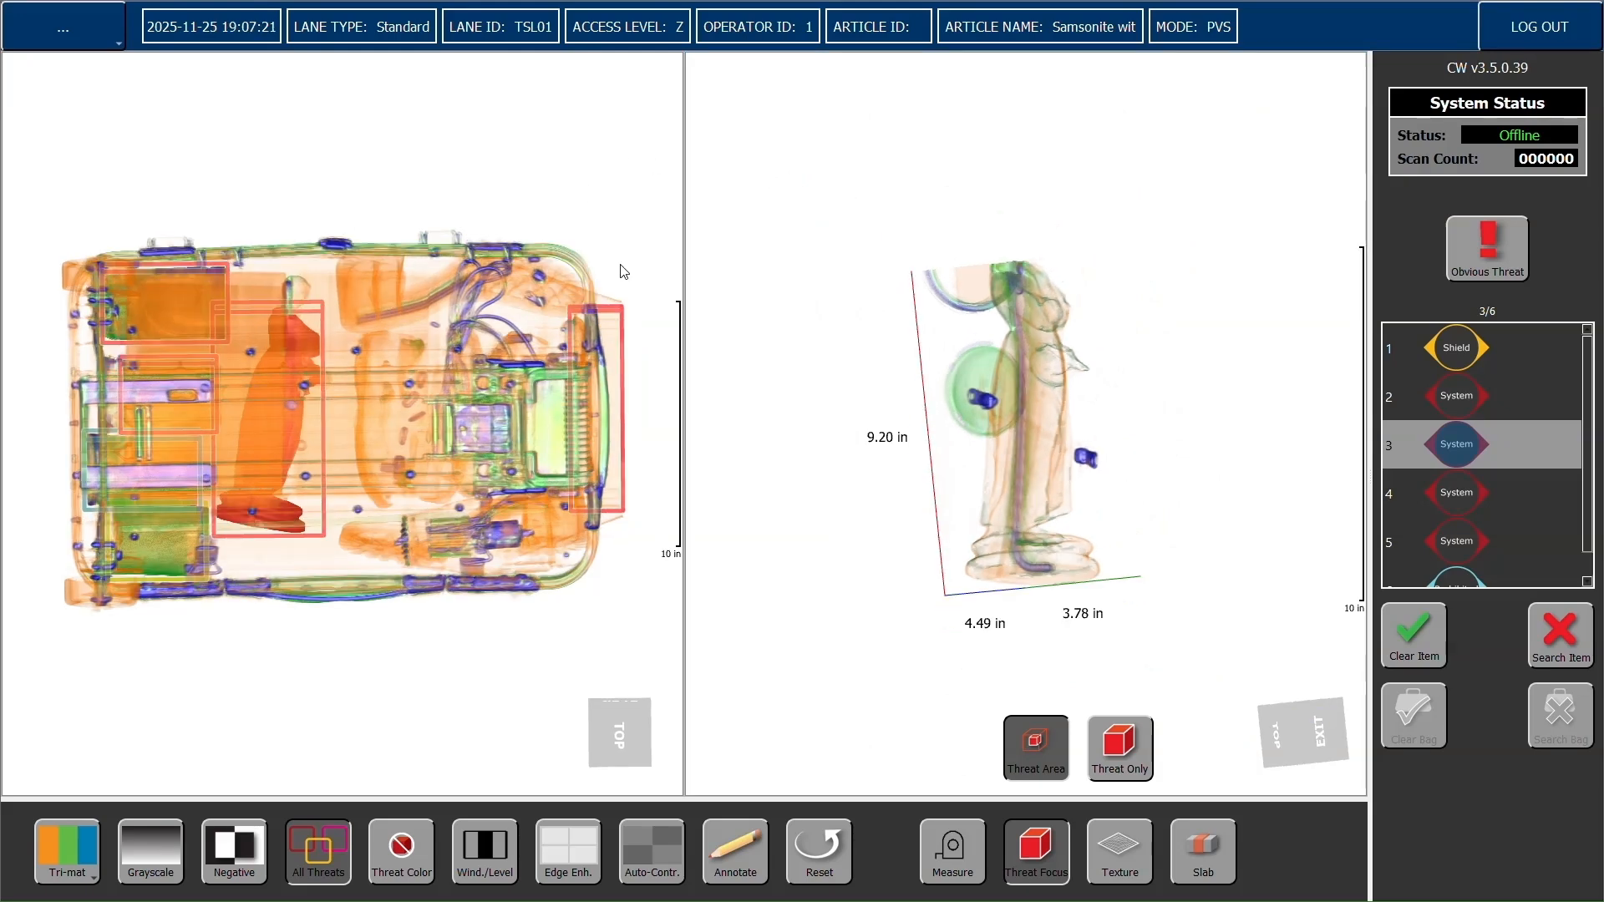
Enlarge the full-bag view and the threat view in turn, examine each from other angles, and restore the two-pane layout
double_click(402, 198)
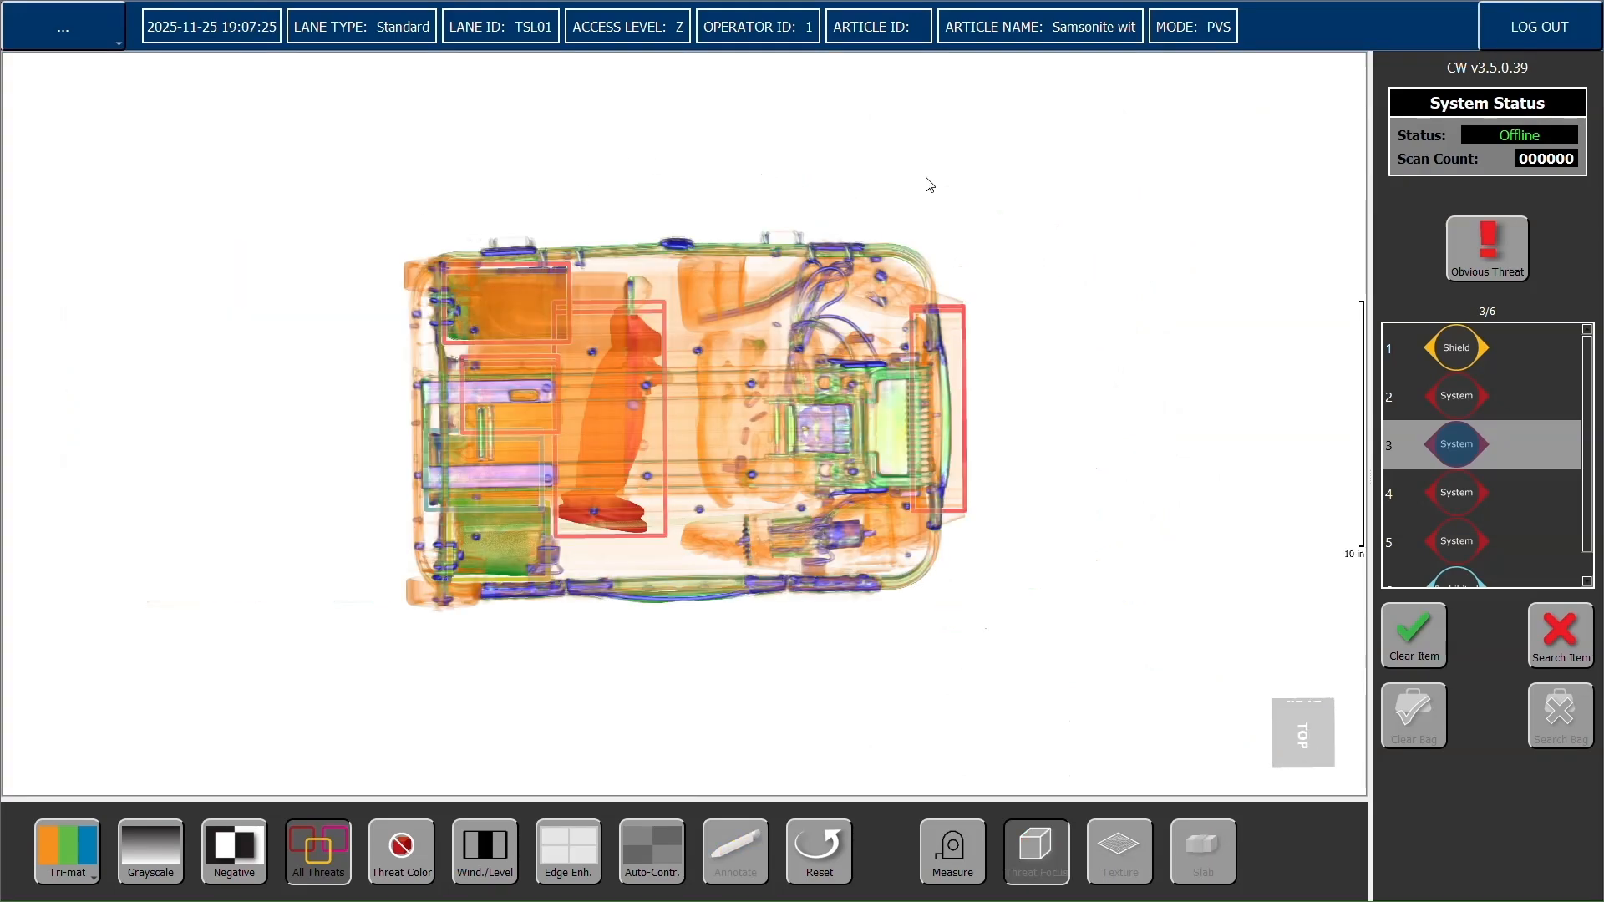
drag(1057, 297, 804, 376)
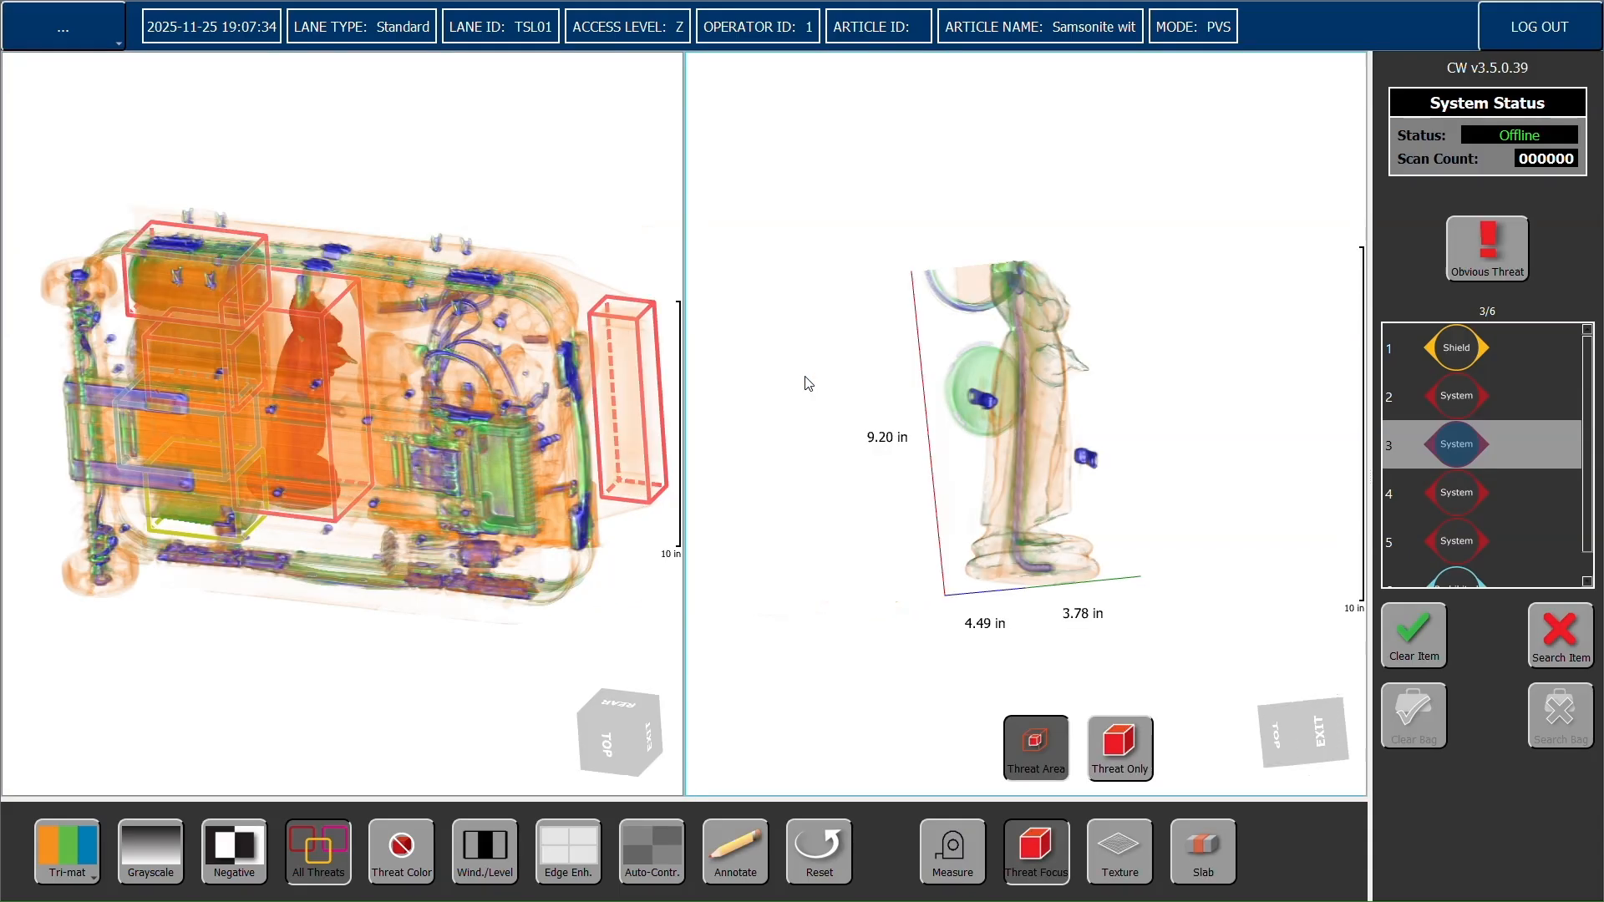
double_click(1145, 447)
scroll(788, 426, up, 5)
drag(788, 426, 884, 457)
right_drag(884, 457, 964, 467)
drag(964, 462, 632, 443)
double_click(632, 443)
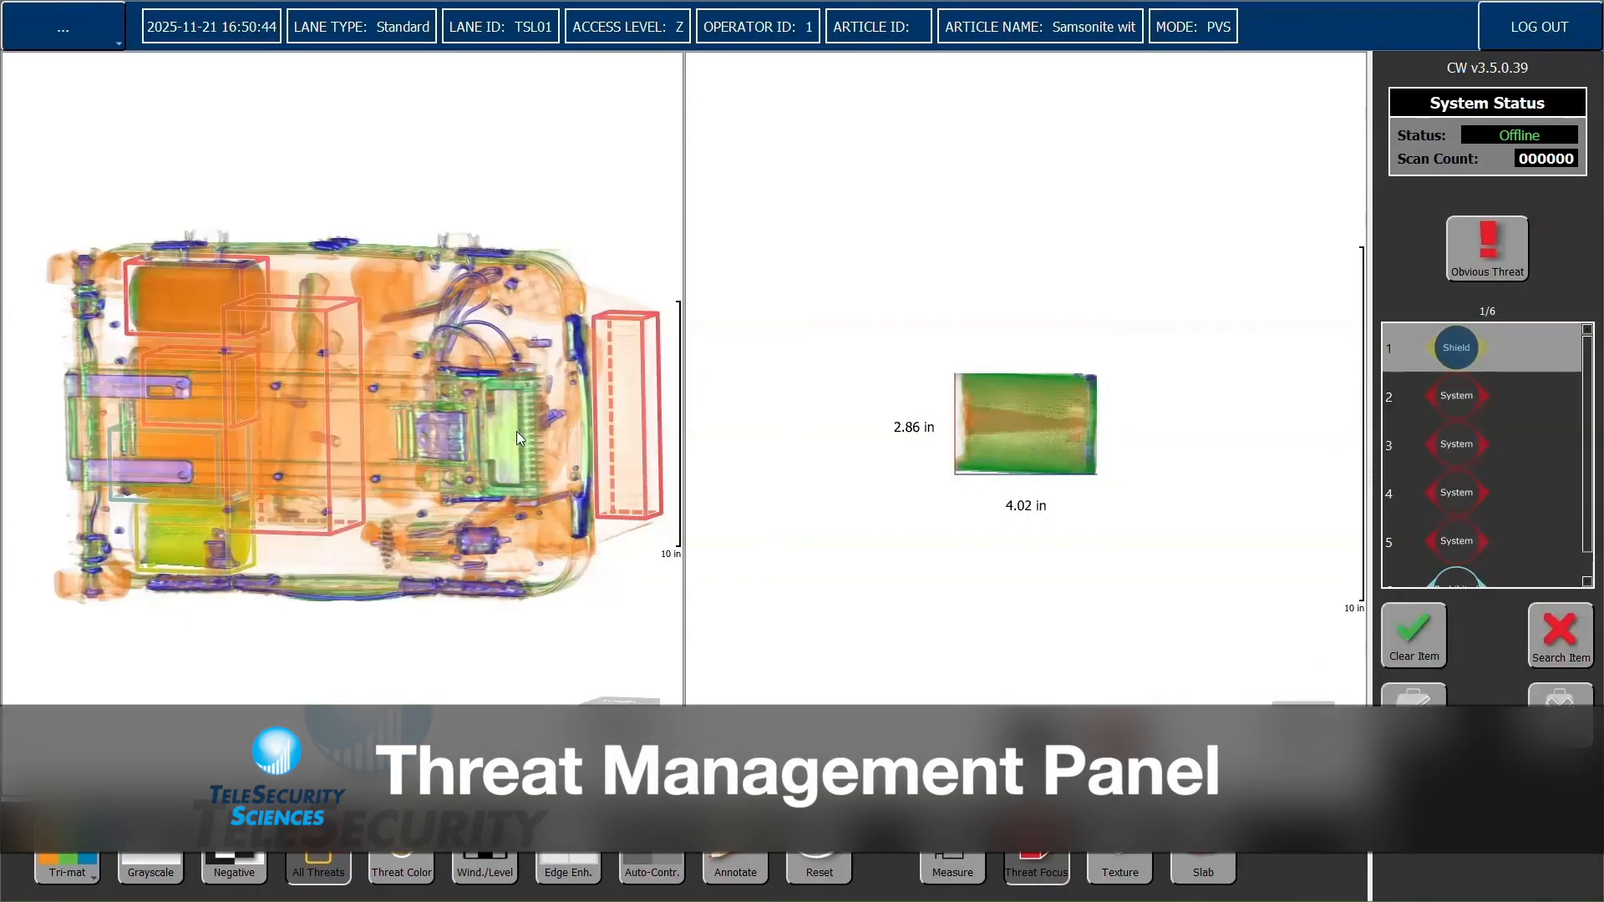
Examine Shield threat 1 within the suitcase and its isolated image from an angle at higher magnification
drag(458, 428, 423, 550)
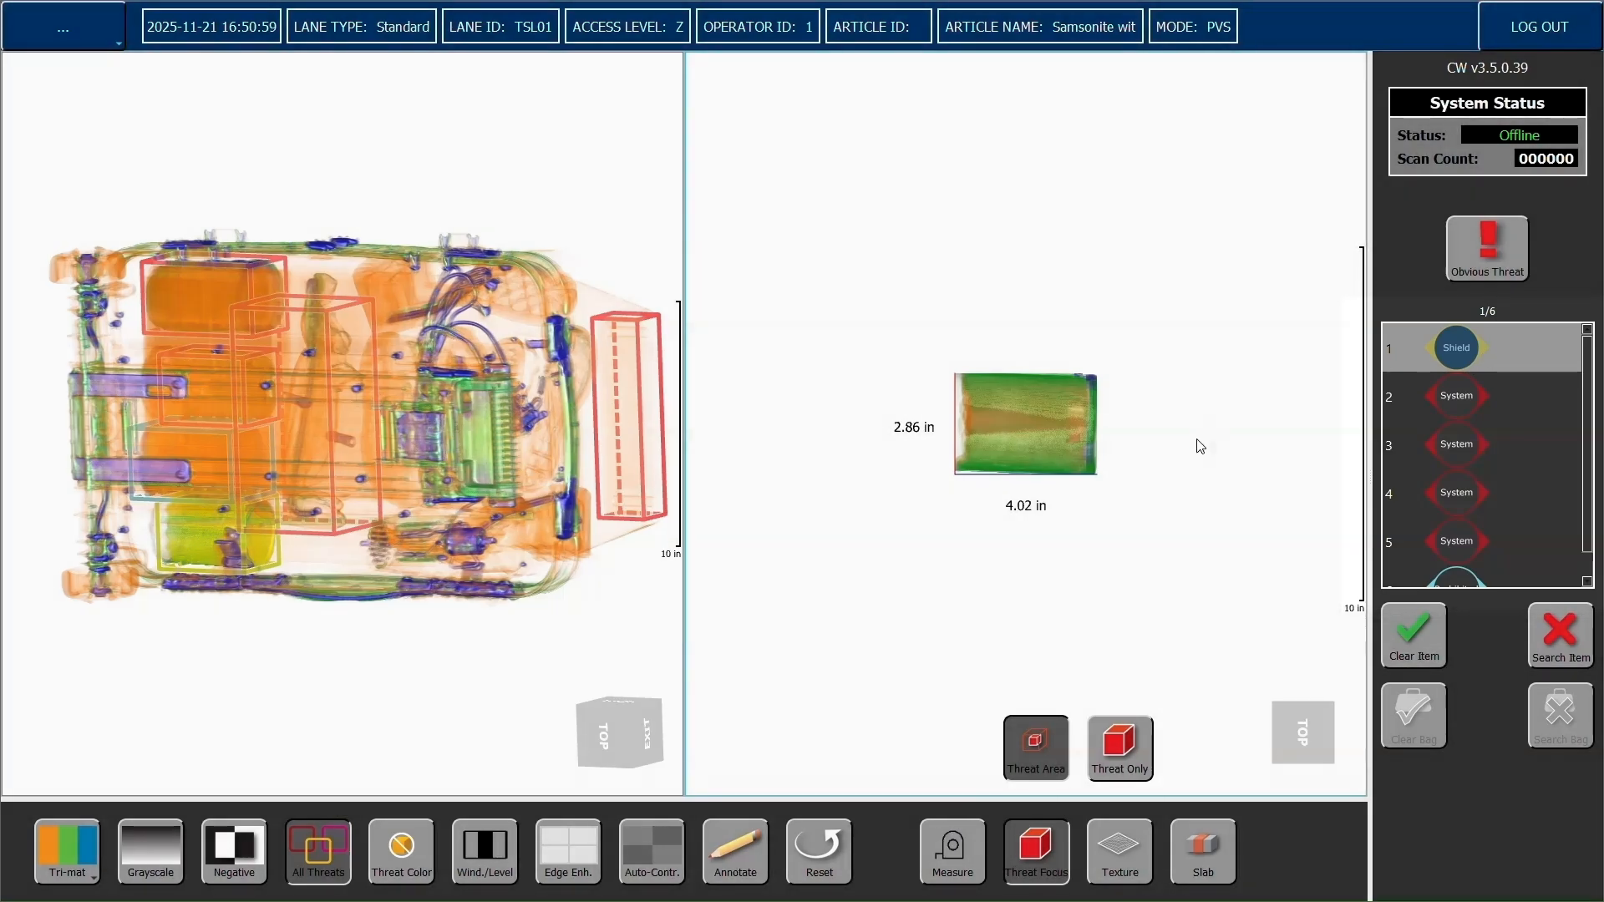
mouse_move(1115, 443)
mouse_down()
mouse_move(788, 417)
mouse_move(1126, 437)
mouse_up()
drag(844, 437, 1042, 463)
scroll(1004, 444, up, 3)
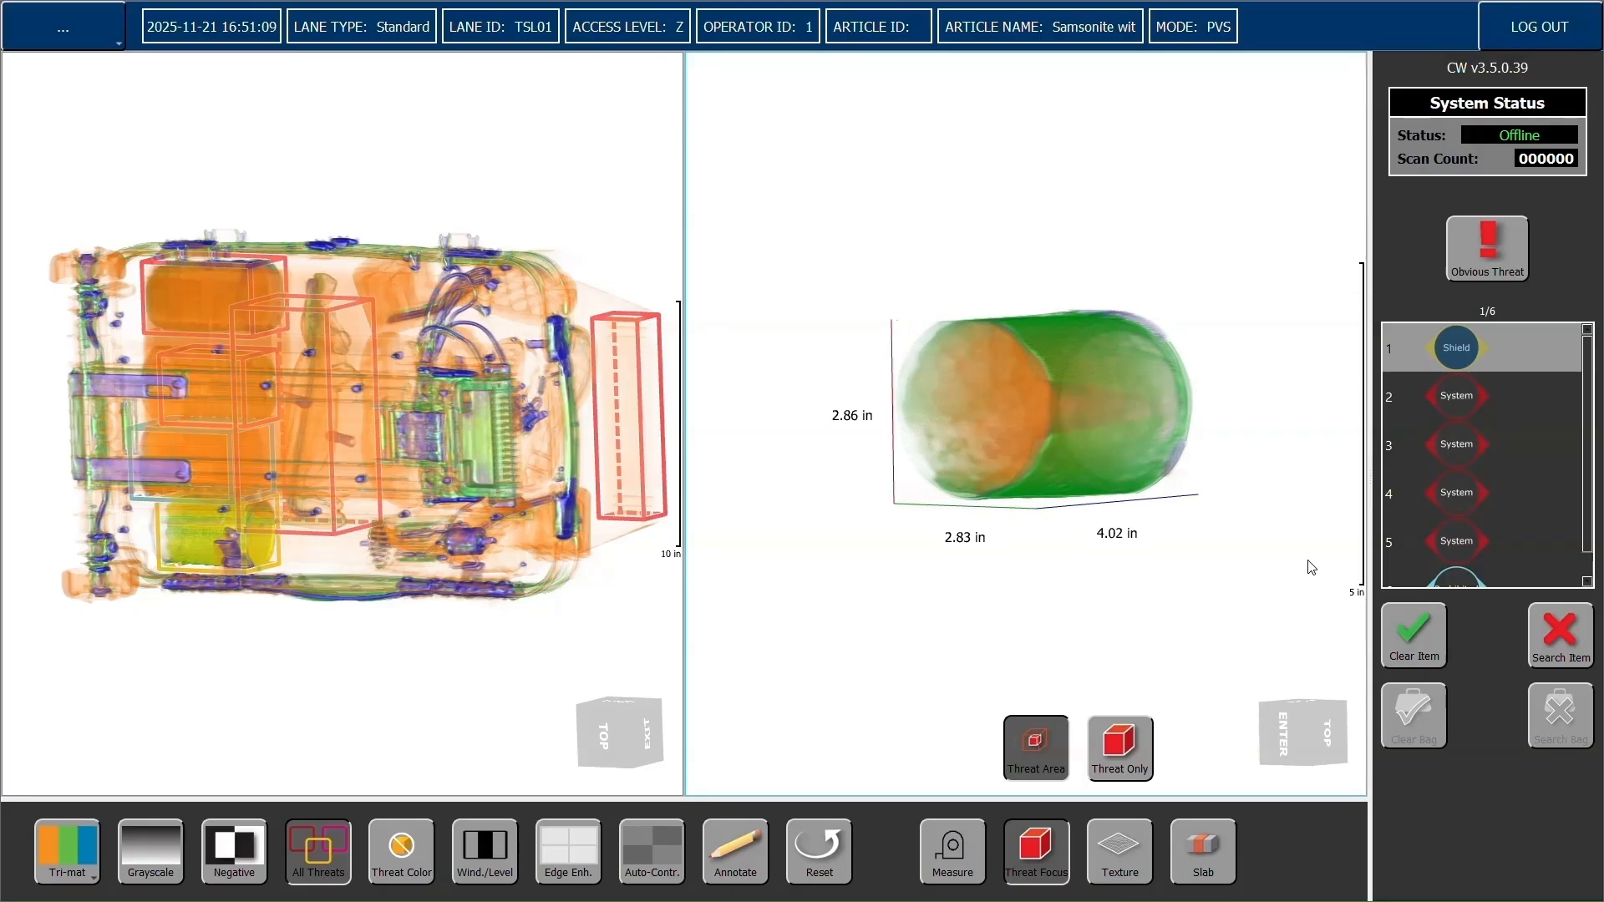
Select System threats 2 and 3 in turn and examine their images from different angles
click(1496, 393)
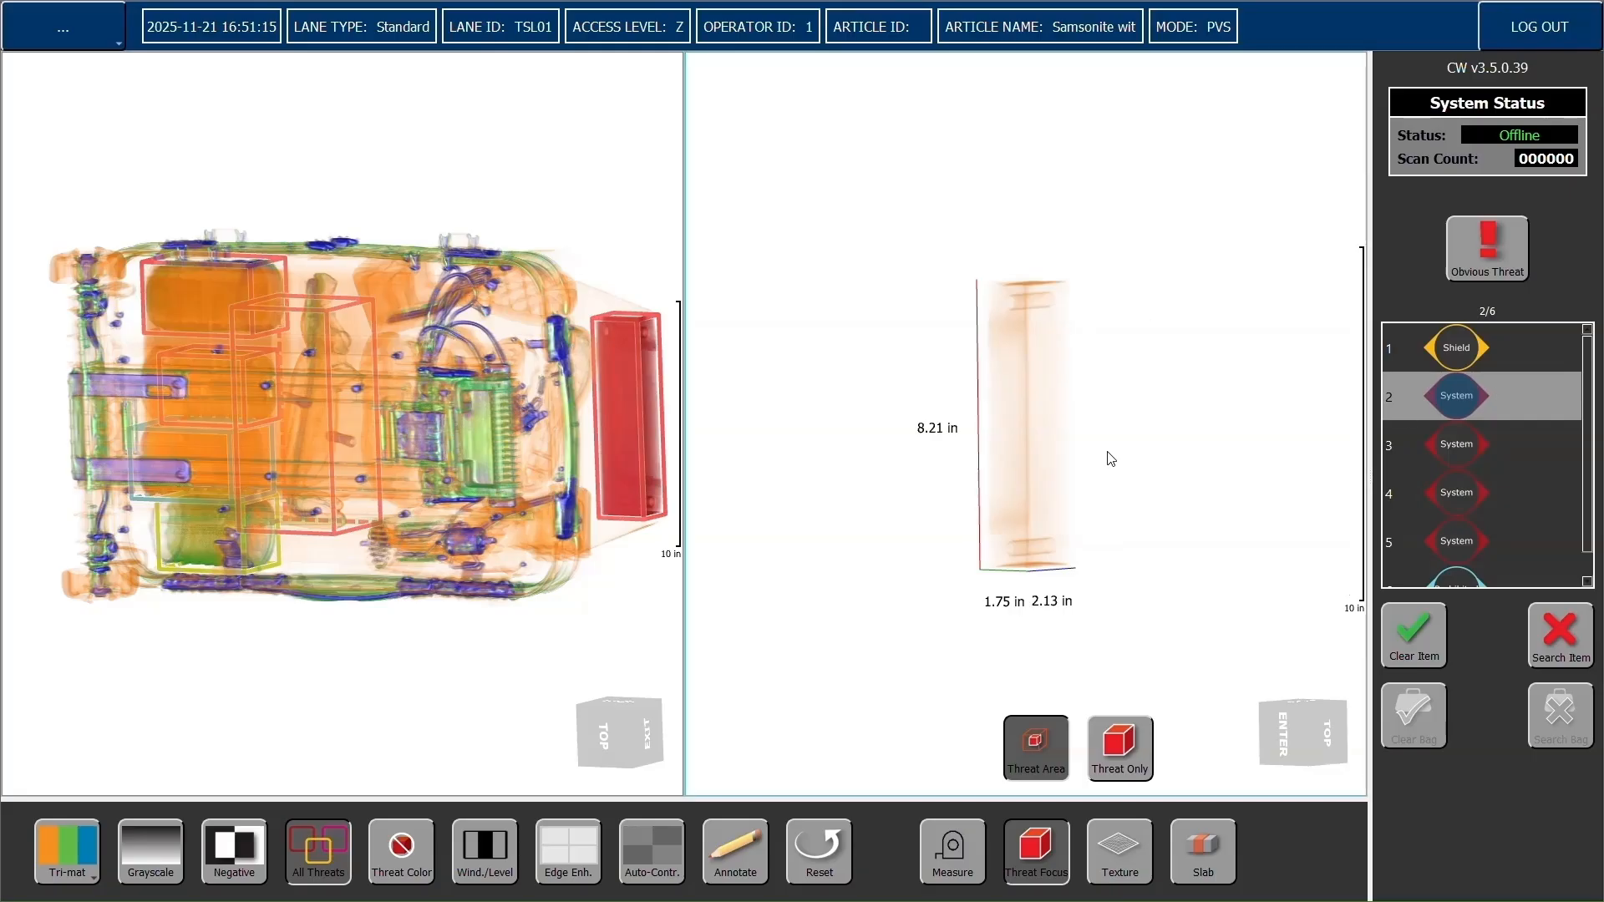
drag(568, 428, 488, 448)
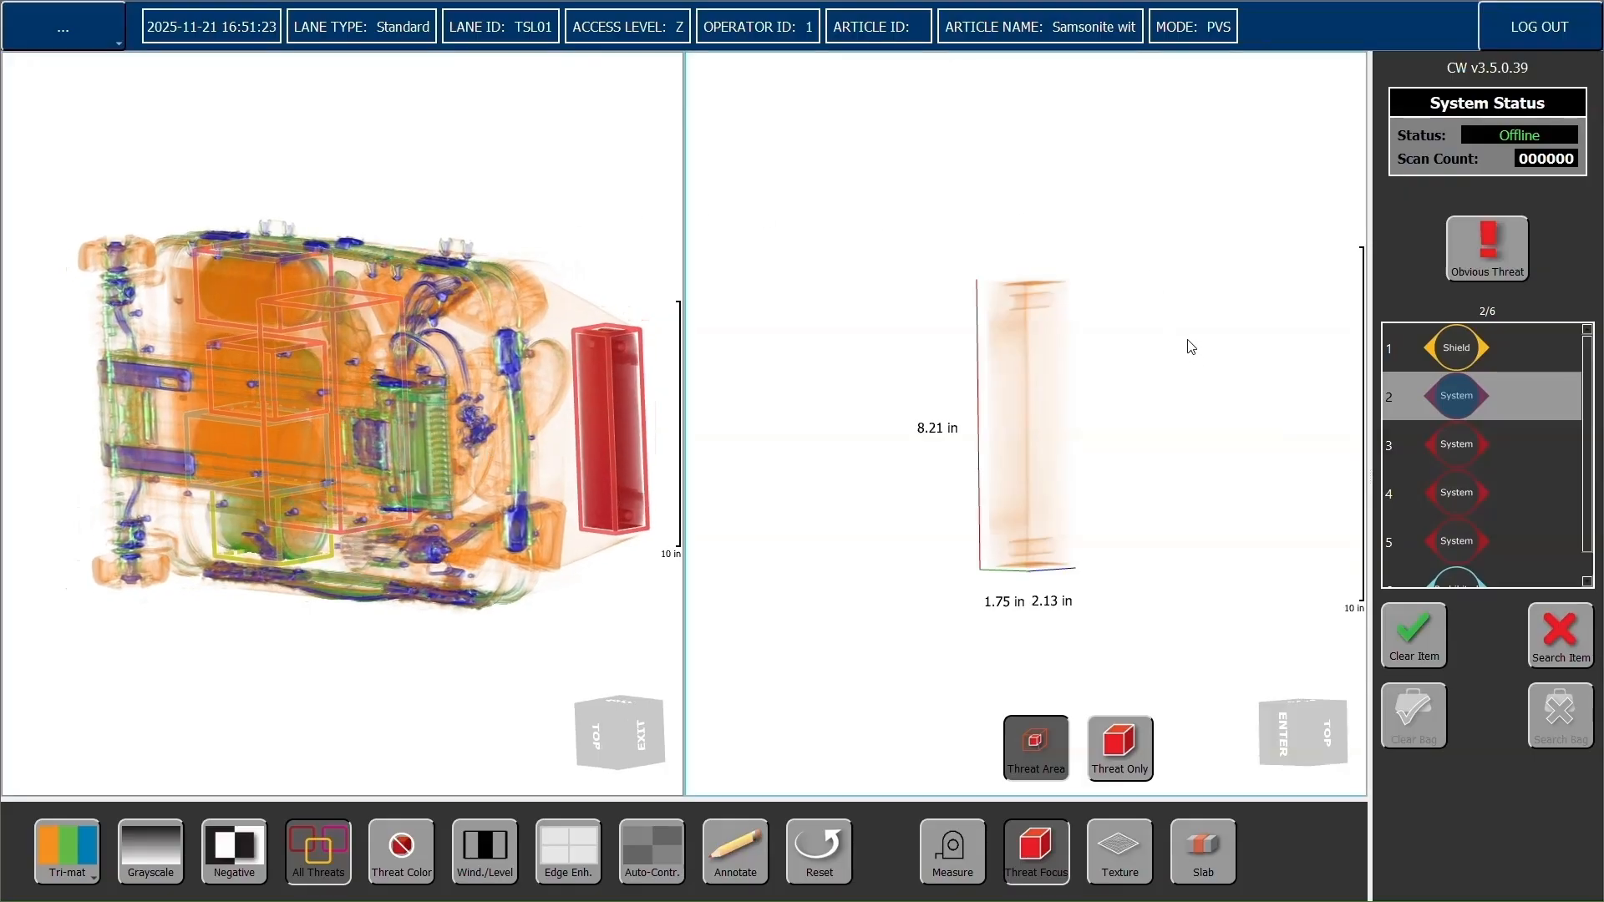
drag(1193, 349, 1120, 424)
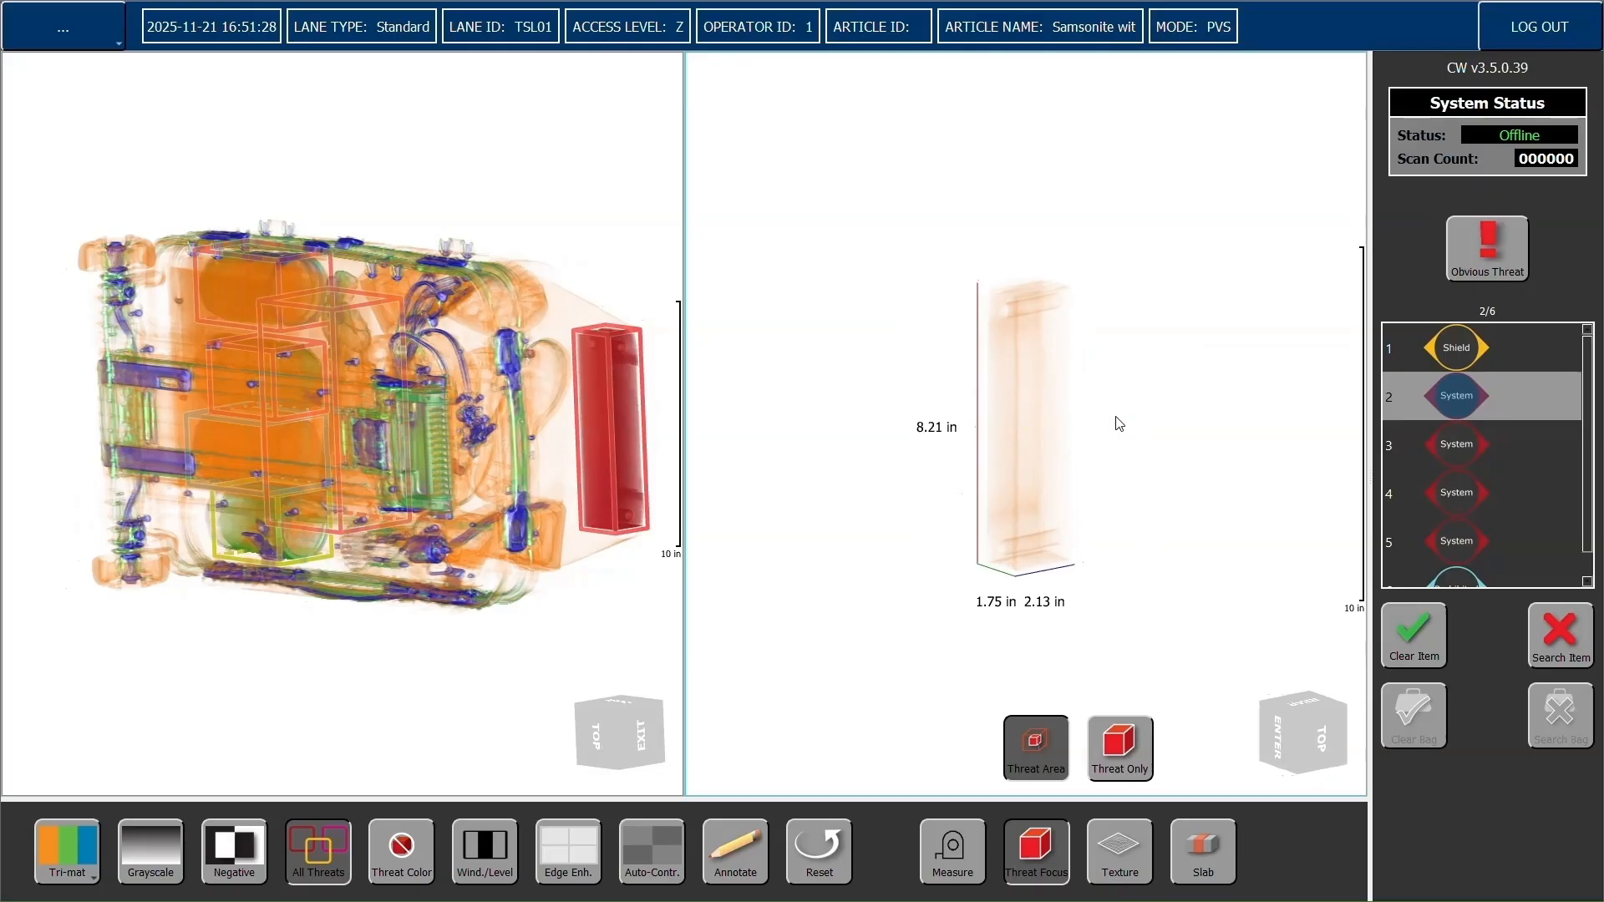
click(1460, 444)
drag(1225, 401, 1245, 468)
Select System threat 4 and examine it end-on, both inside the suitcase and in its isolated image
click(1470, 498)
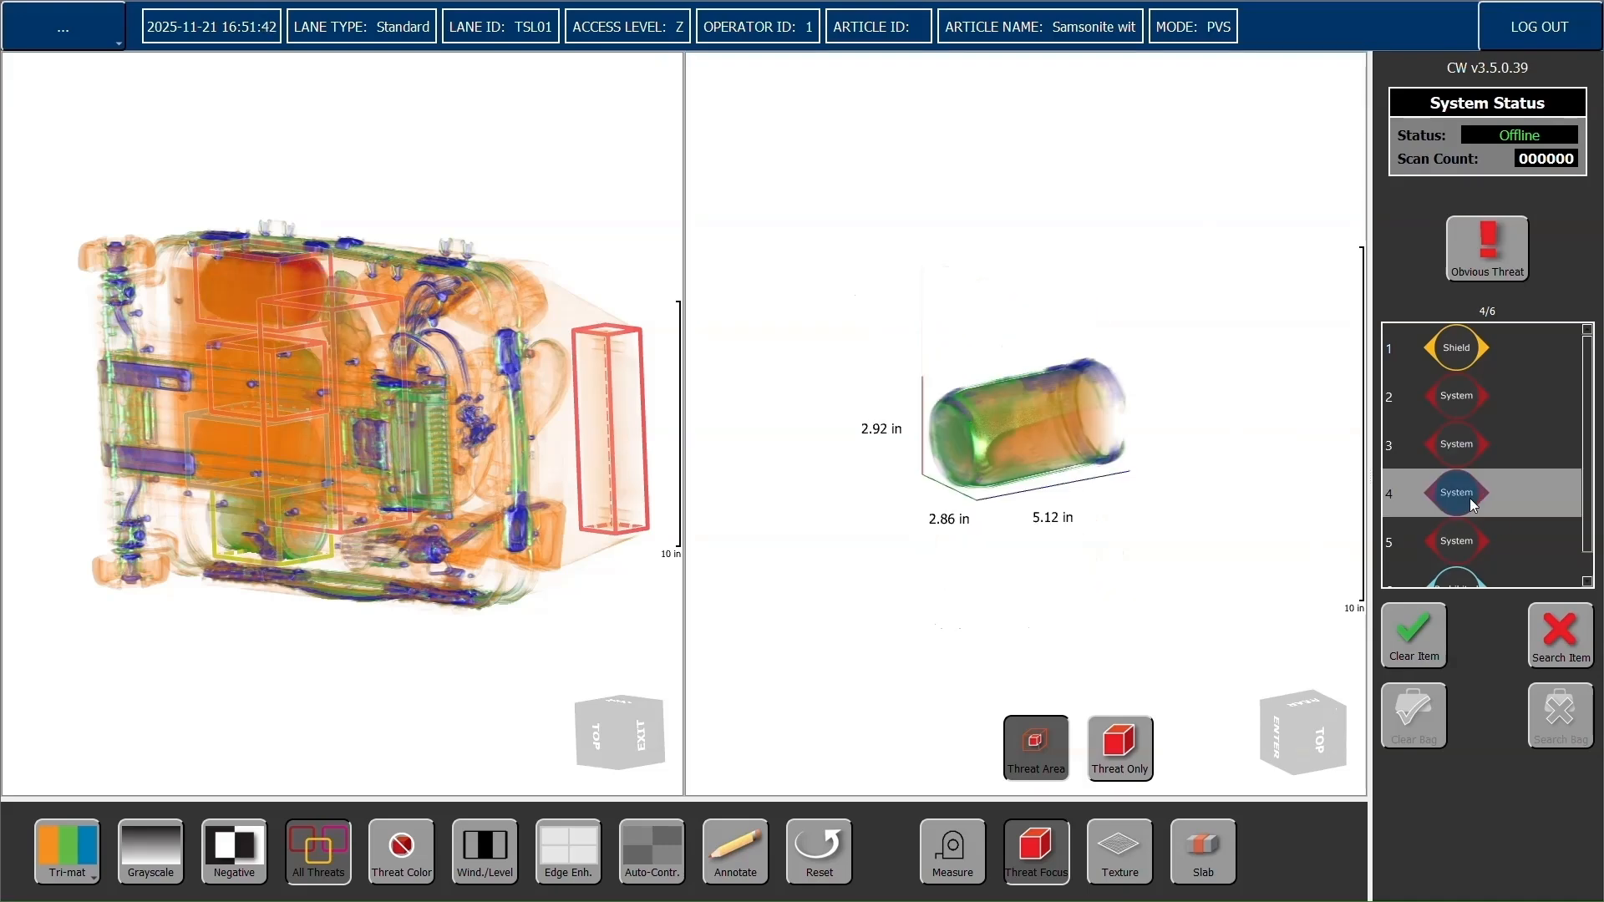
drag(215, 327, 759, 459)
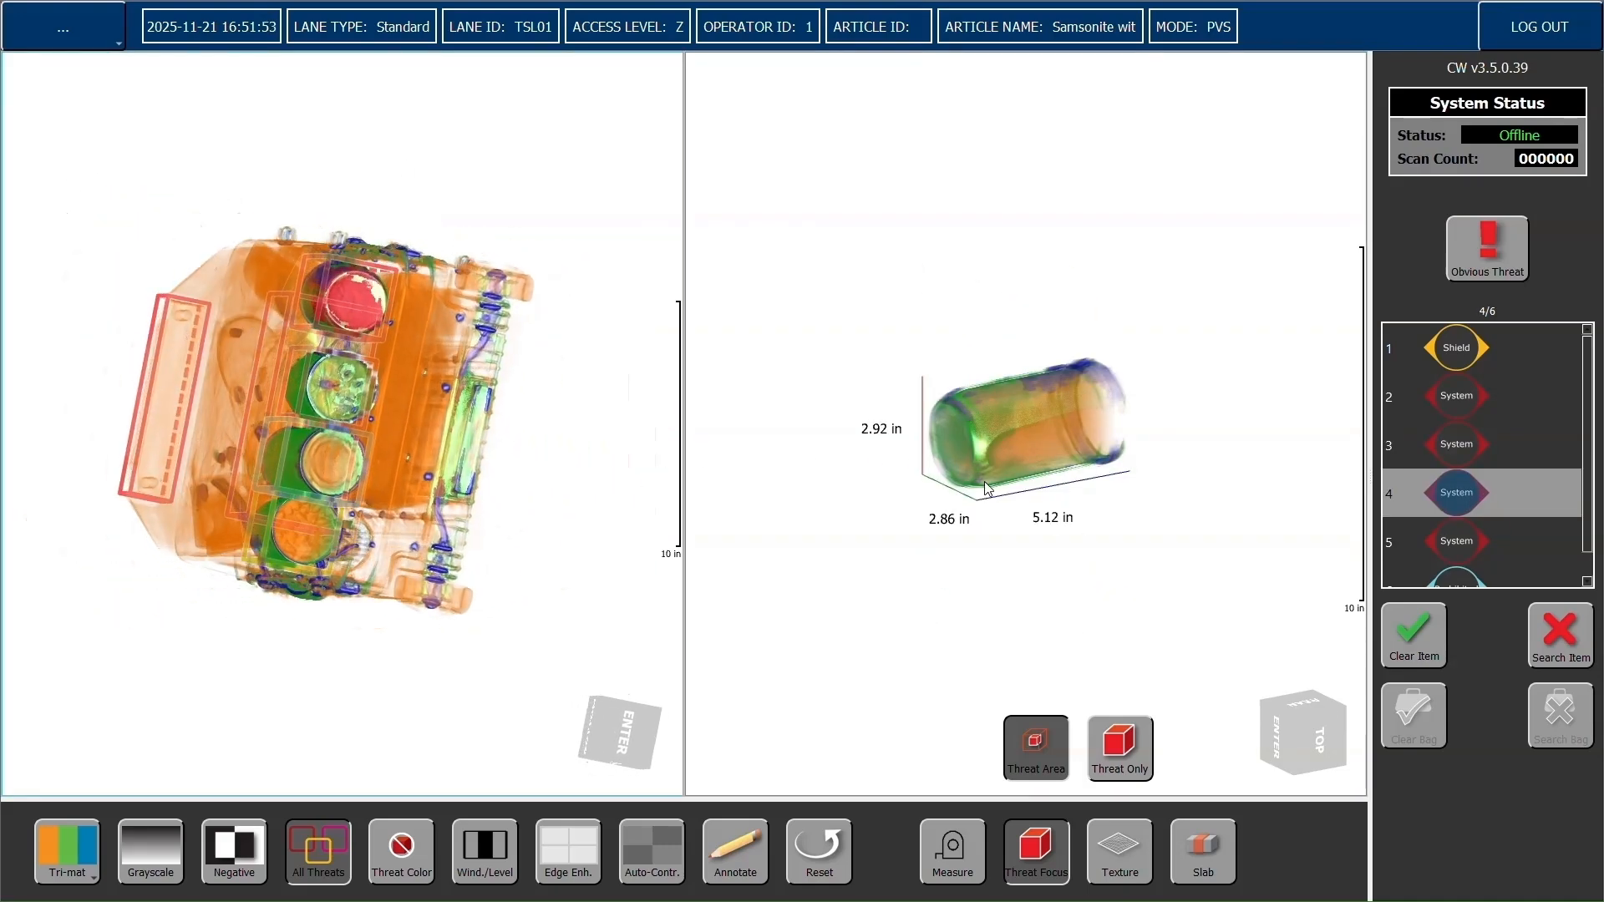
drag(883, 482, 852, 482)
drag(976, 438, 932, 583)
drag(812, 462, 777, 462)
drag(1204, 484, 953, 440)
scroll(1040, 416, up, 3)
drag(1040, 416, 988, 468)
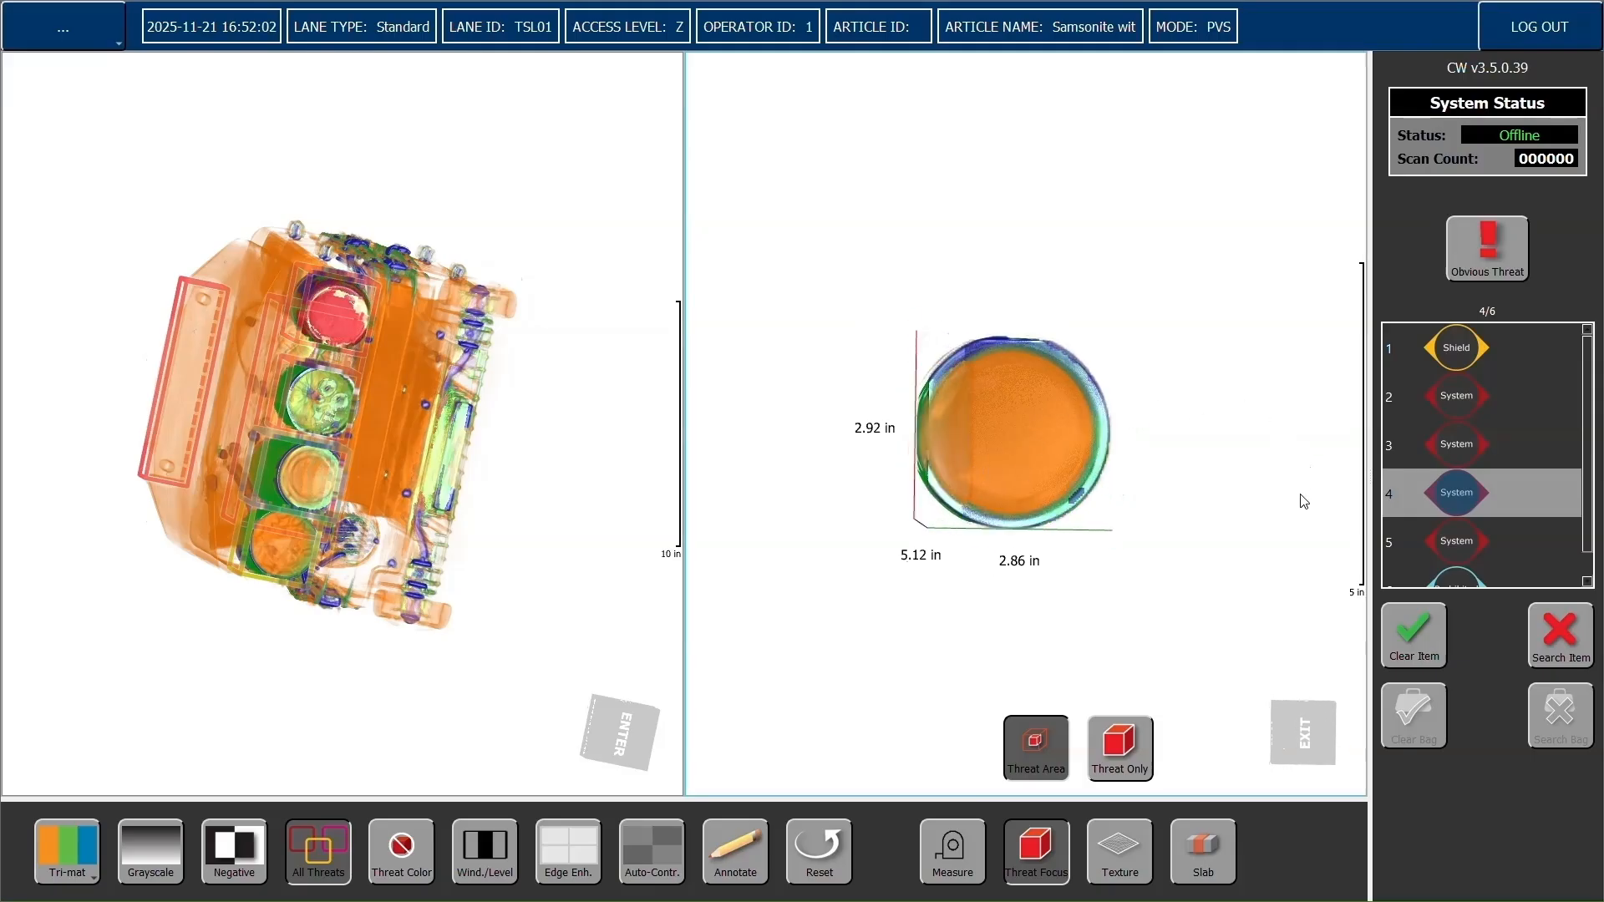
Select System threat 5 and examine it close up in the suitcase and from another angle on its own
click(1465, 548)
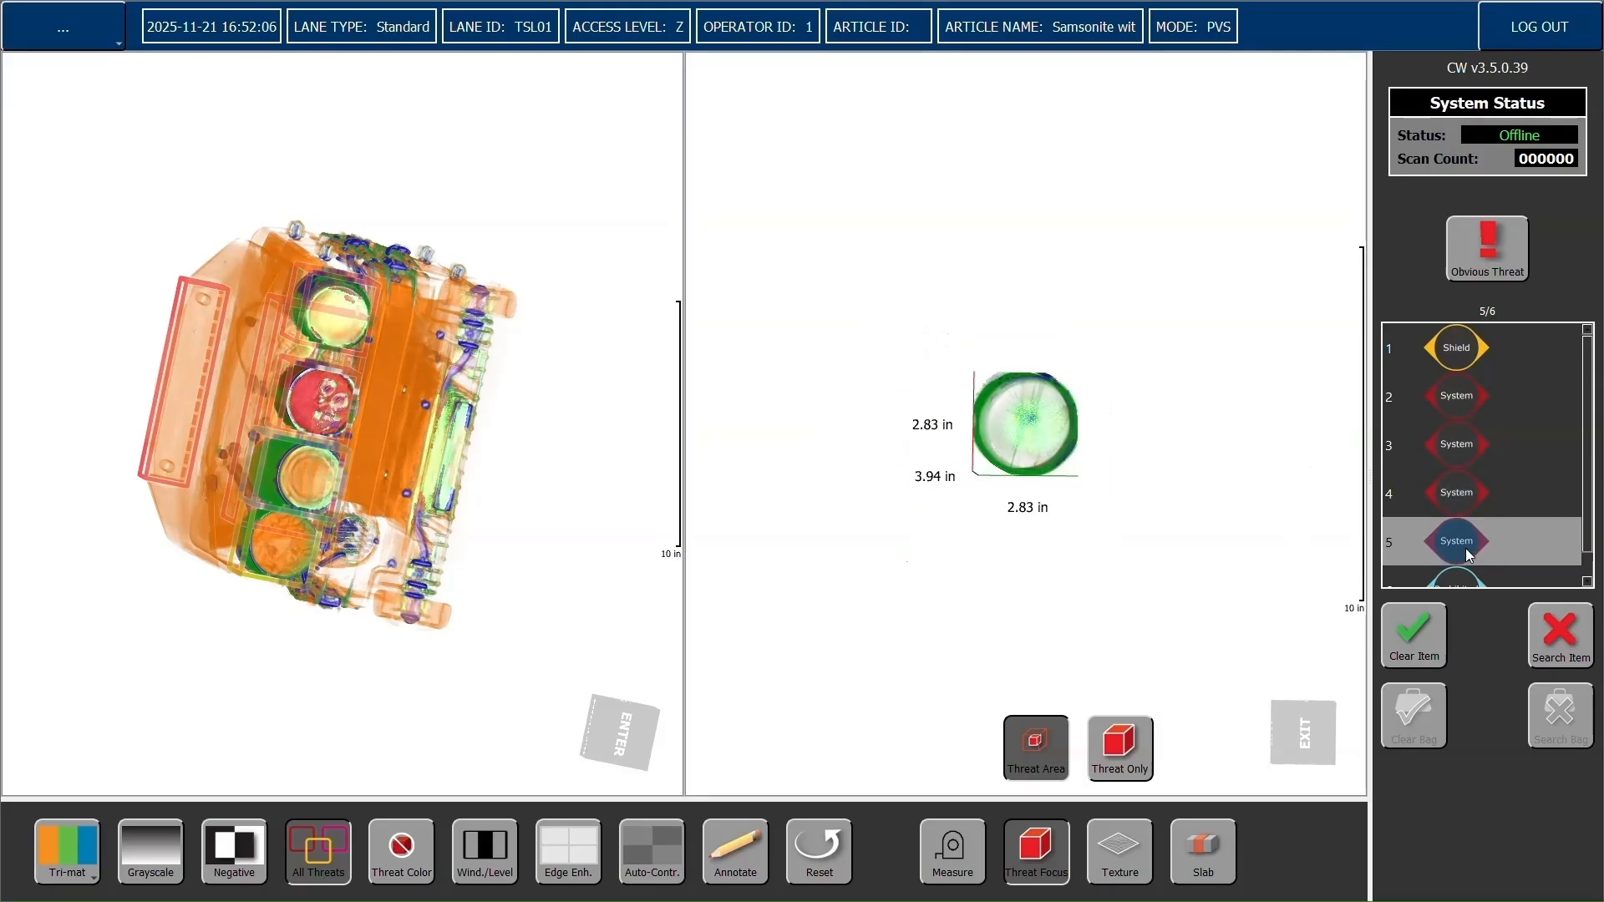
mouse_move(596, 431)
mouse_down()
mouse_move(501, 433)
mouse_move(603, 430)
mouse_up()
scroll(603, 430, up, 3)
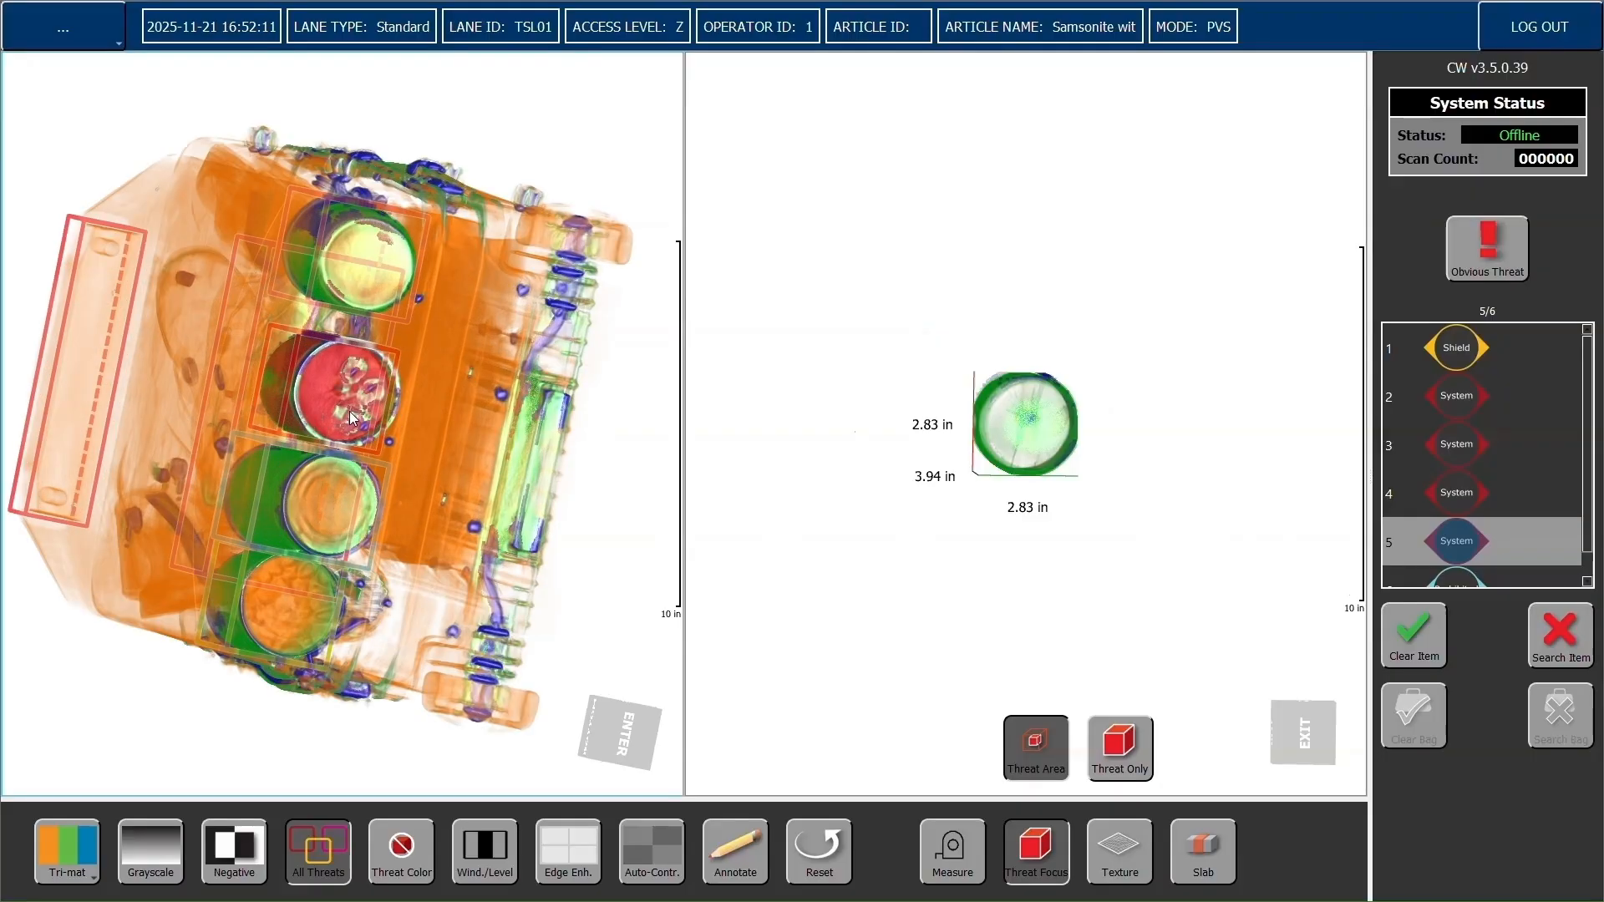
drag(730, 433, 1207, 348)
Select Prohibited threat 6 and examine the item in the suitcase and its isolated image from several angles
scroll(1500, 433, down, 1)
click(1427, 573)
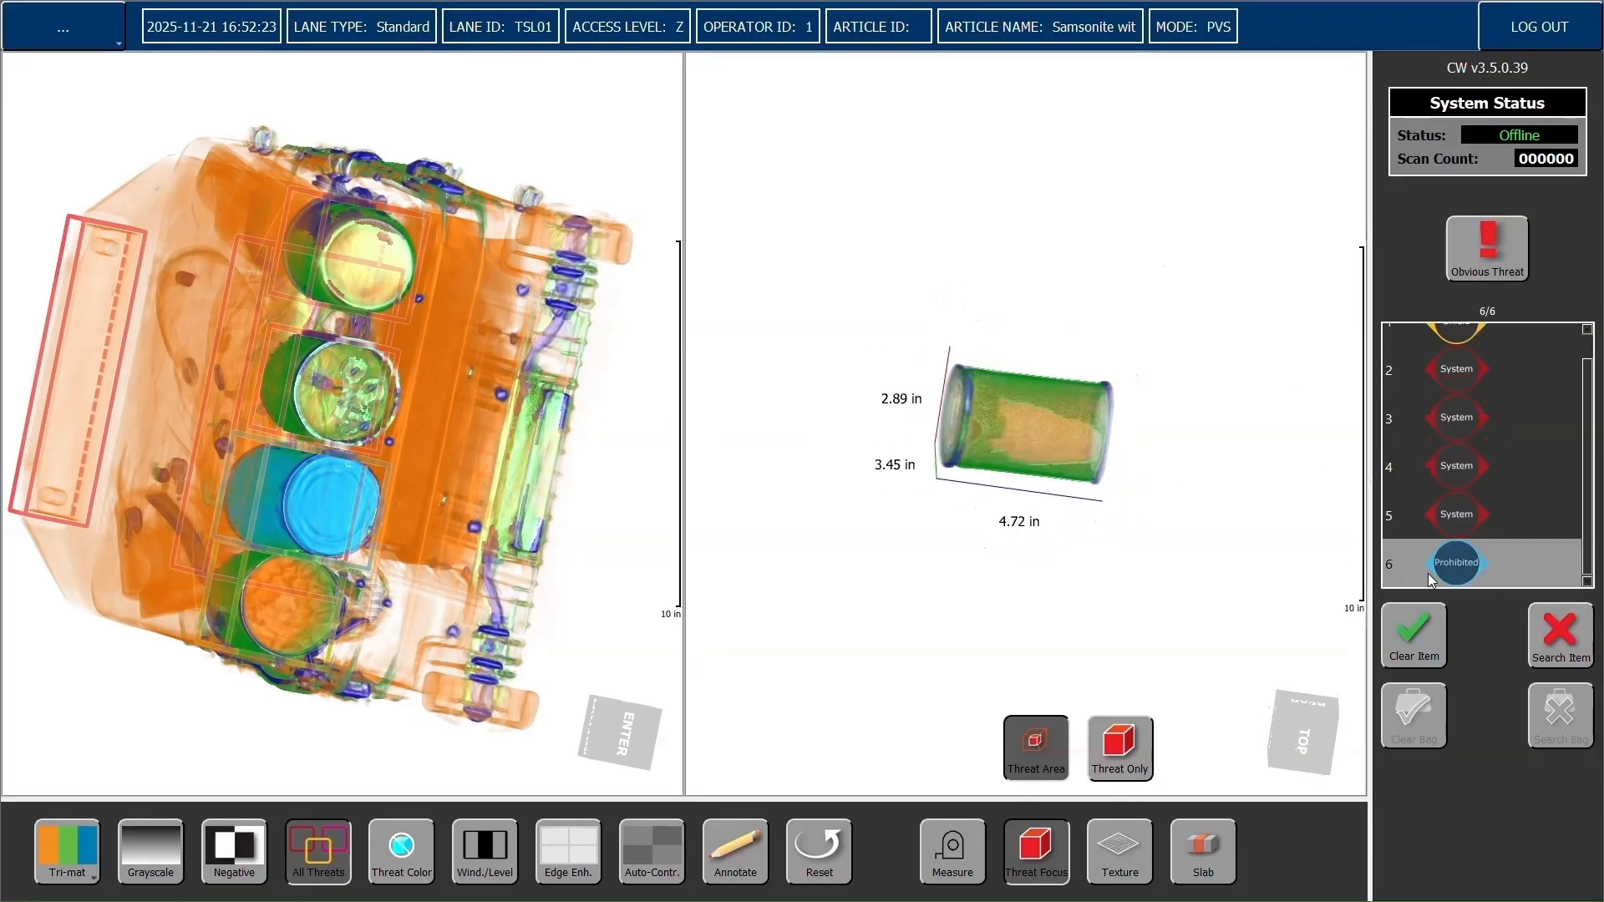
drag(404, 478, 728, 498)
drag(1119, 514, 1253, 484)
scroll(1253, 484, up, 3)
drag(894, 476, 1249, 465)
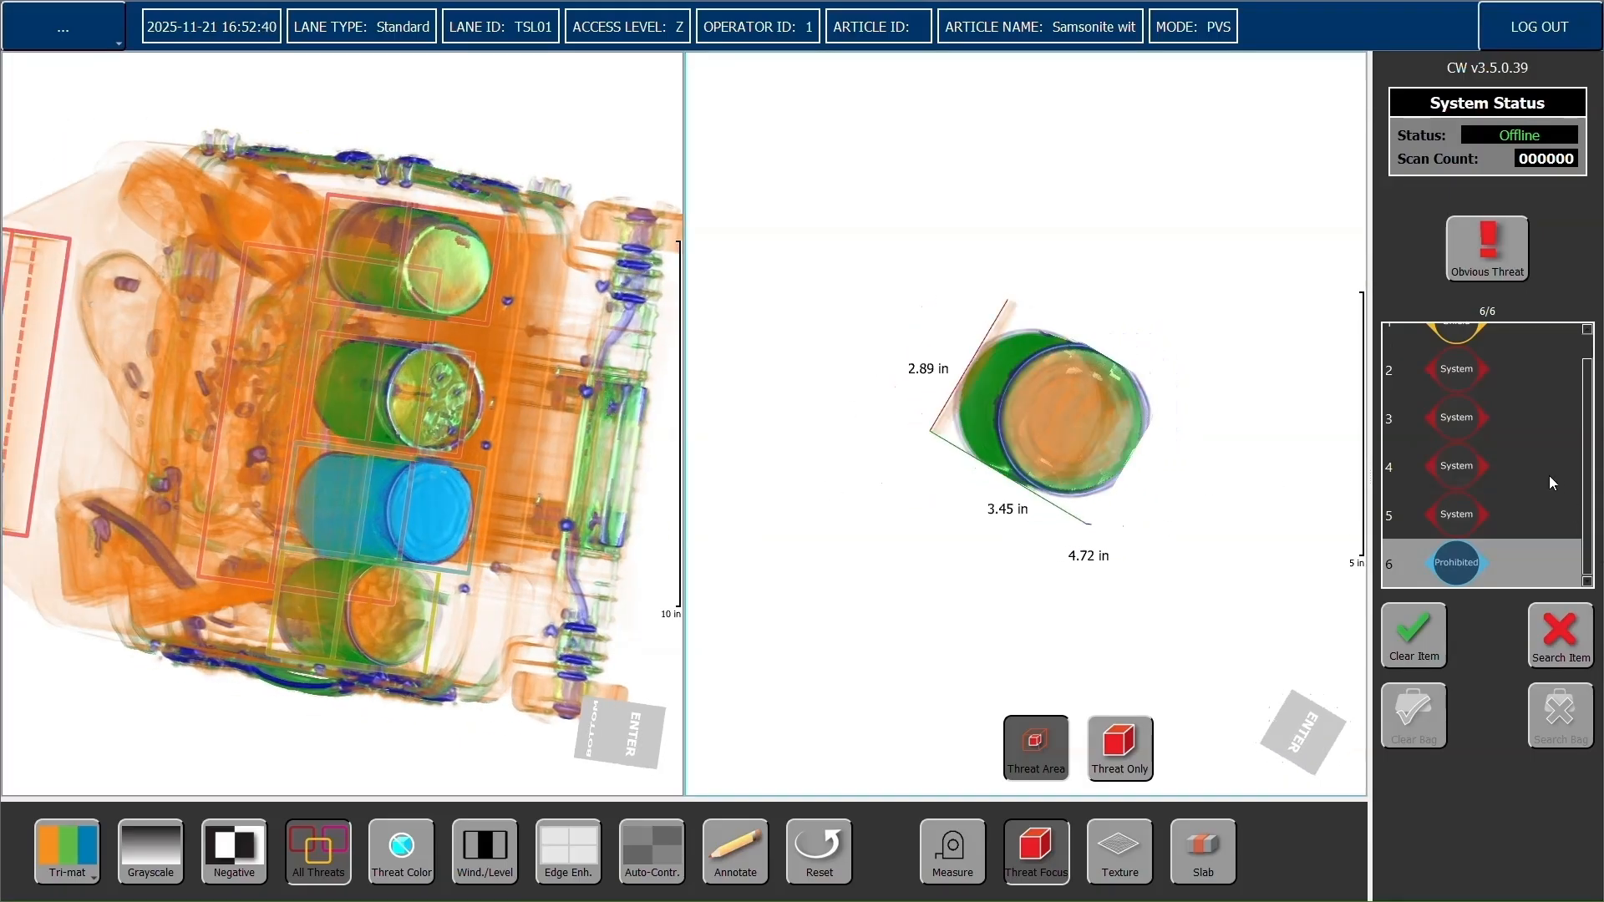
Mark Shield threat 1 for search and clear System threat 2
scroll(1546, 476, up, 1)
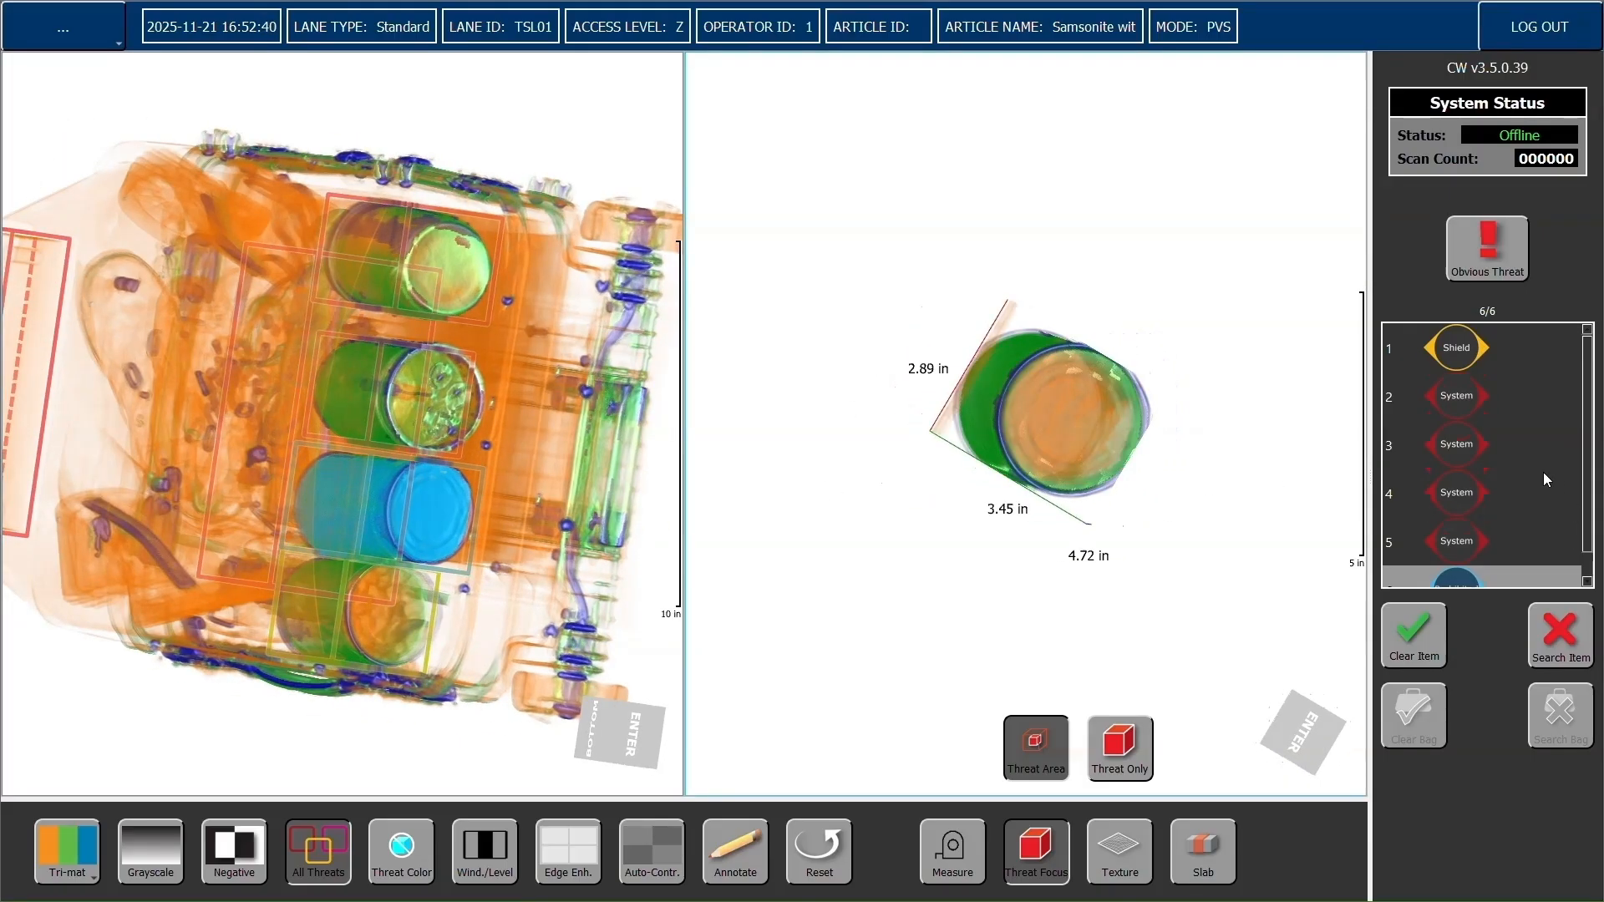
click(1472, 351)
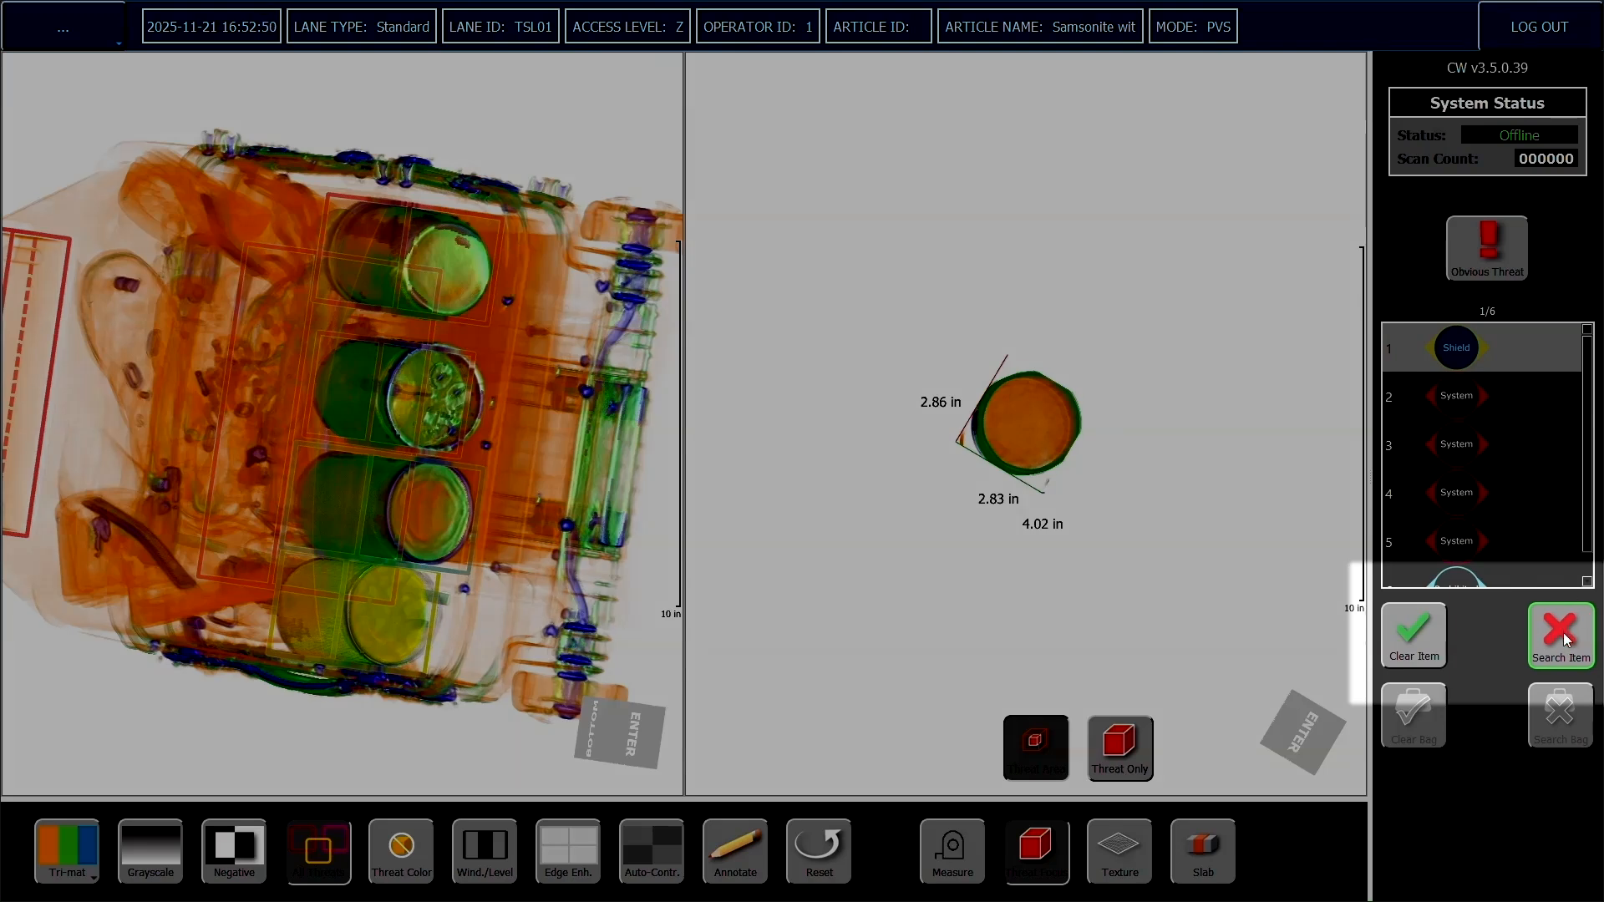
click(1562, 639)
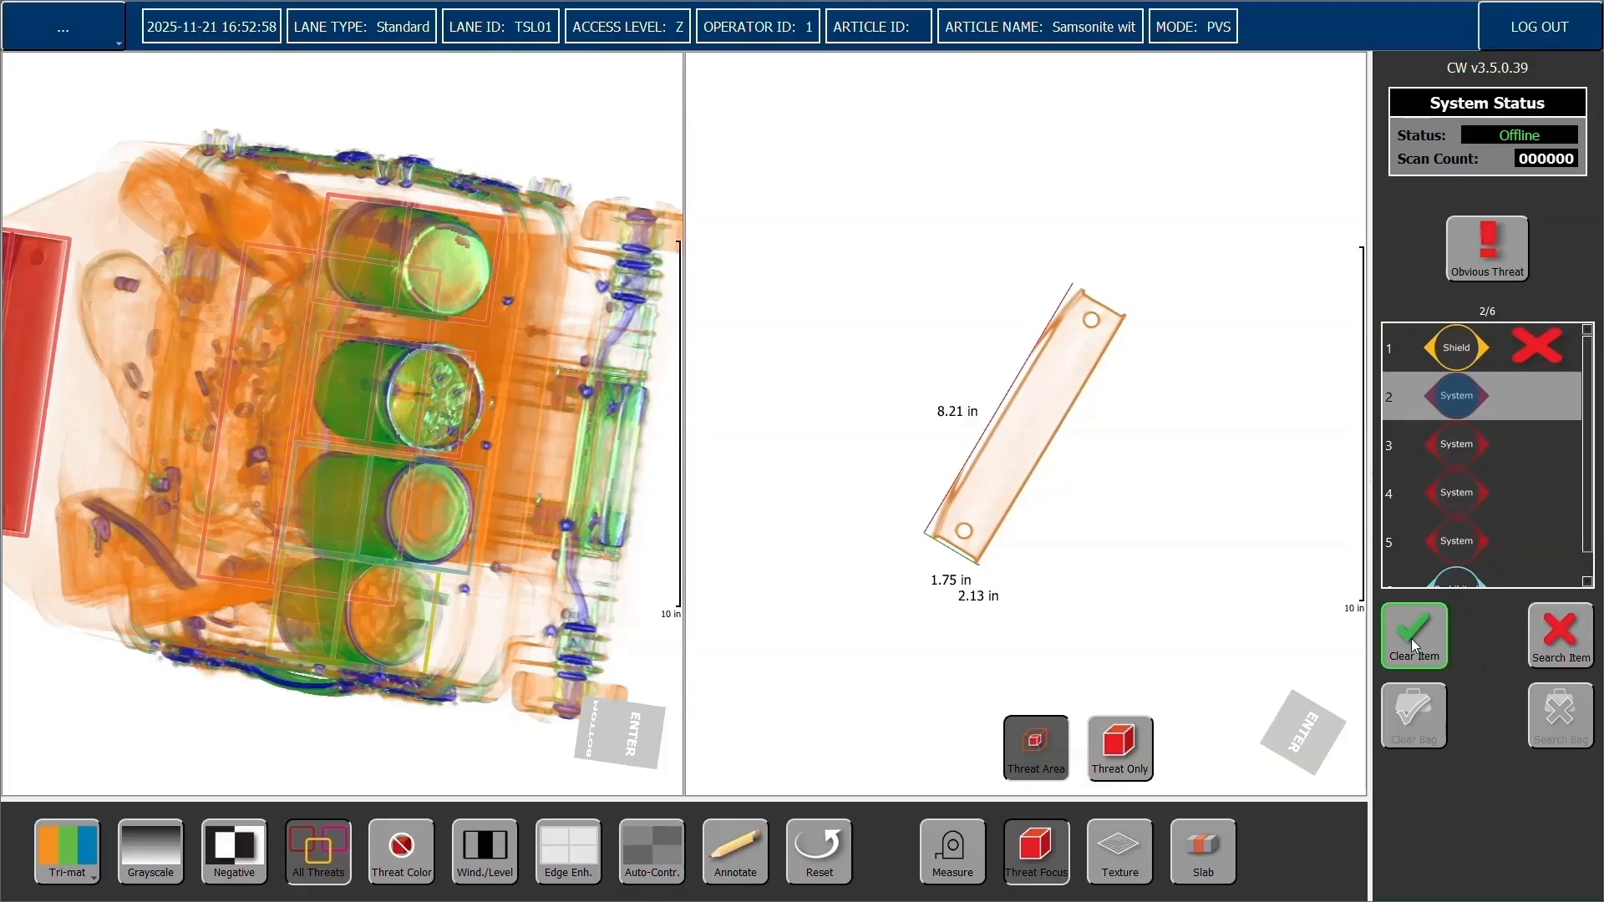
click(1411, 639)
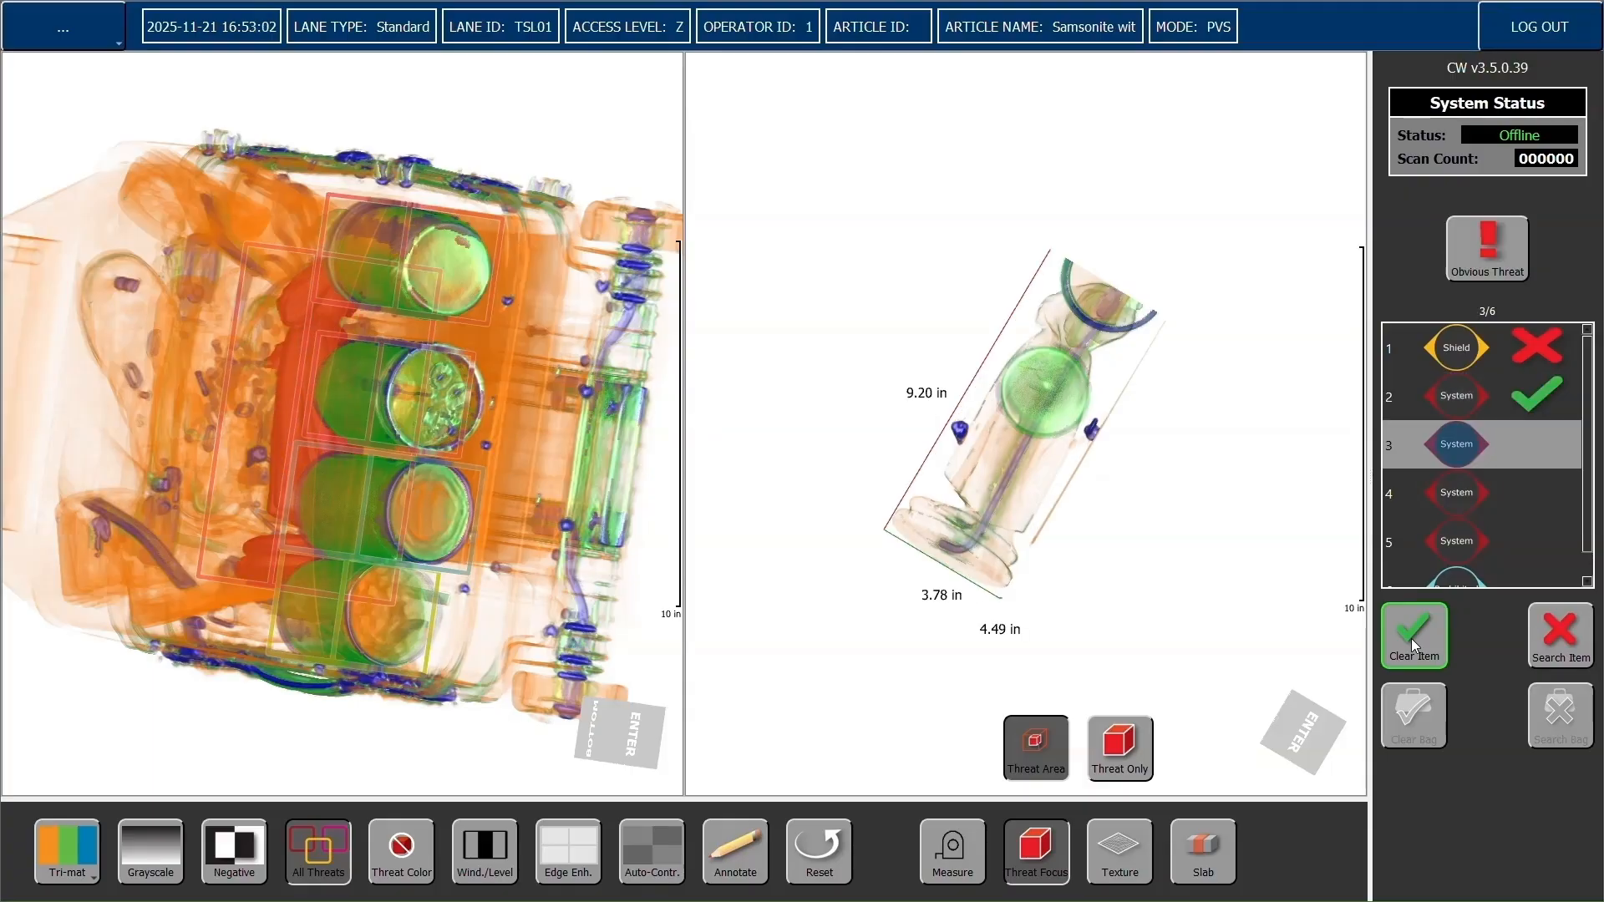
Clear System threats 3 and 4, examining threat 4's isolated image from the side before deciding on it
click(1430, 636)
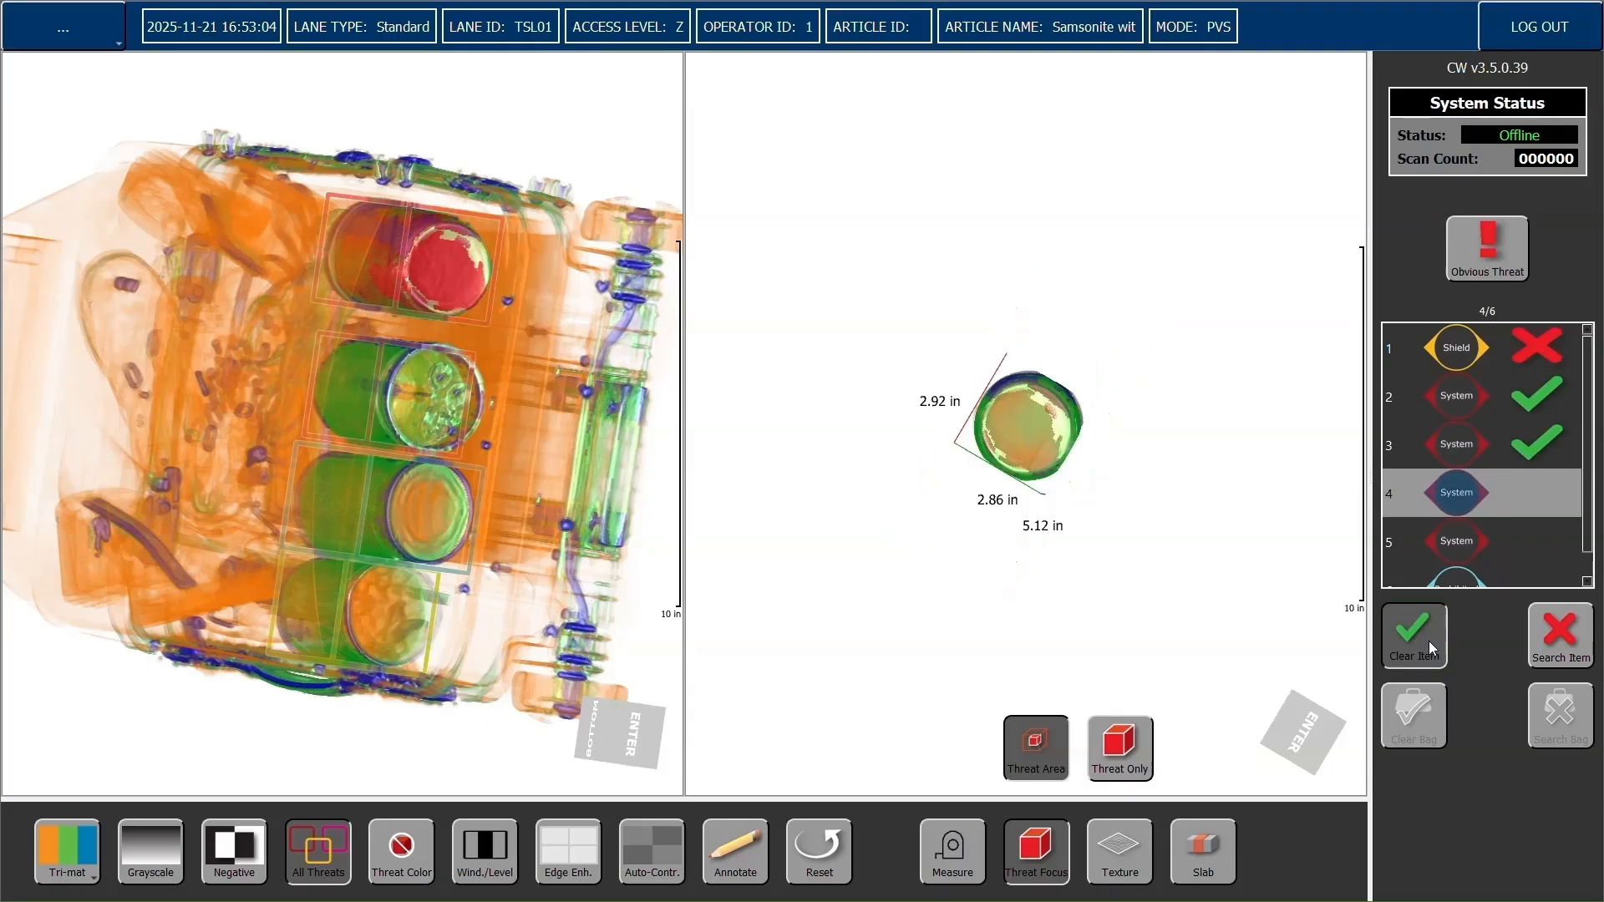
drag(1228, 497, 905, 441)
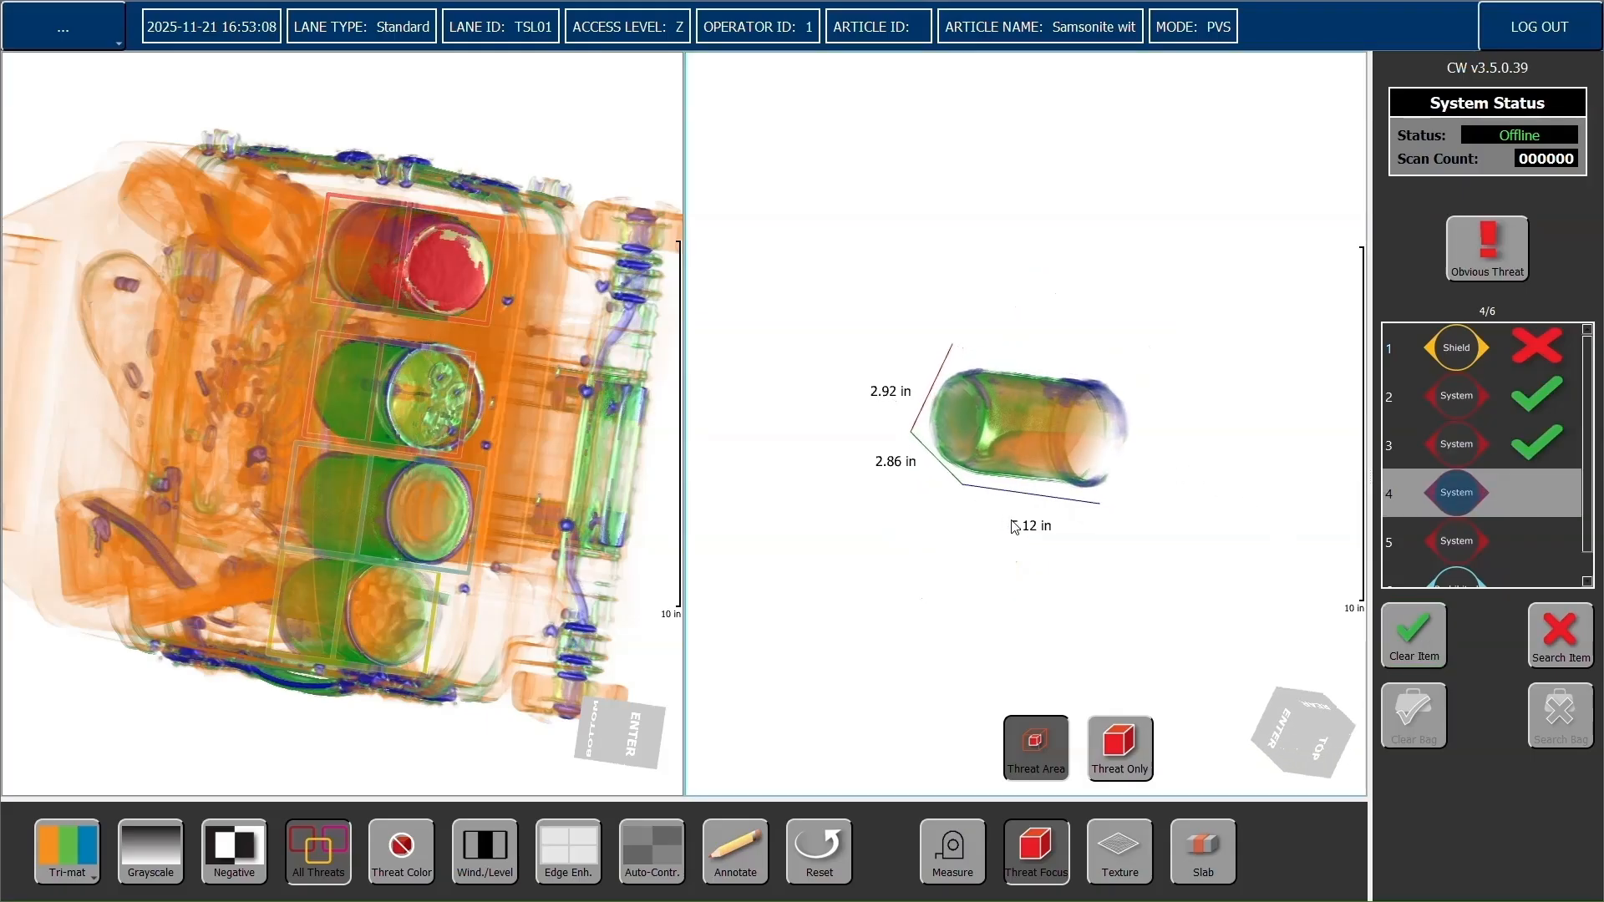
click(1410, 636)
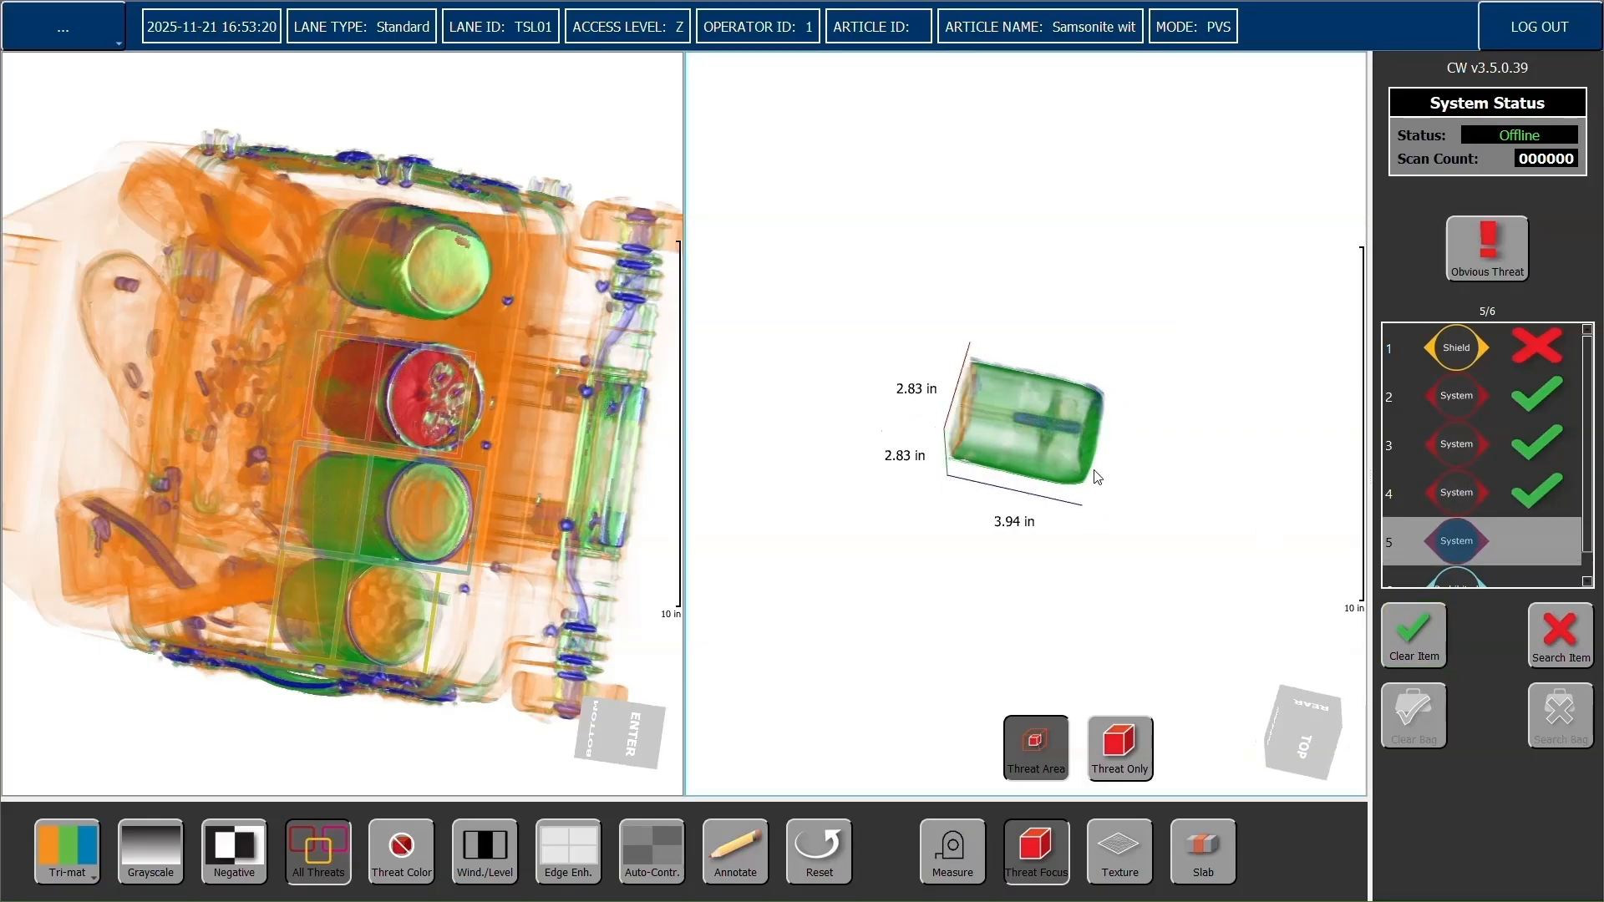
Send the bag for search after marking System threat 5 for search and clearing Prohibited threat 6
click(1558, 647)
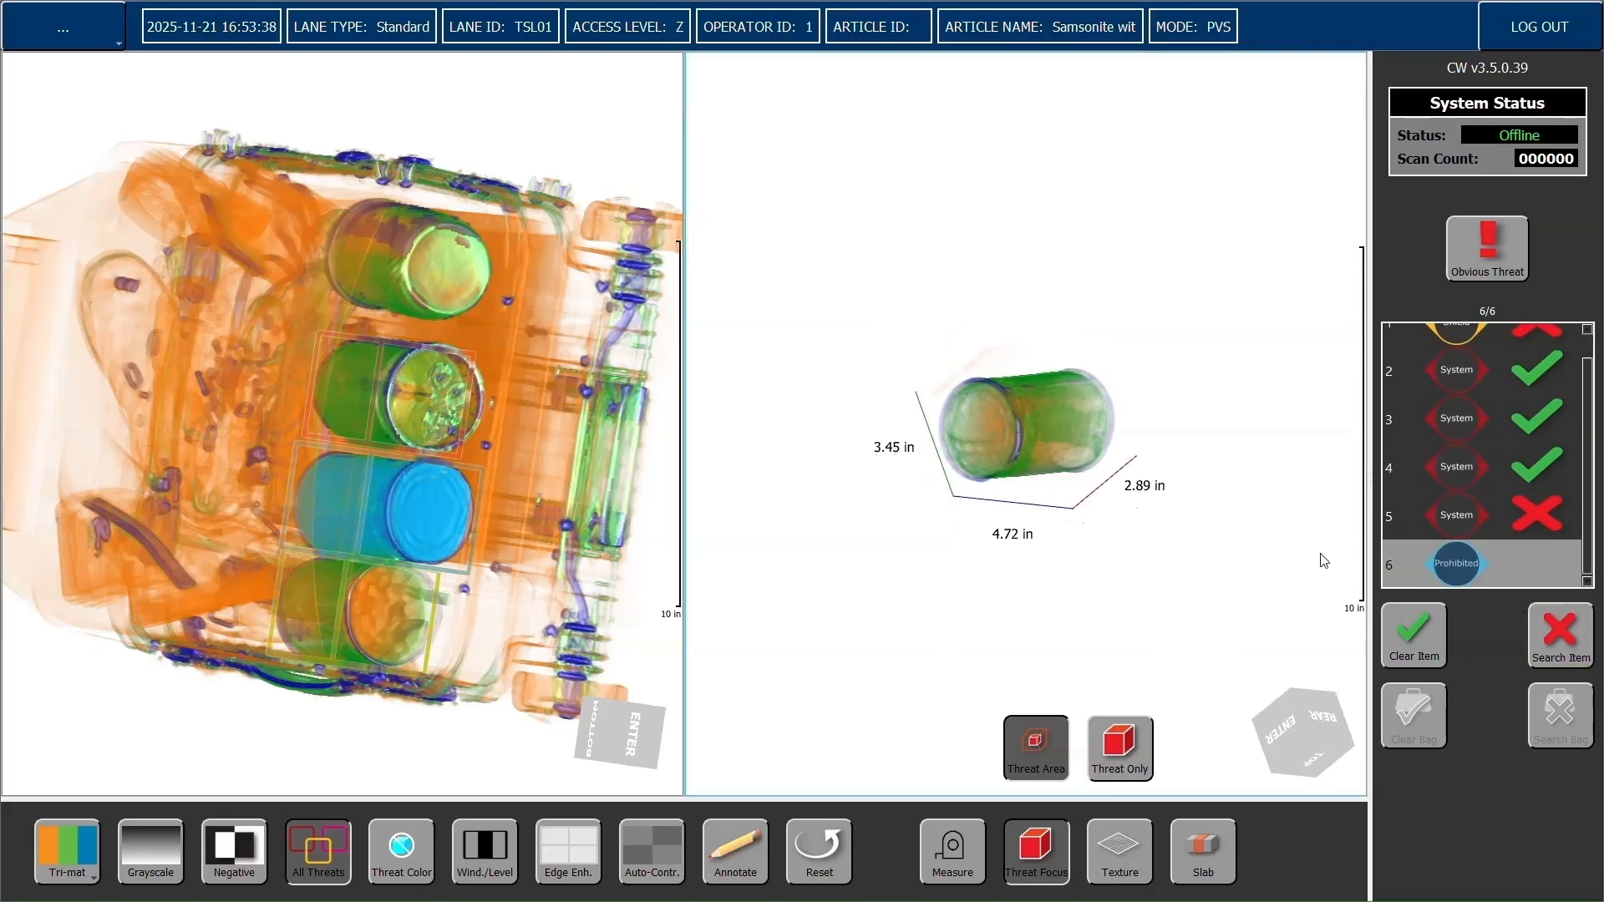
click(1409, 629)
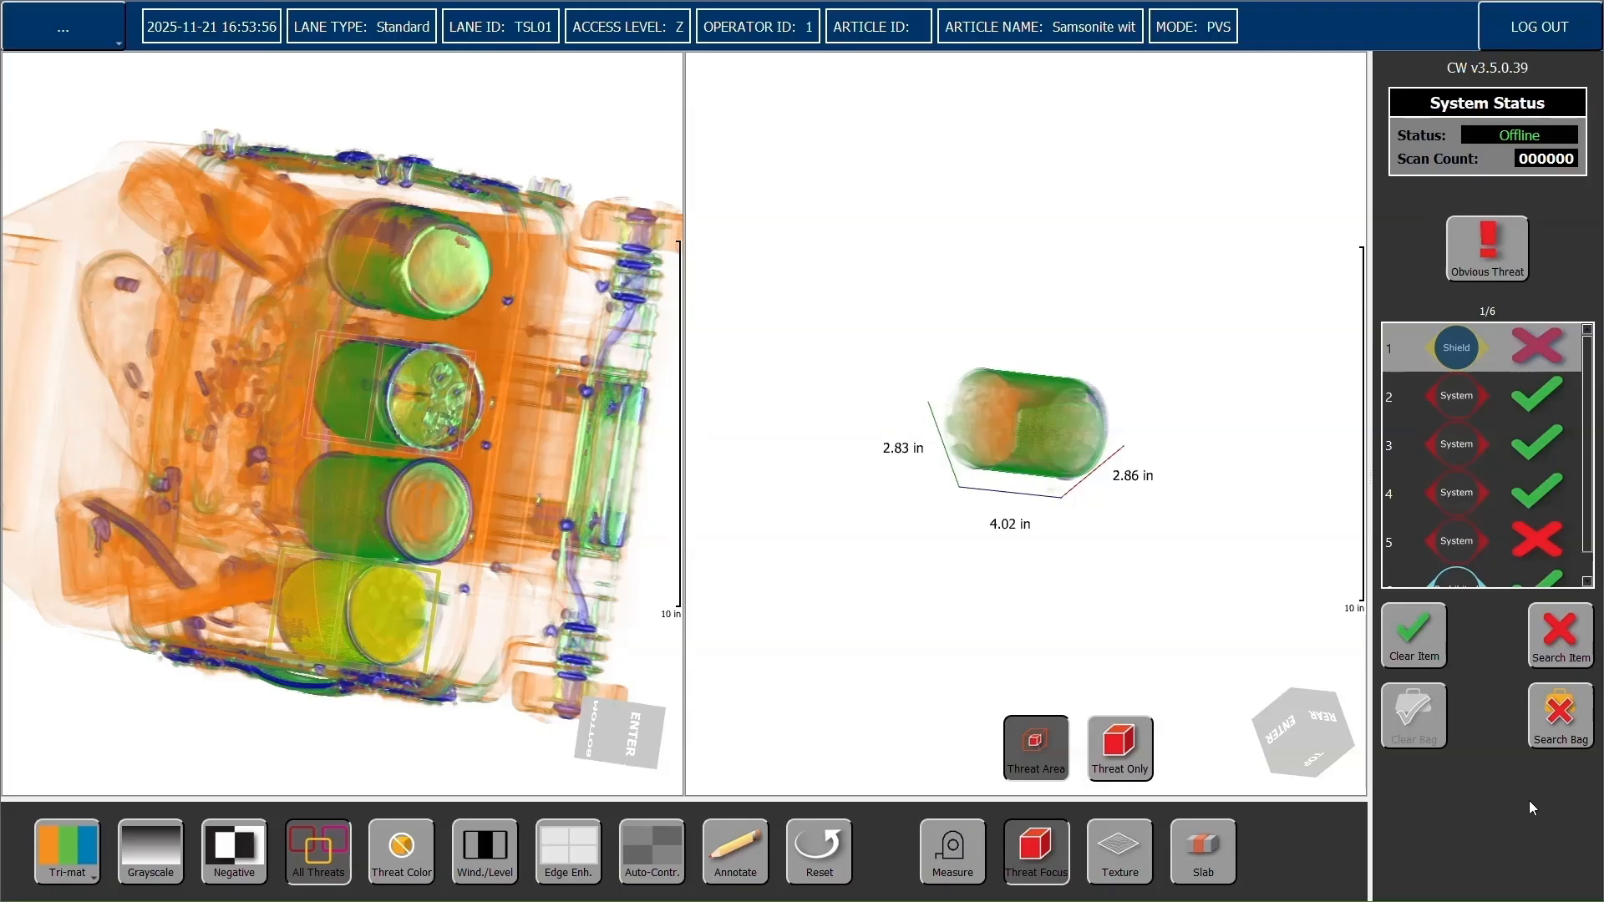
click(1560, 714)
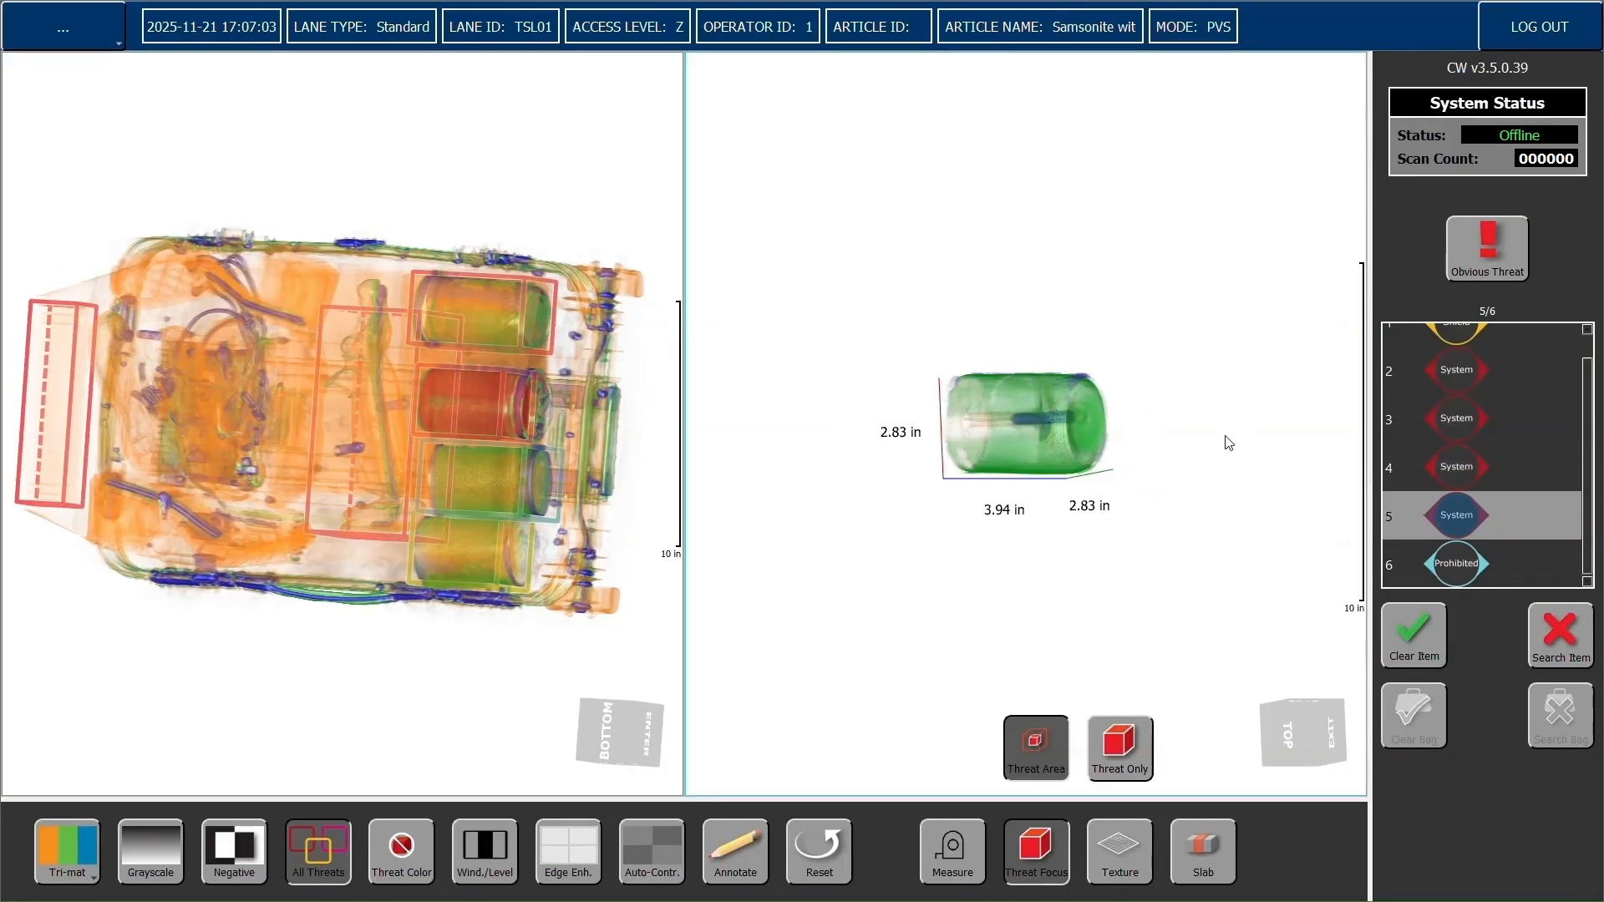
Examine System threat 5 enlarged and from another angle, and declare the bag an obvious threat with confirmation
scroll(1049, 451, up, 3)
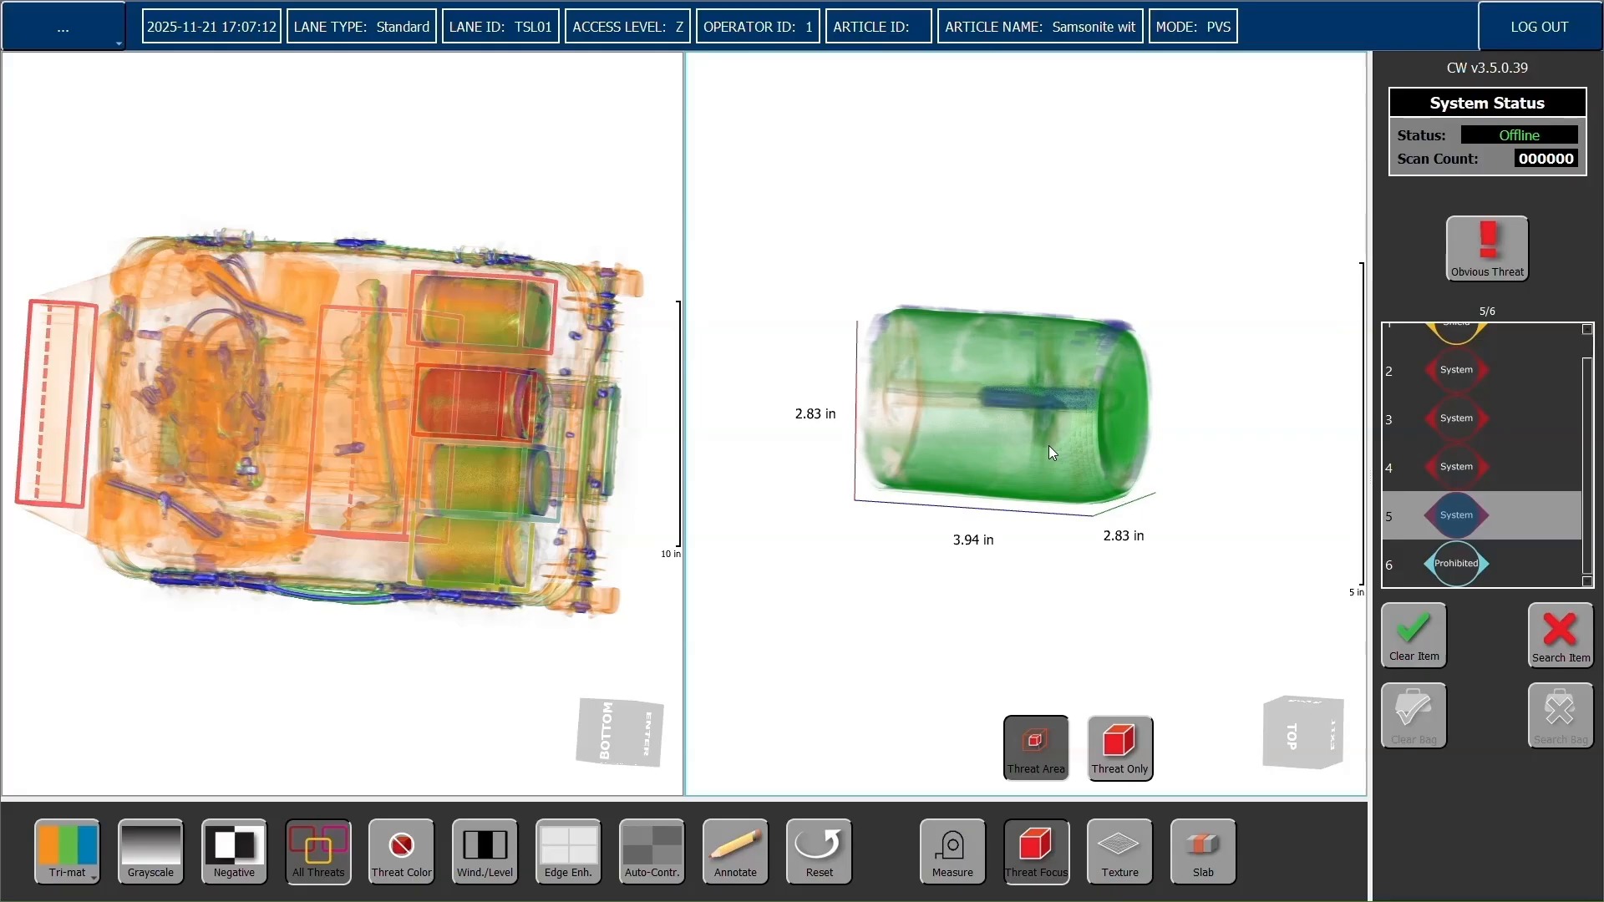
drag(1039, 447, 1055, 498)
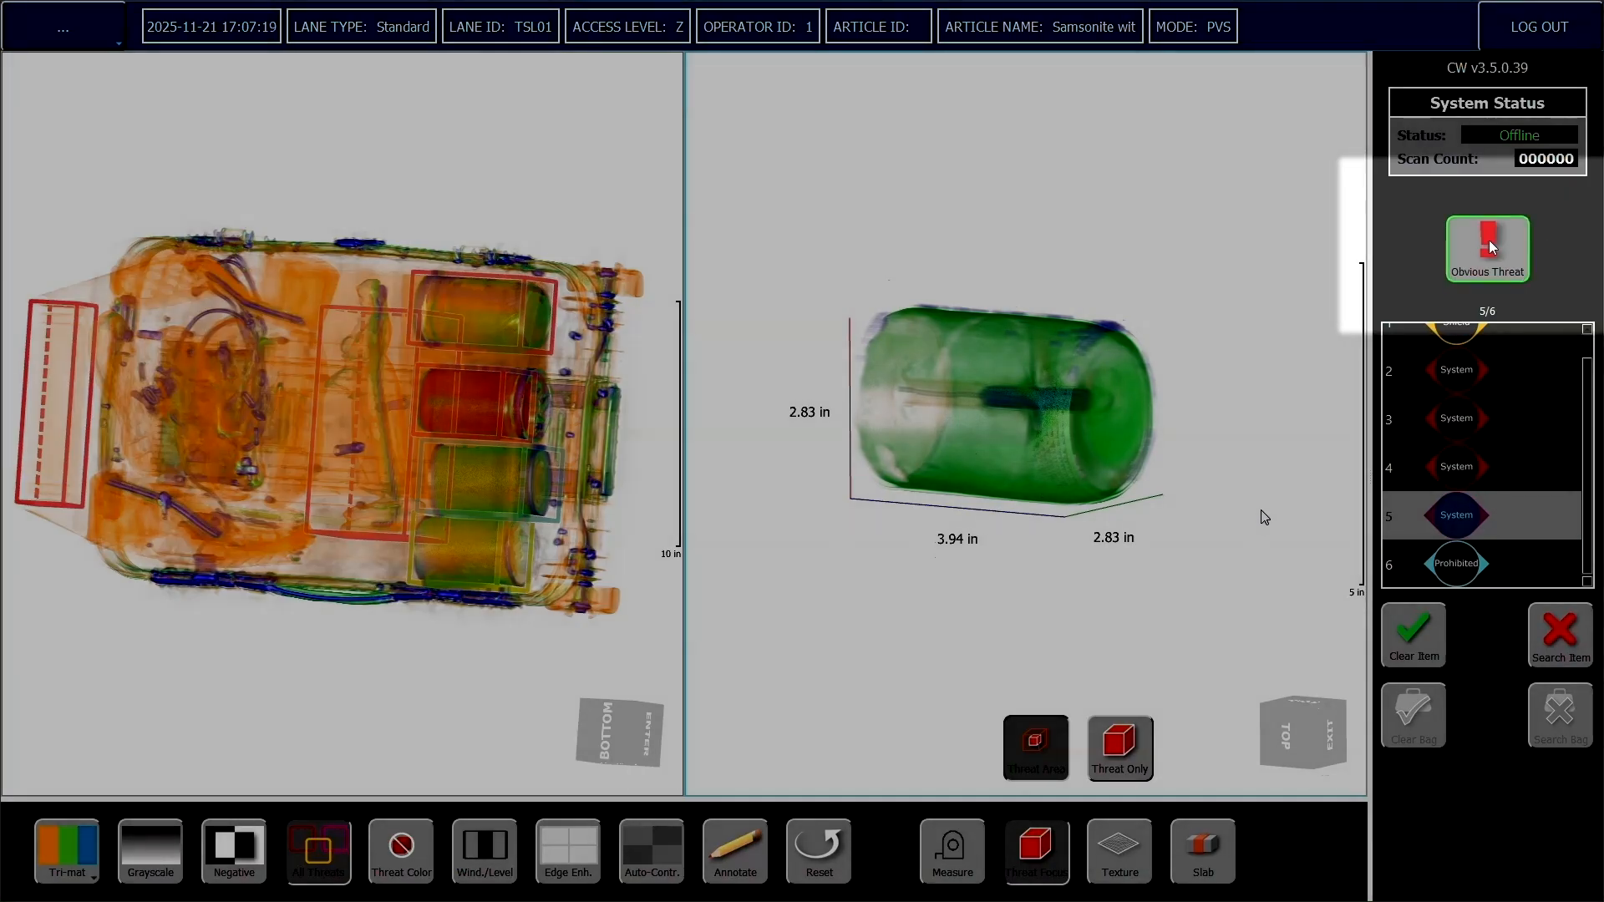
click(1505, 263)
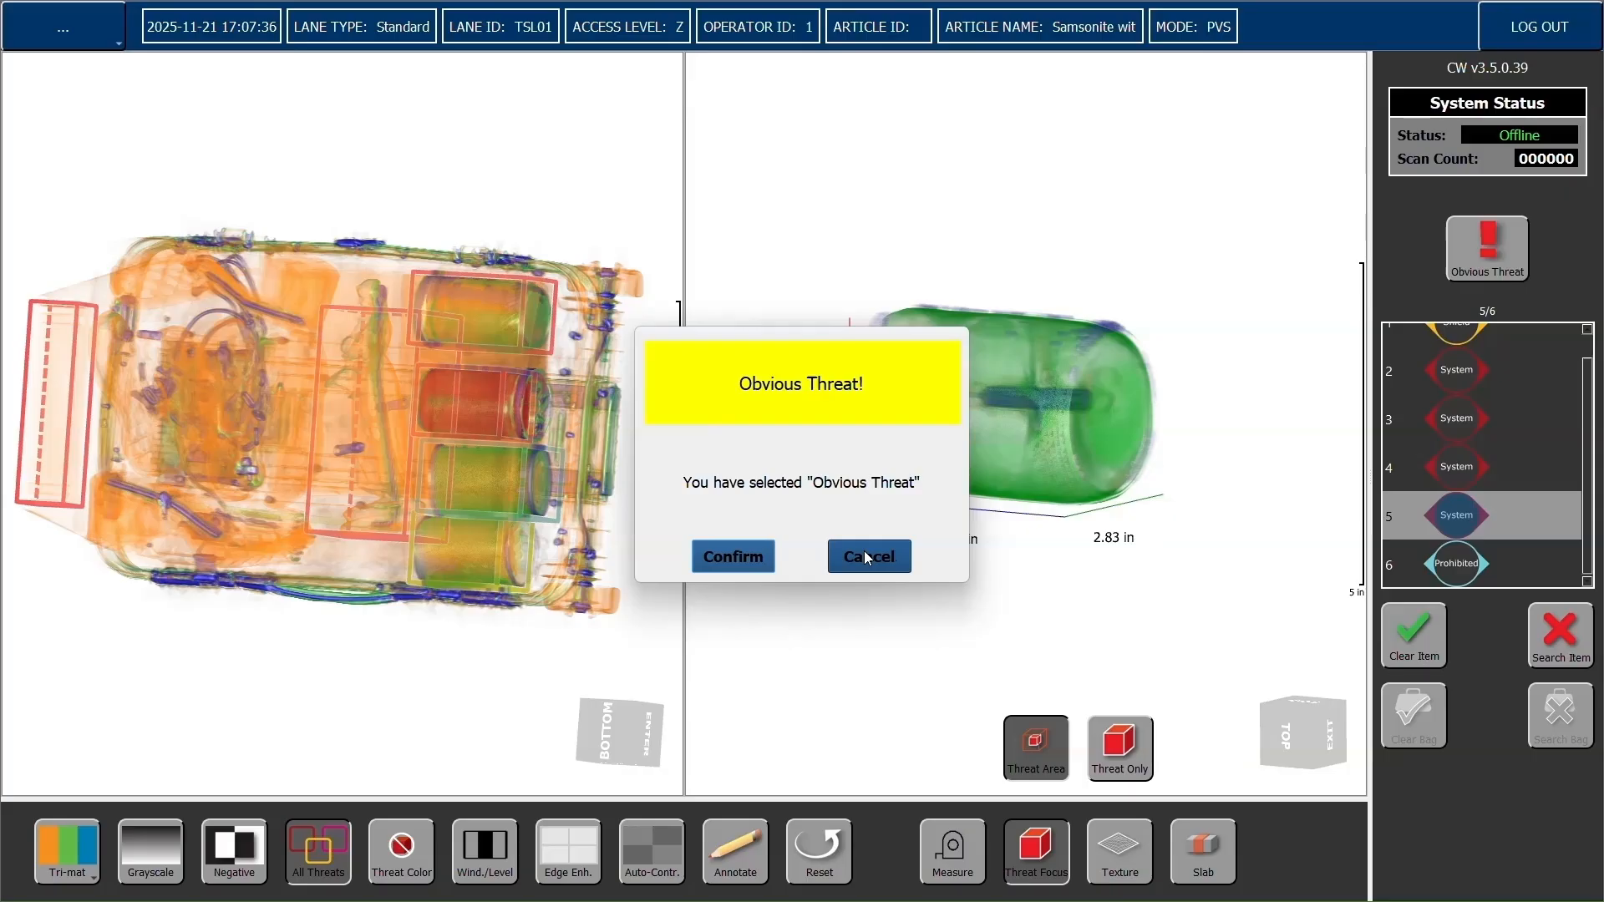
click(739, 553)
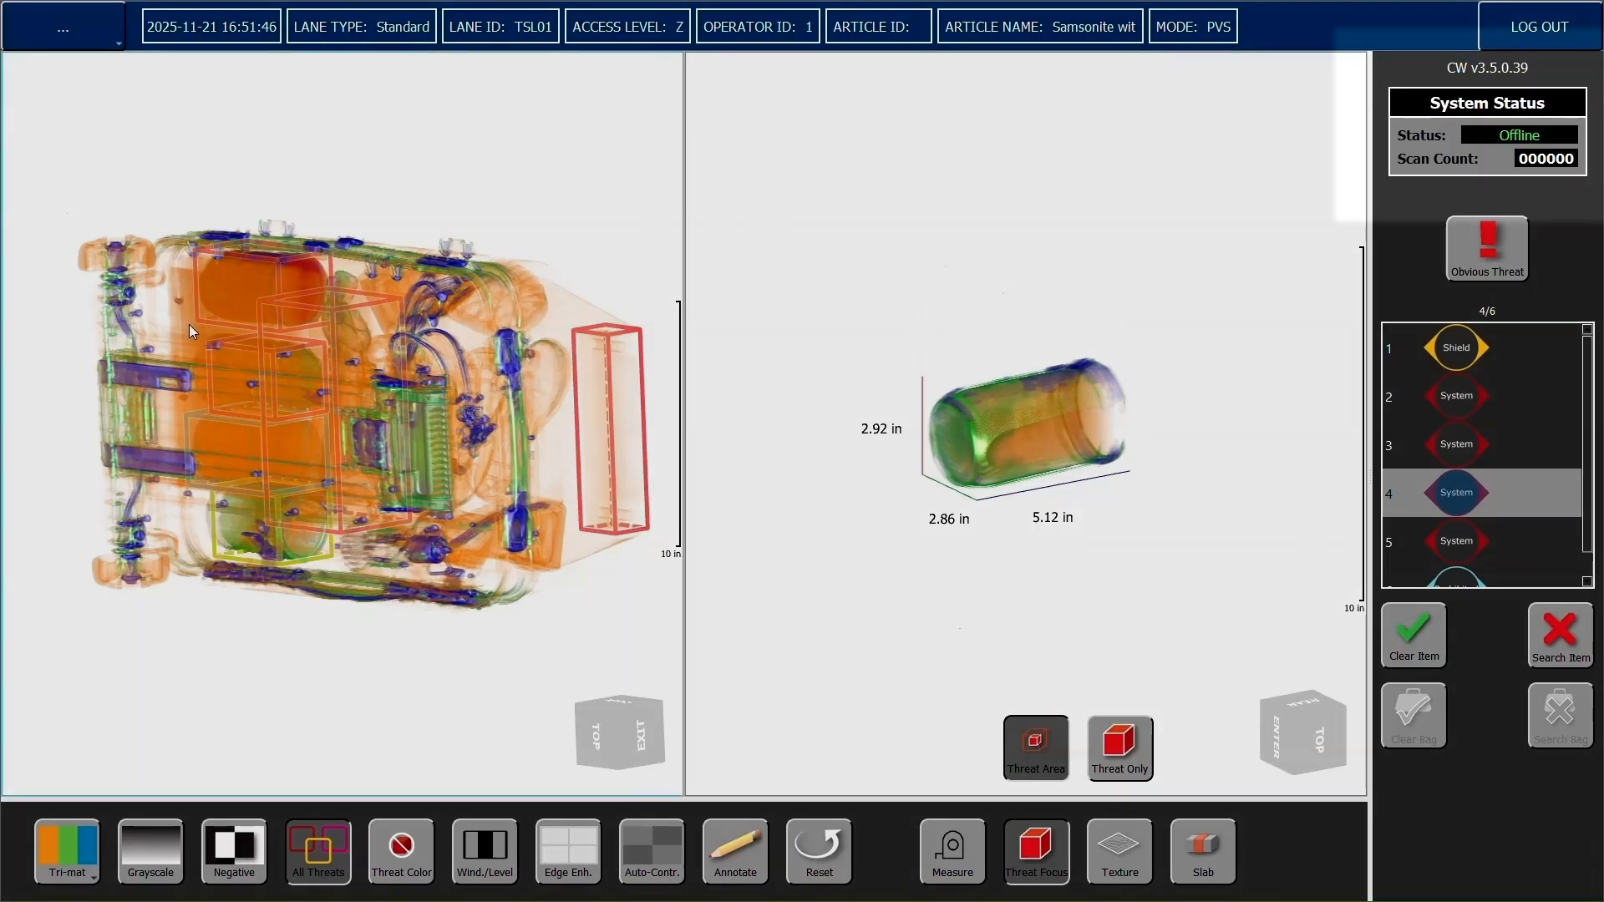
Rotate the suitcase toward its top view, and examine System threat 4's isolated image from other angles and close up
drag(189, 324, 65, 389)
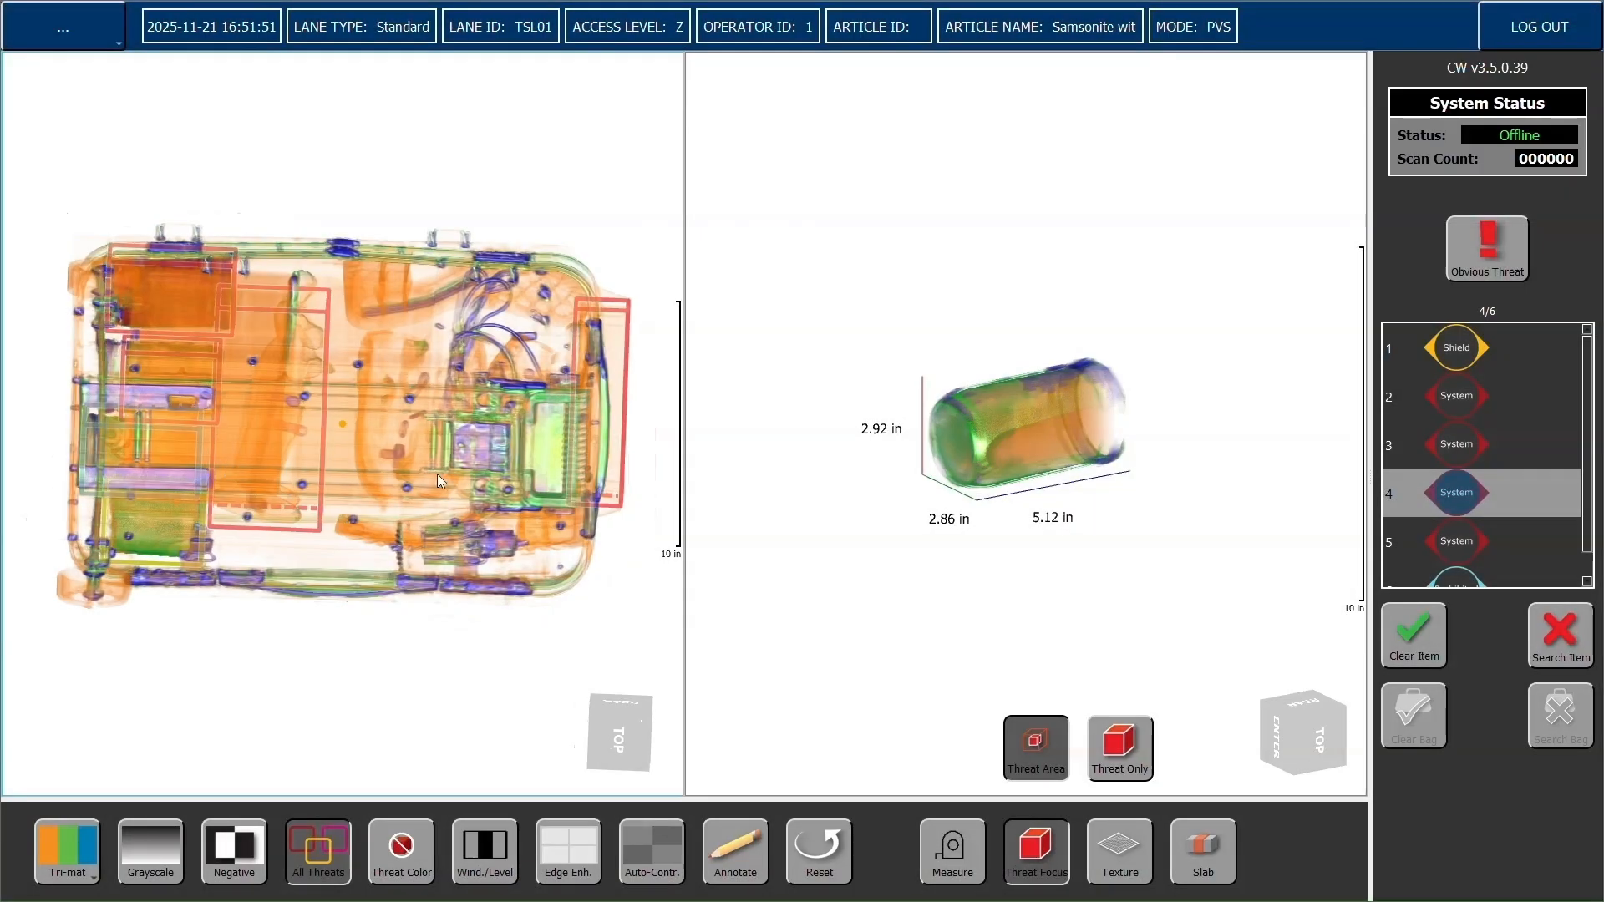
drag(438, 473, 852, 482)
drag(1079, 526, 899, 472)
drag(1171, 477, 991, 465)
scroll(1040, 416, up, 5)
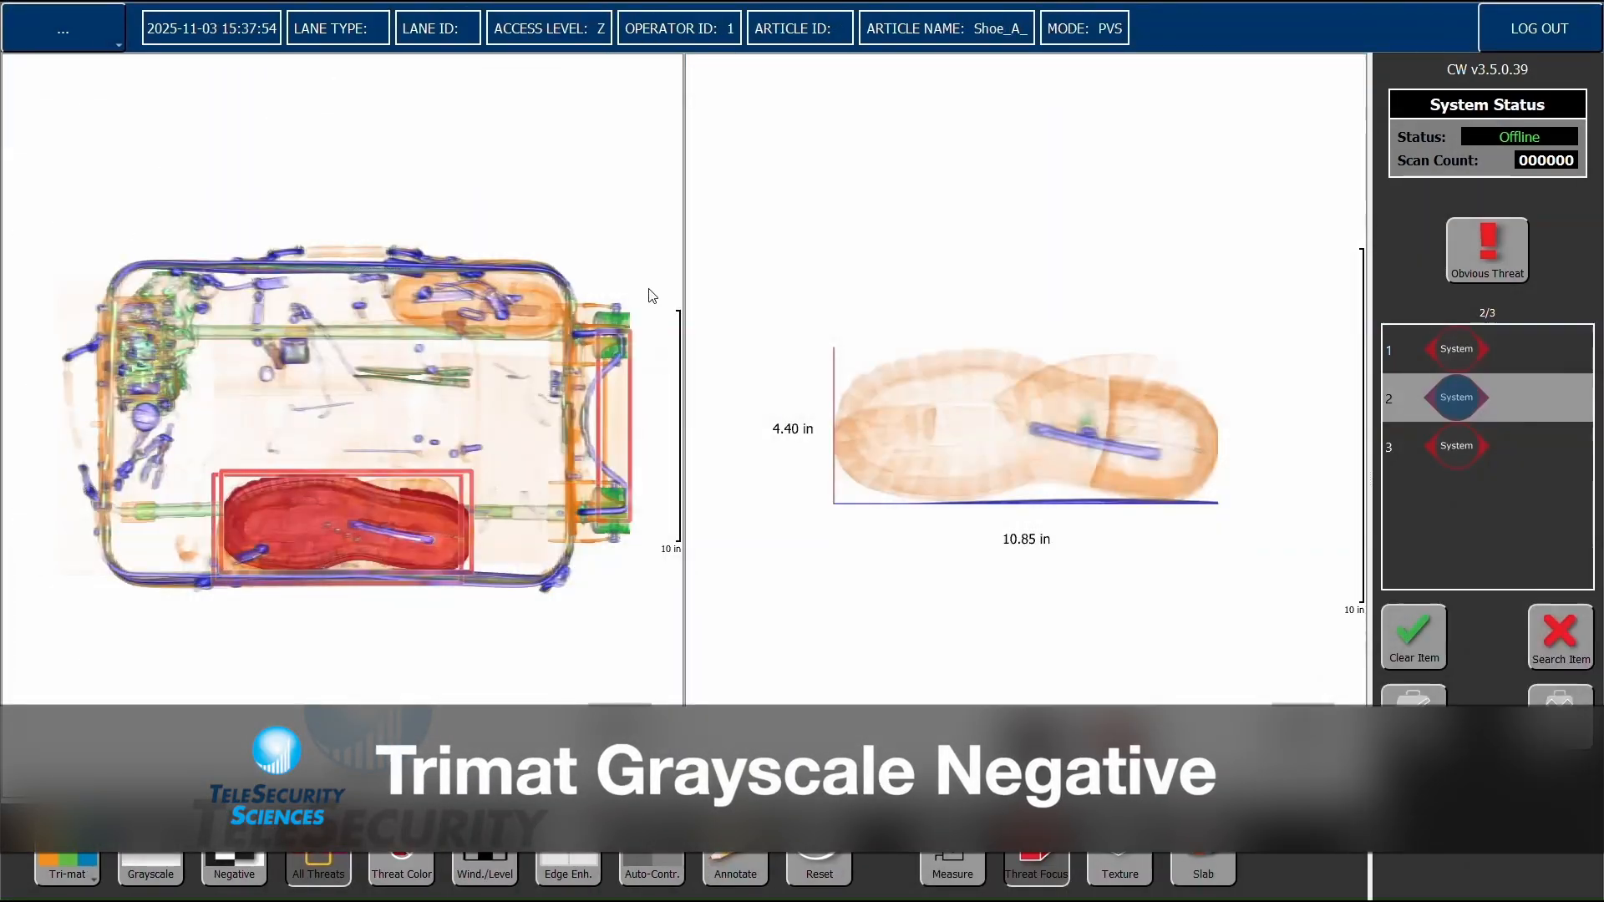
View the shoe bag at an angle in the Organic, Inorganic, Metal, Security and Texture colour modes, ending on Tri-mat
drag(568, 323, 518, 358)
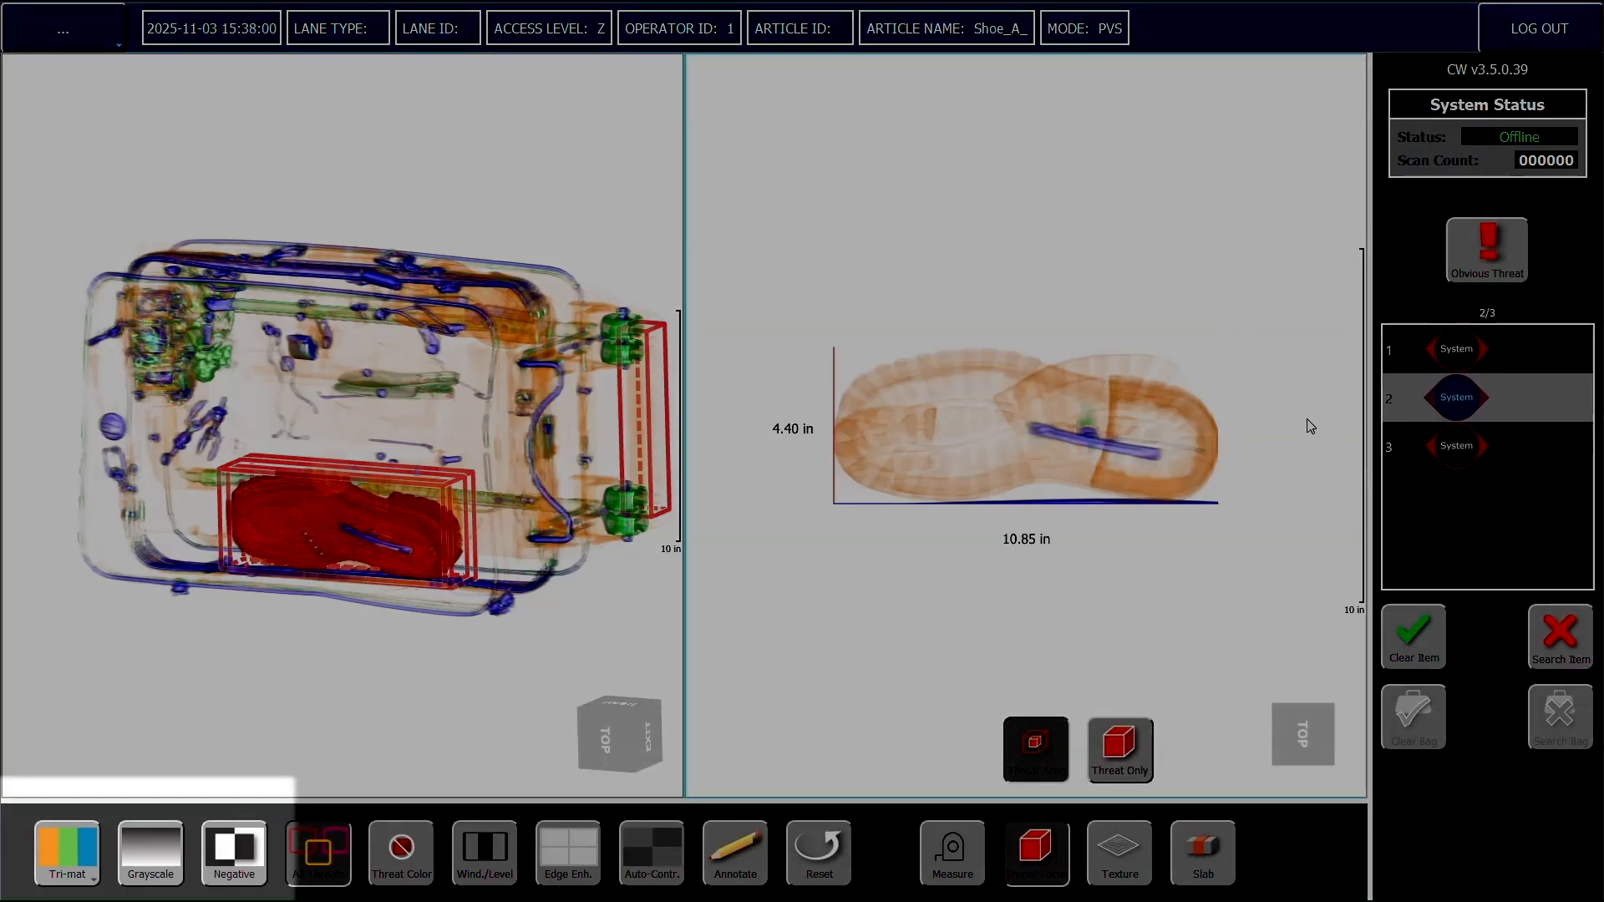
drag(1307, 424, 1200, 443)
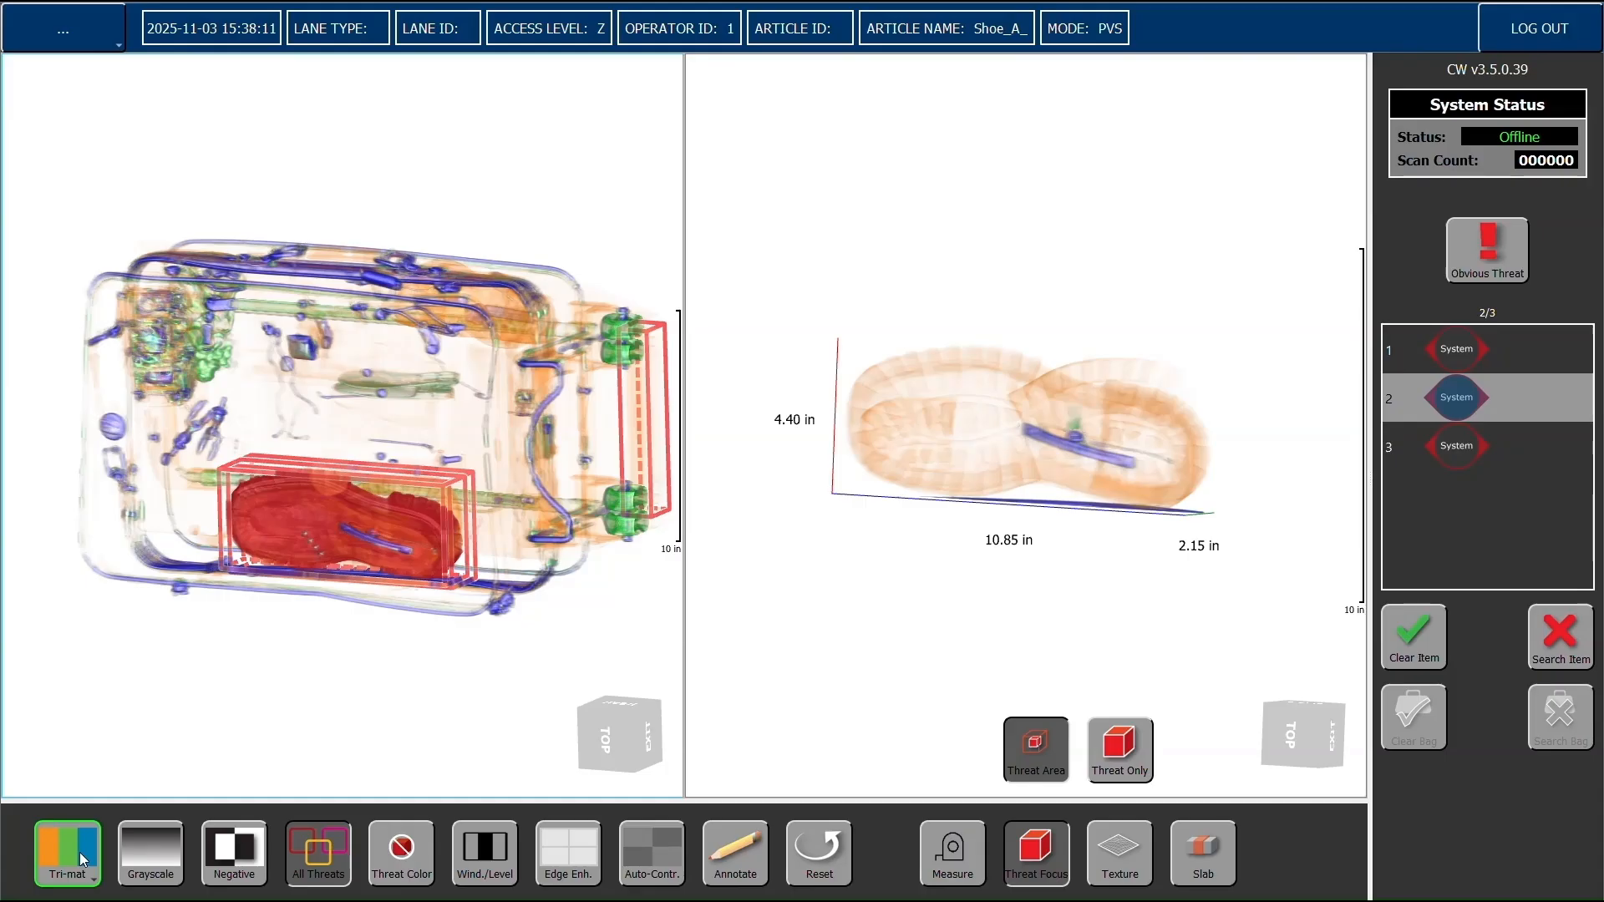
click(79, 852)
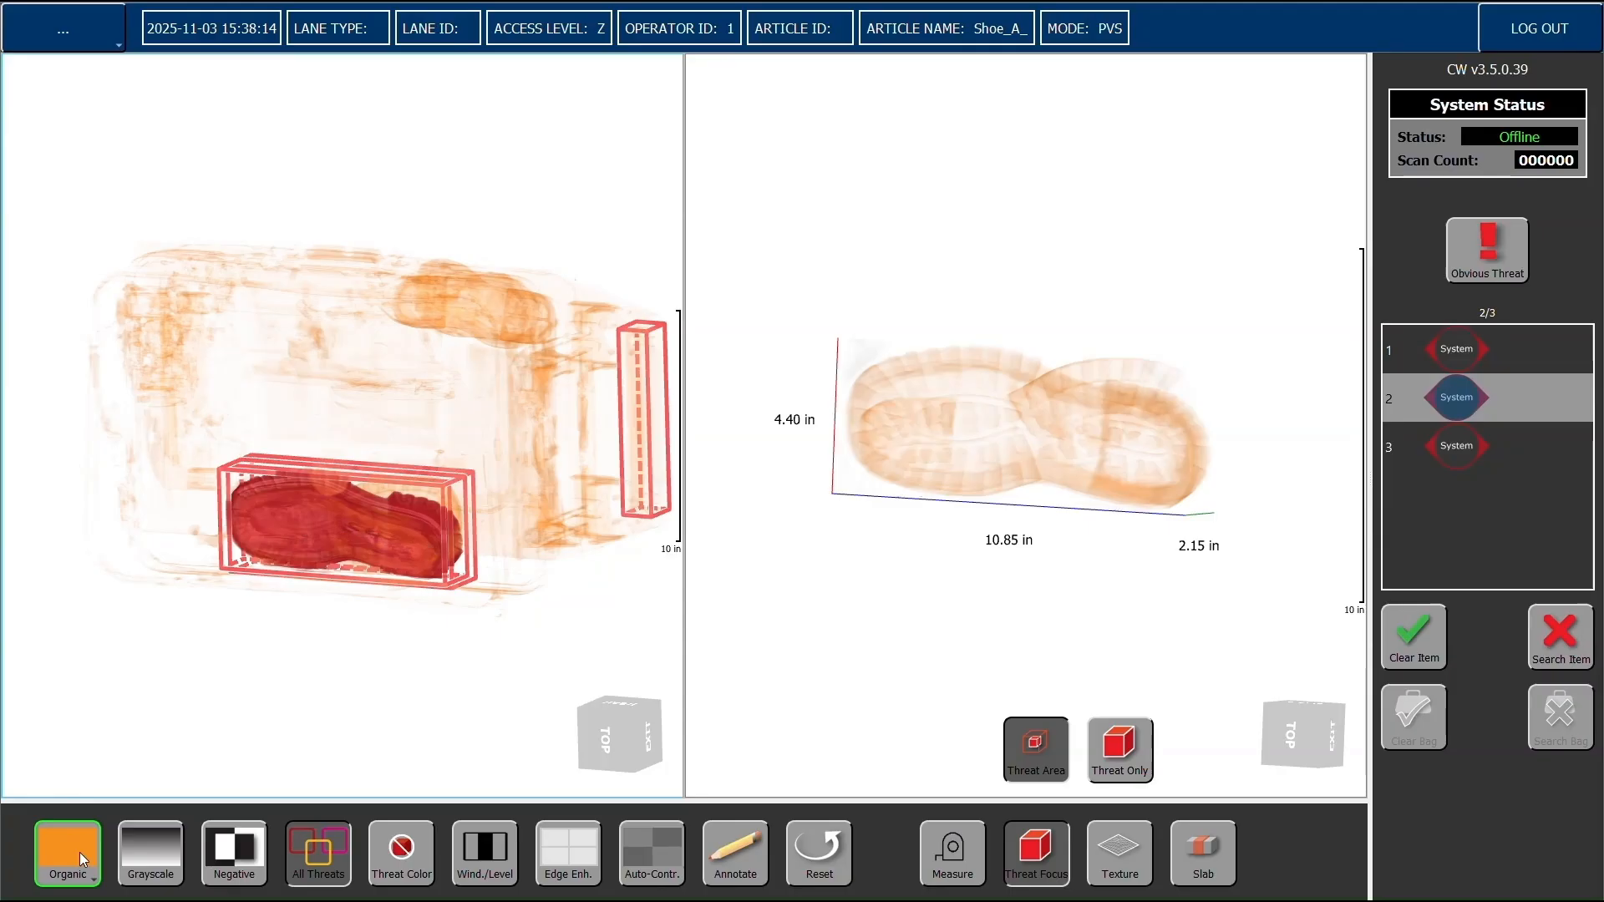
click(79, 852)
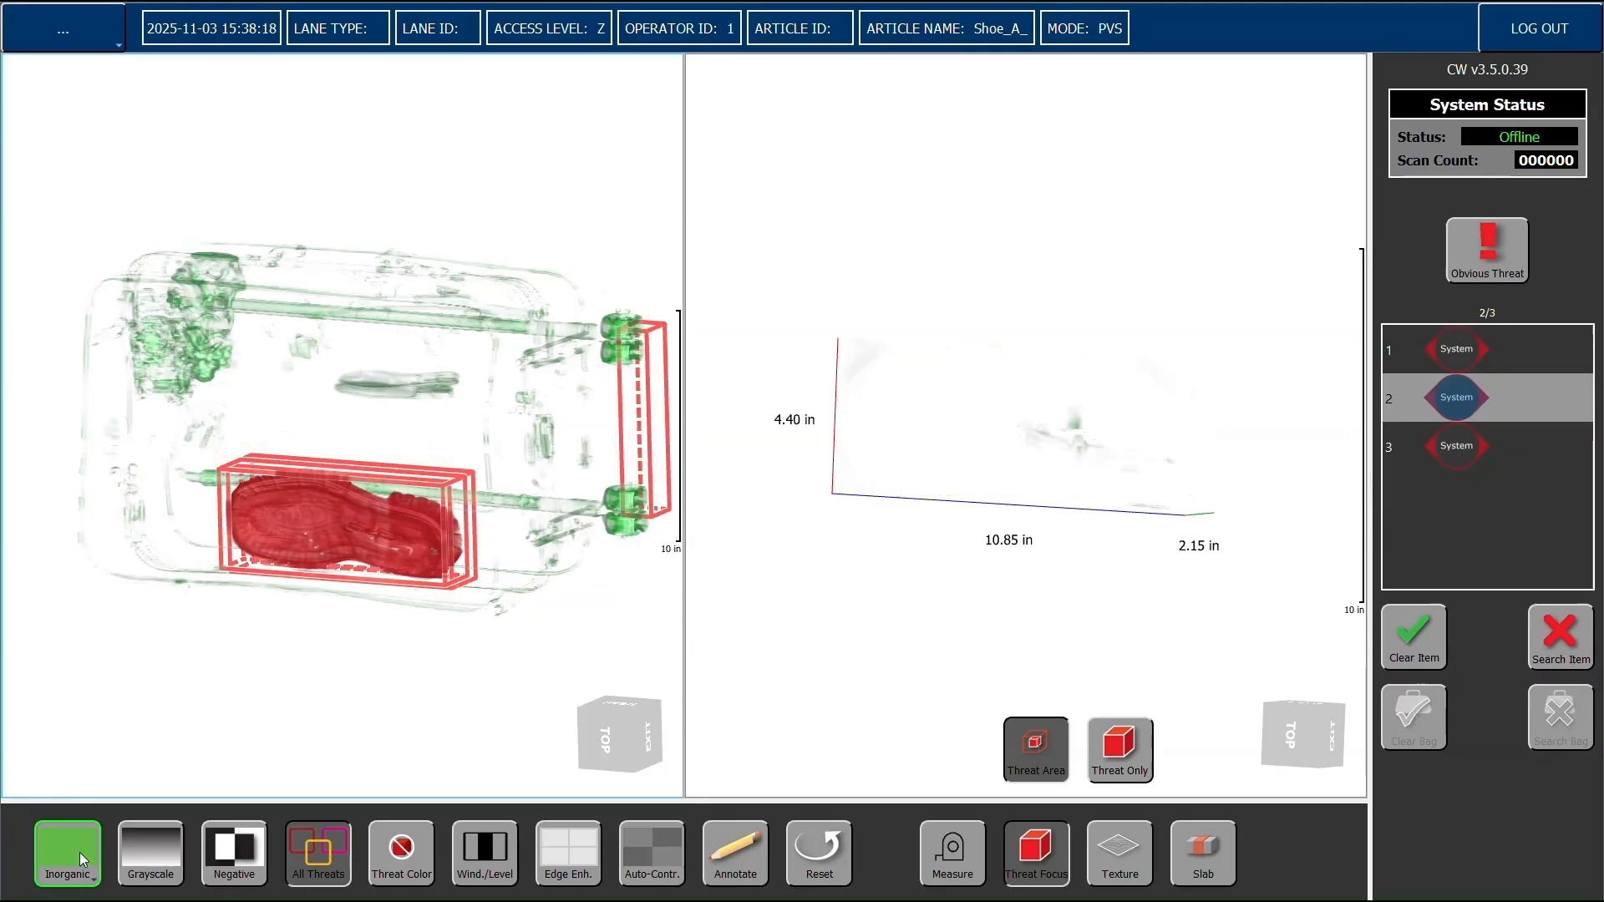
click(78, 852)
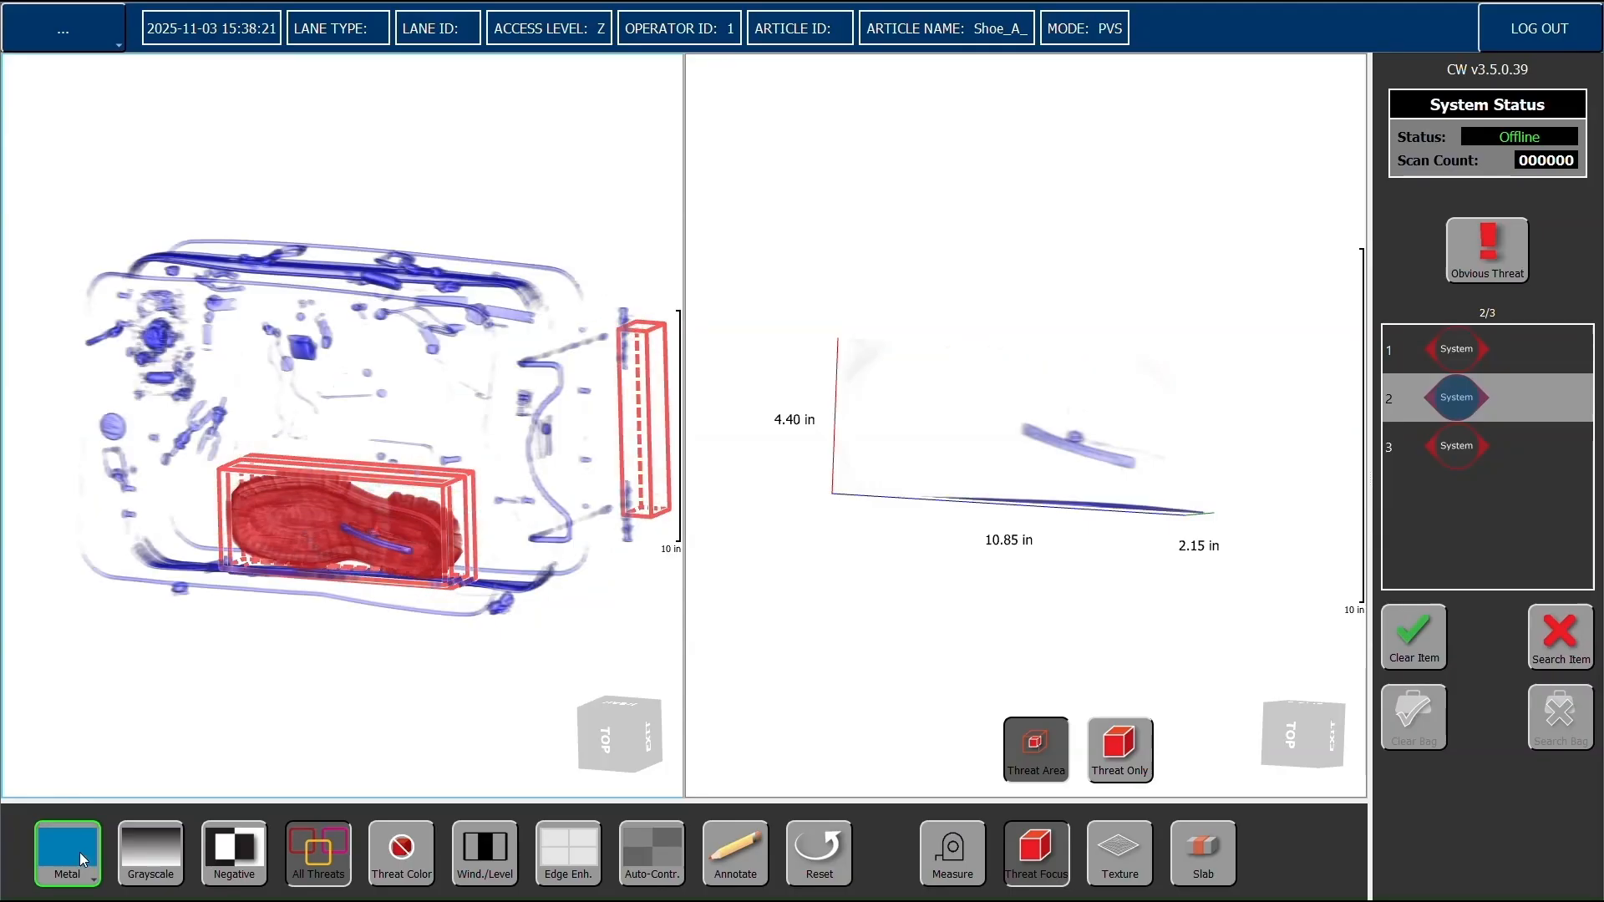
click(78, 852)
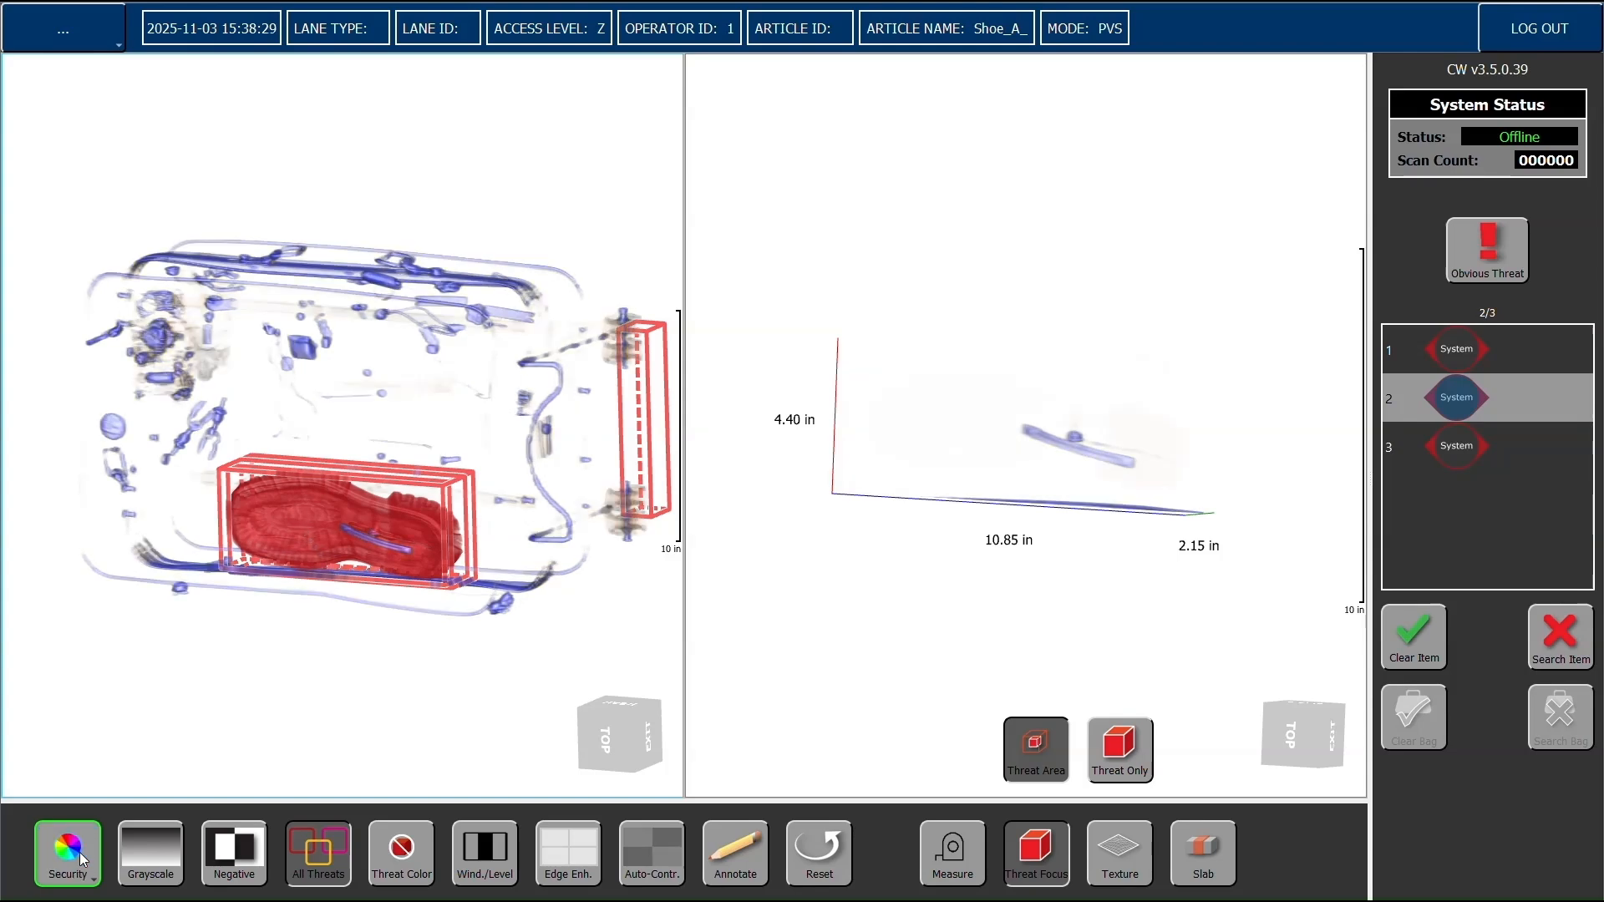
click(79, 852)
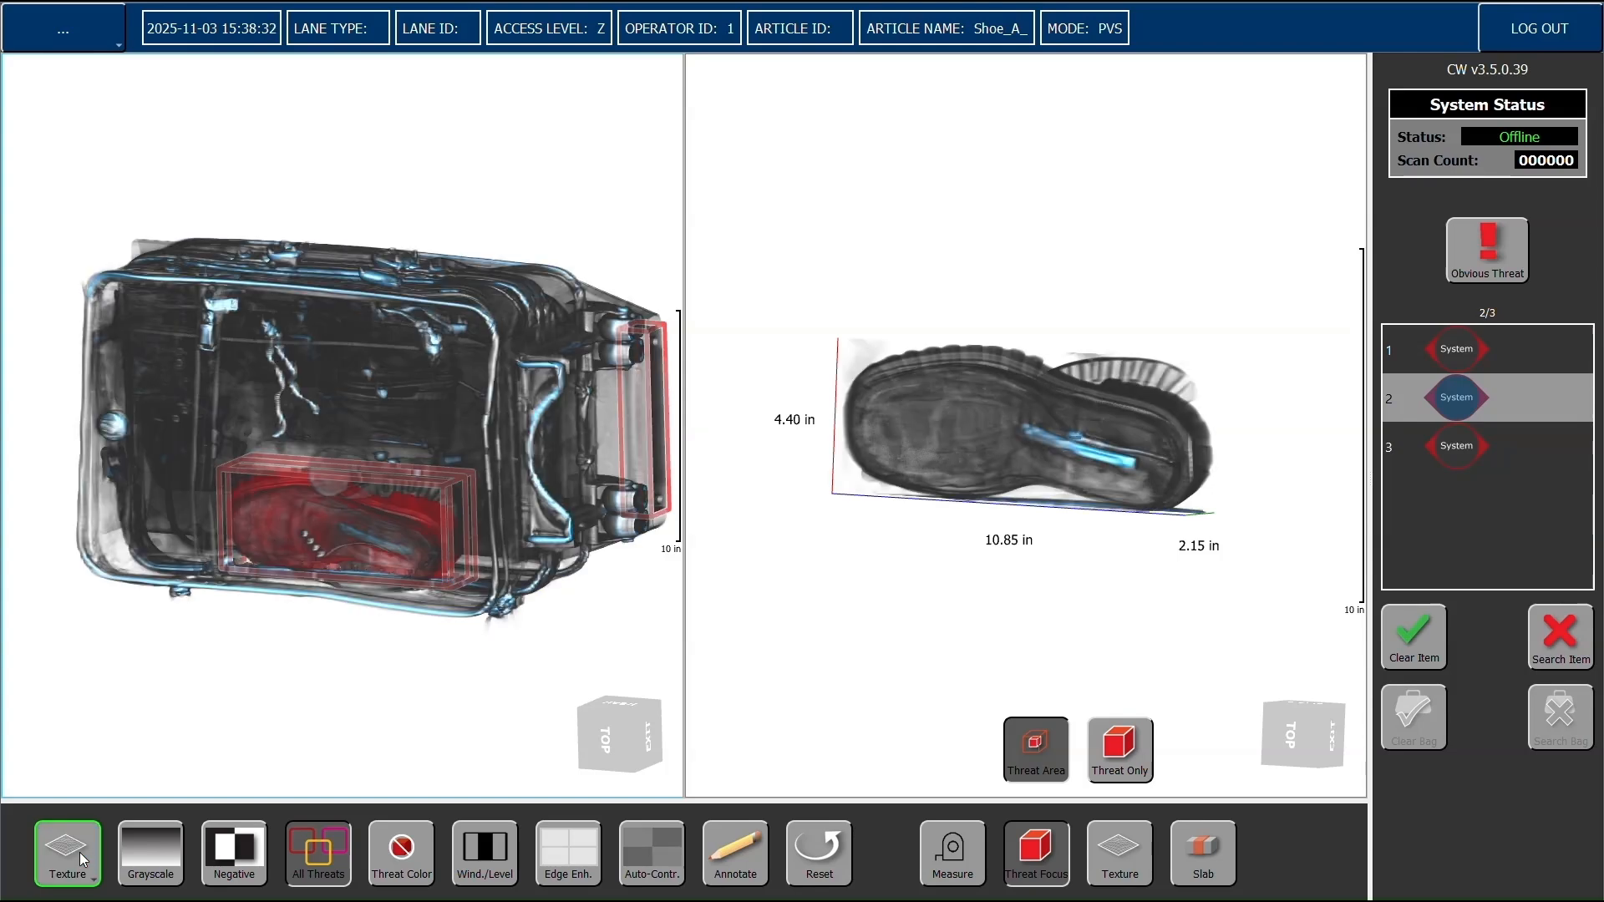
click(80, 853)
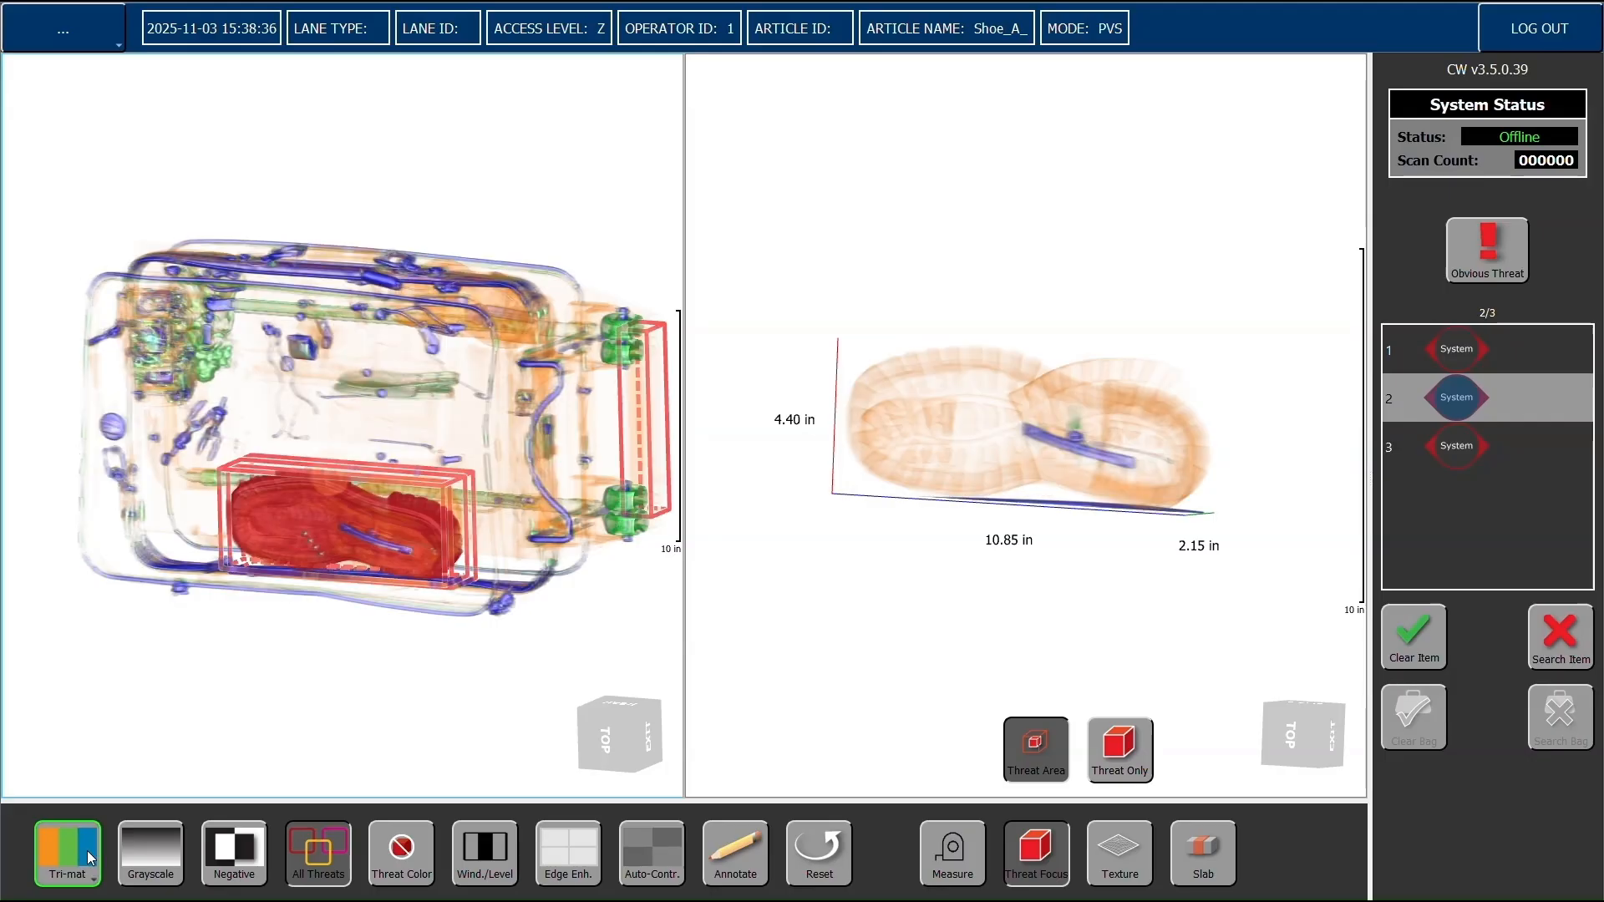
View the shoe bag in grayscale through Organic, Inorganic, Metal, Security, Texture and Tri-mat modes, and restore the colour display
click(157, 851)
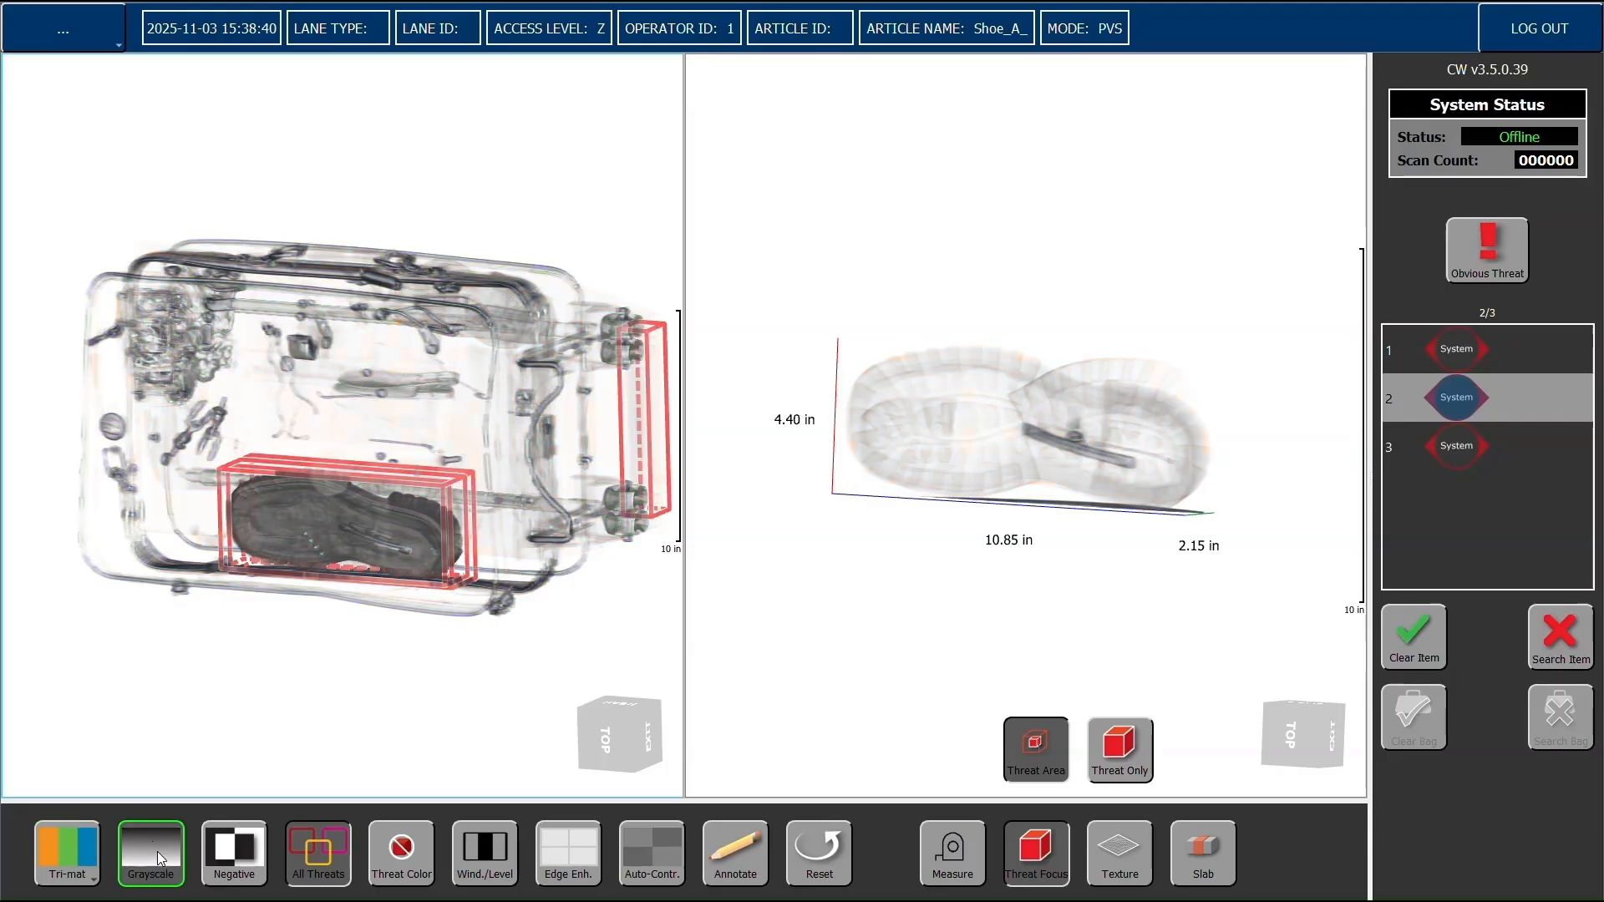
click(66, 849)
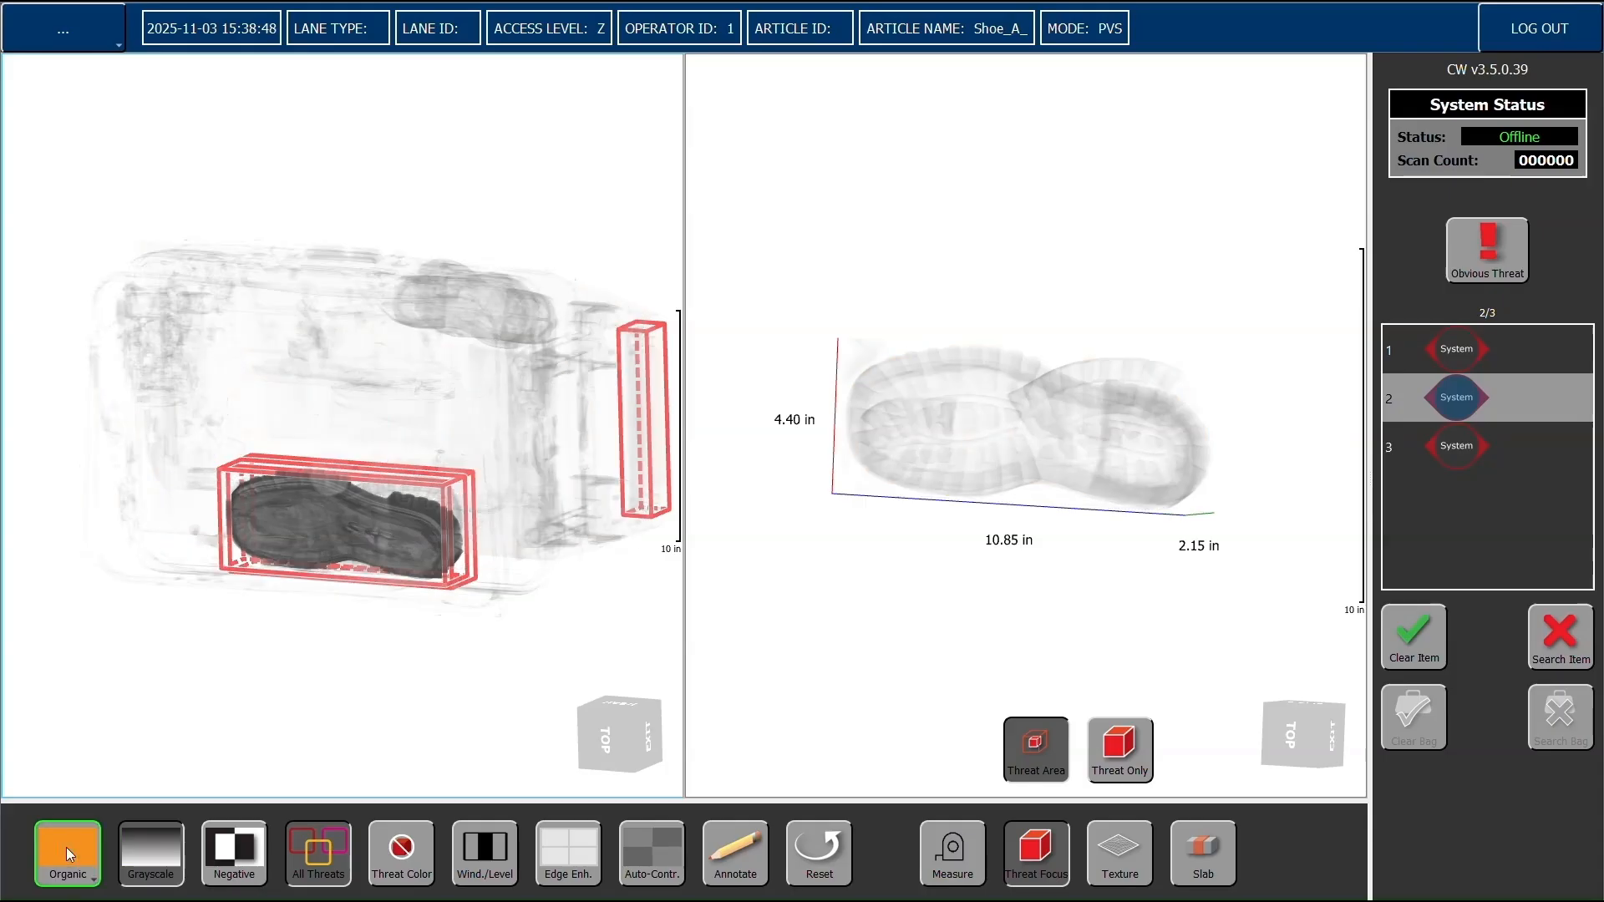
click(67, 847)
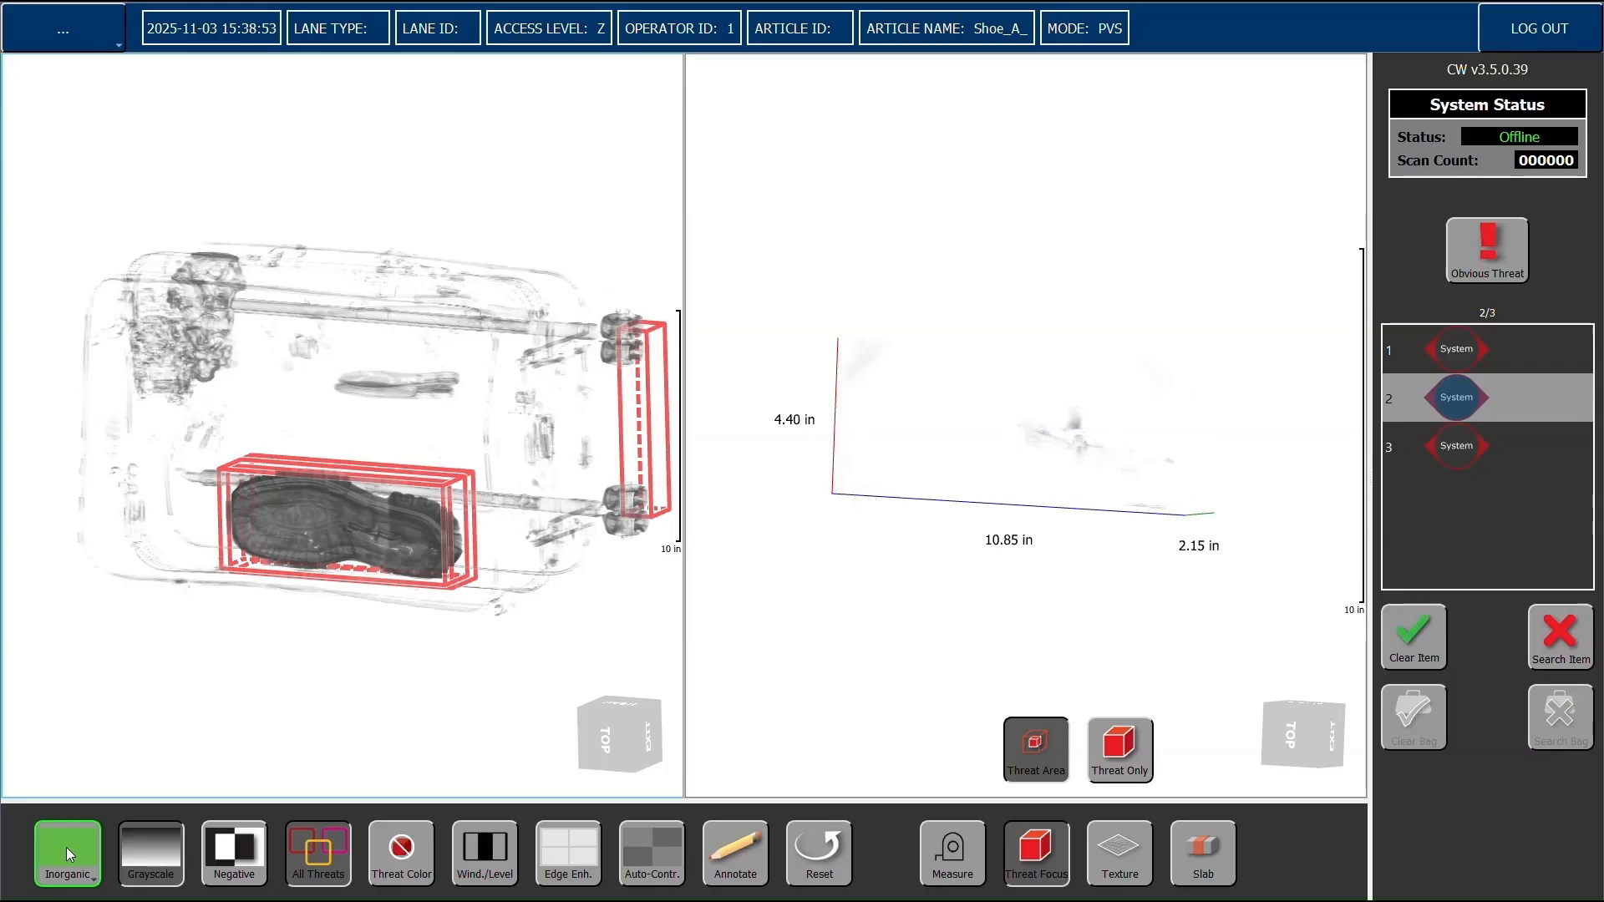
click(67, 847)
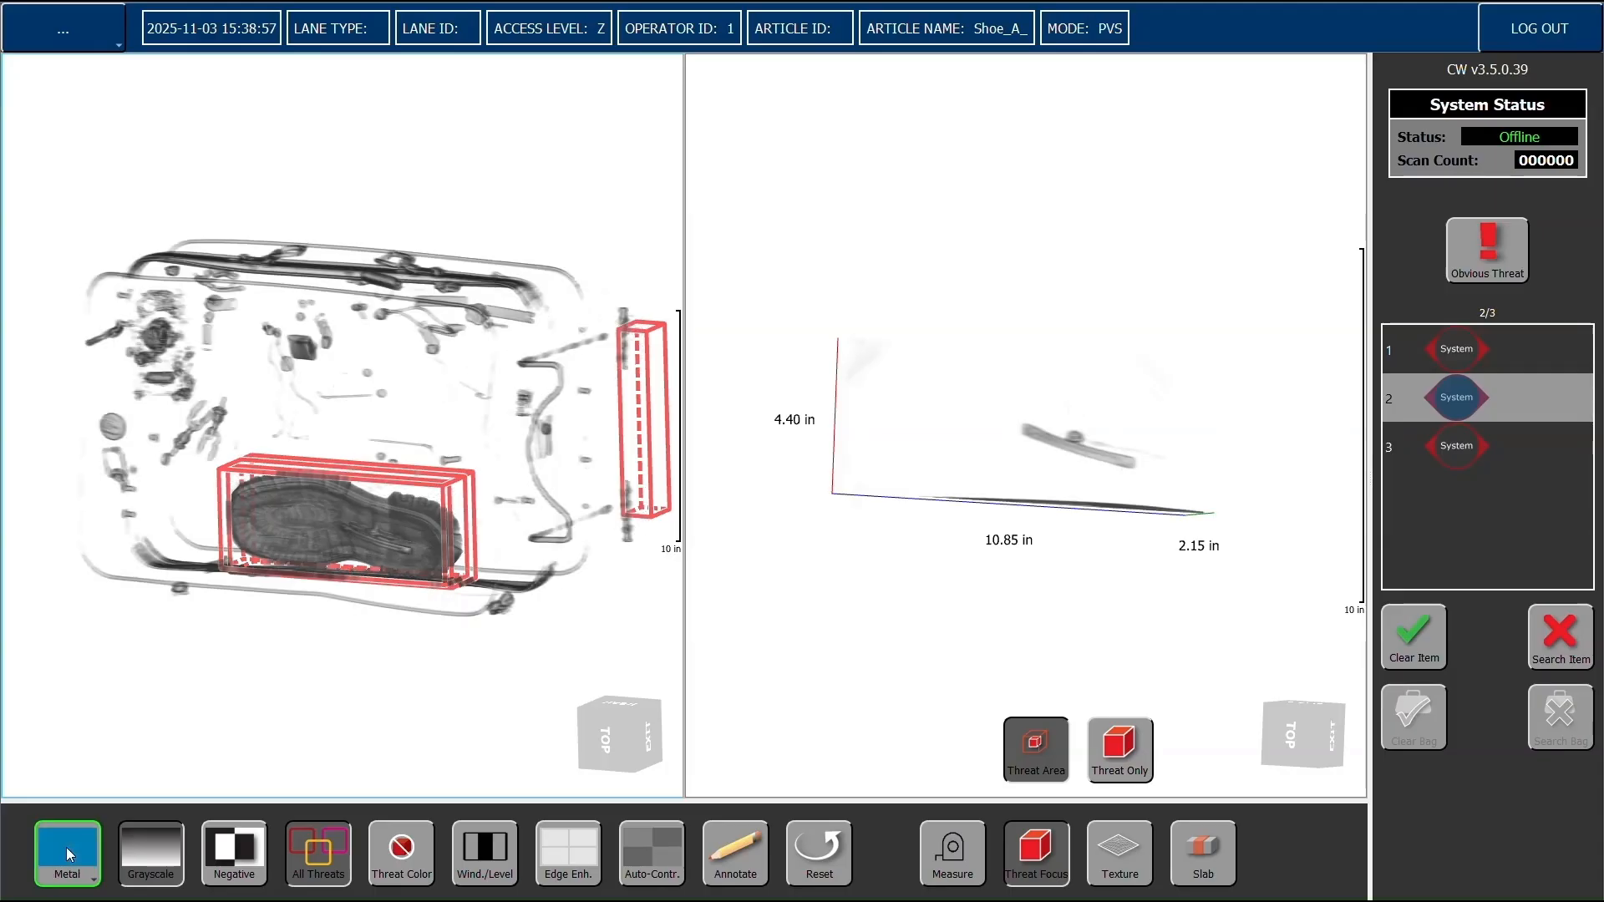
click(67, 847)
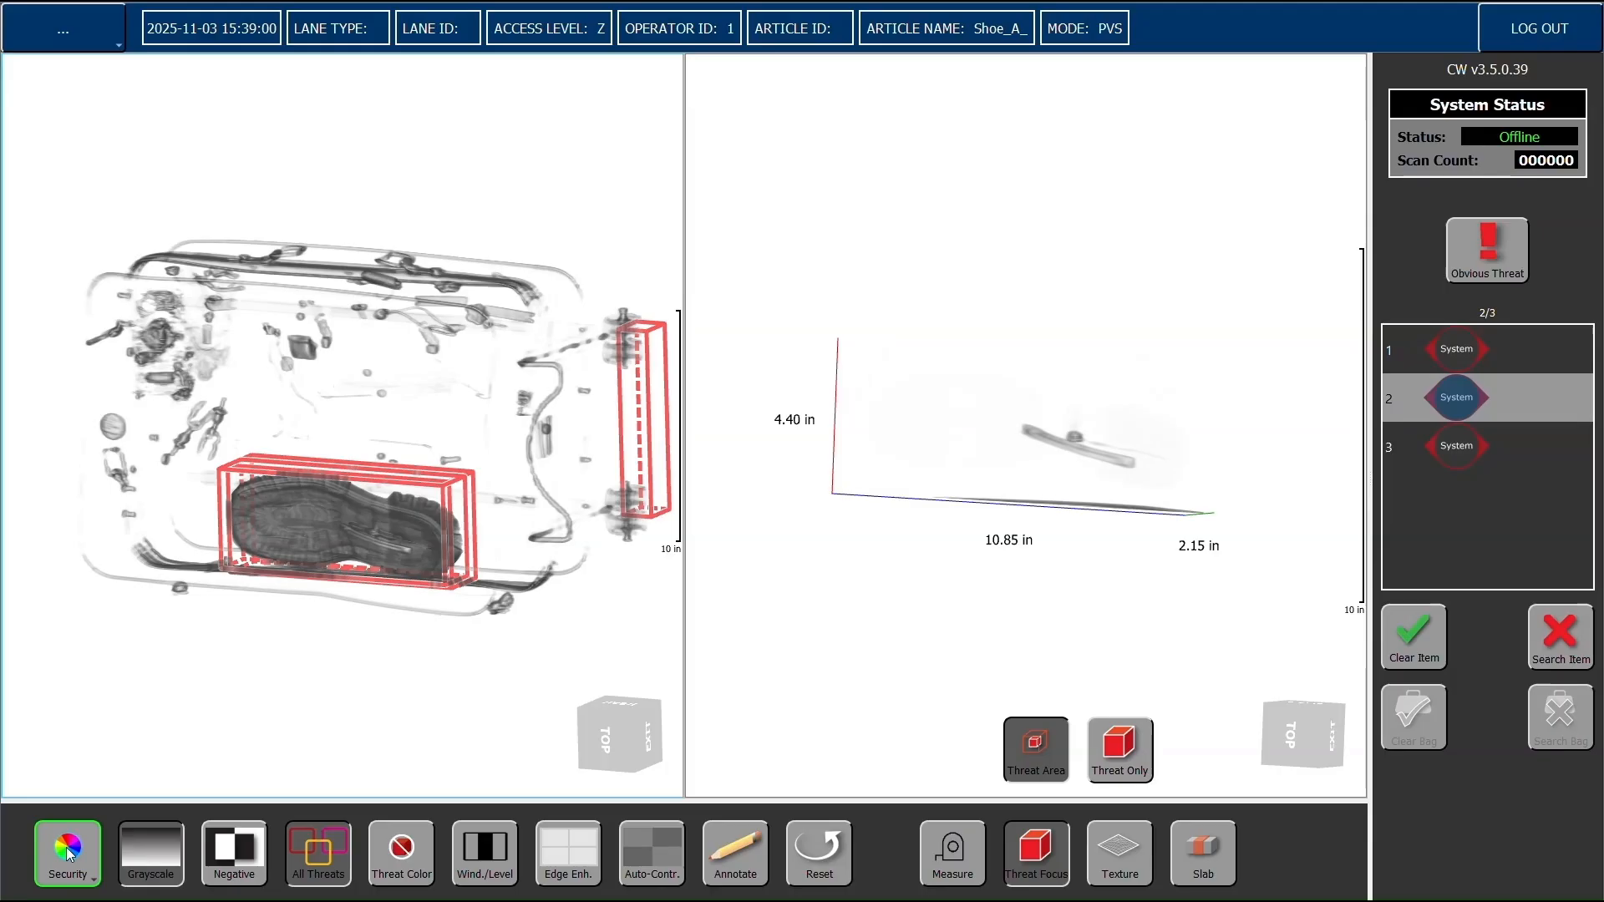
click(68, 849)
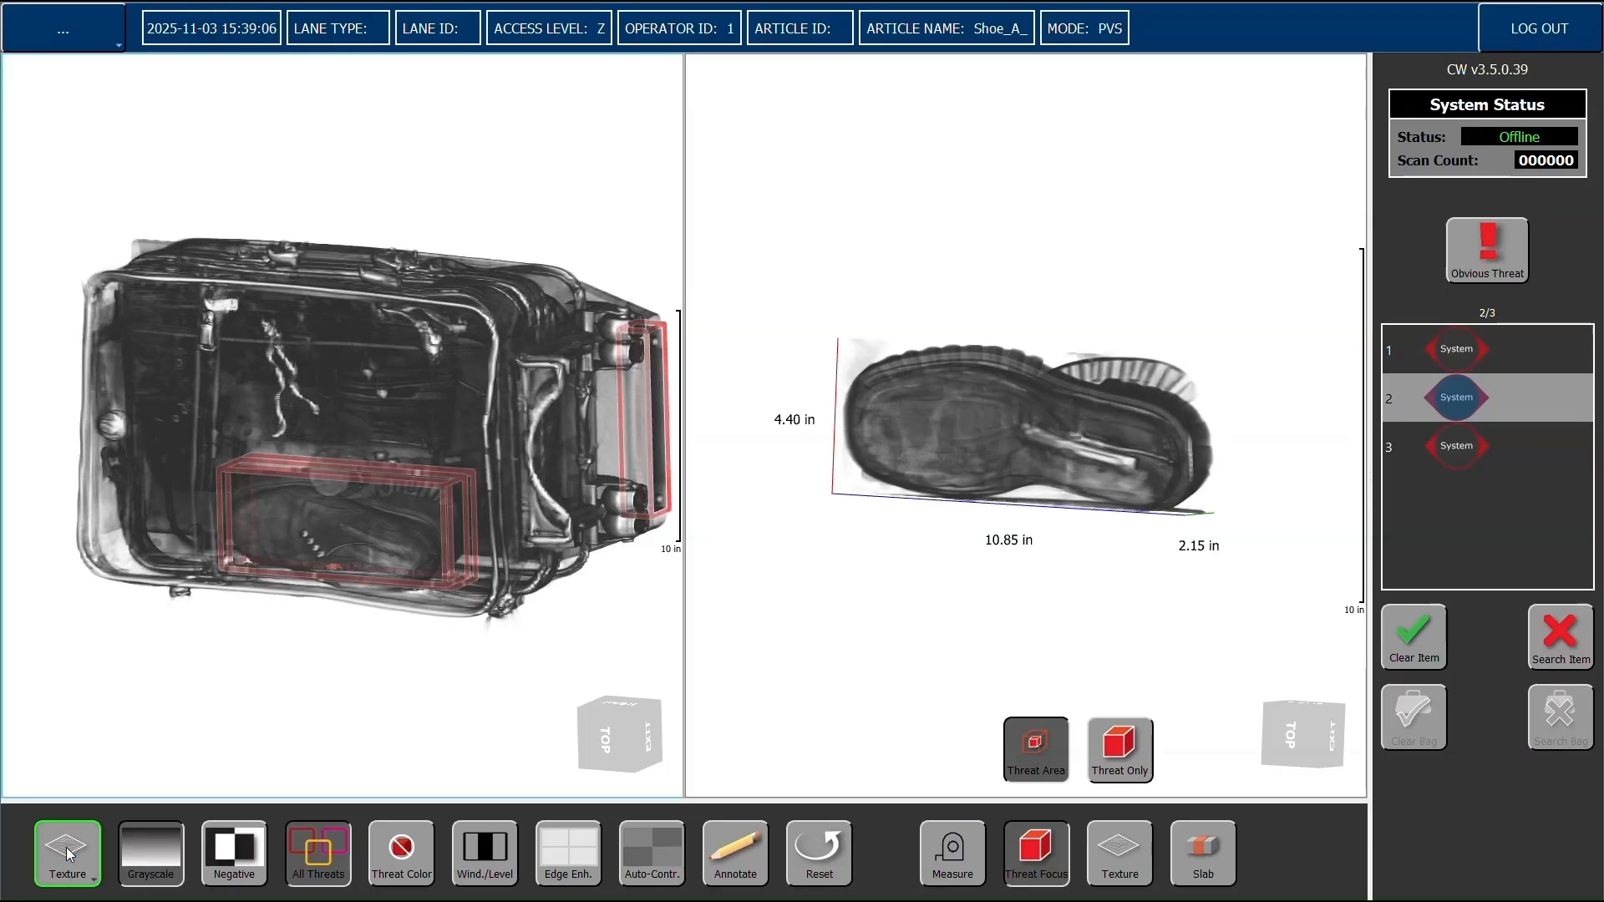
click(68, 849)
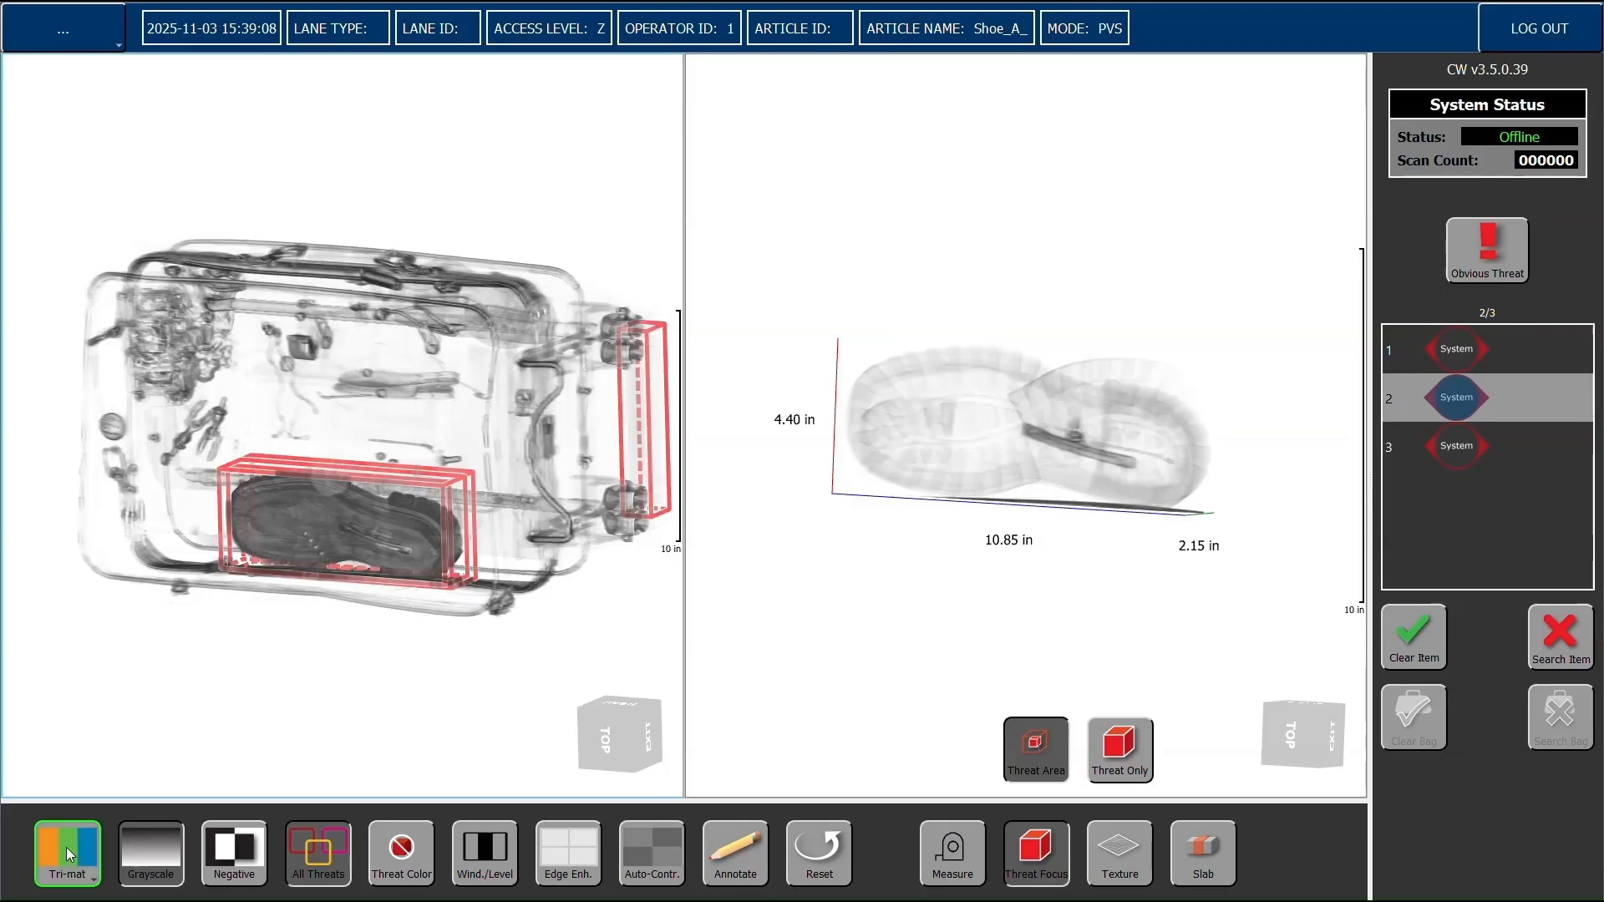
click(171, 867)
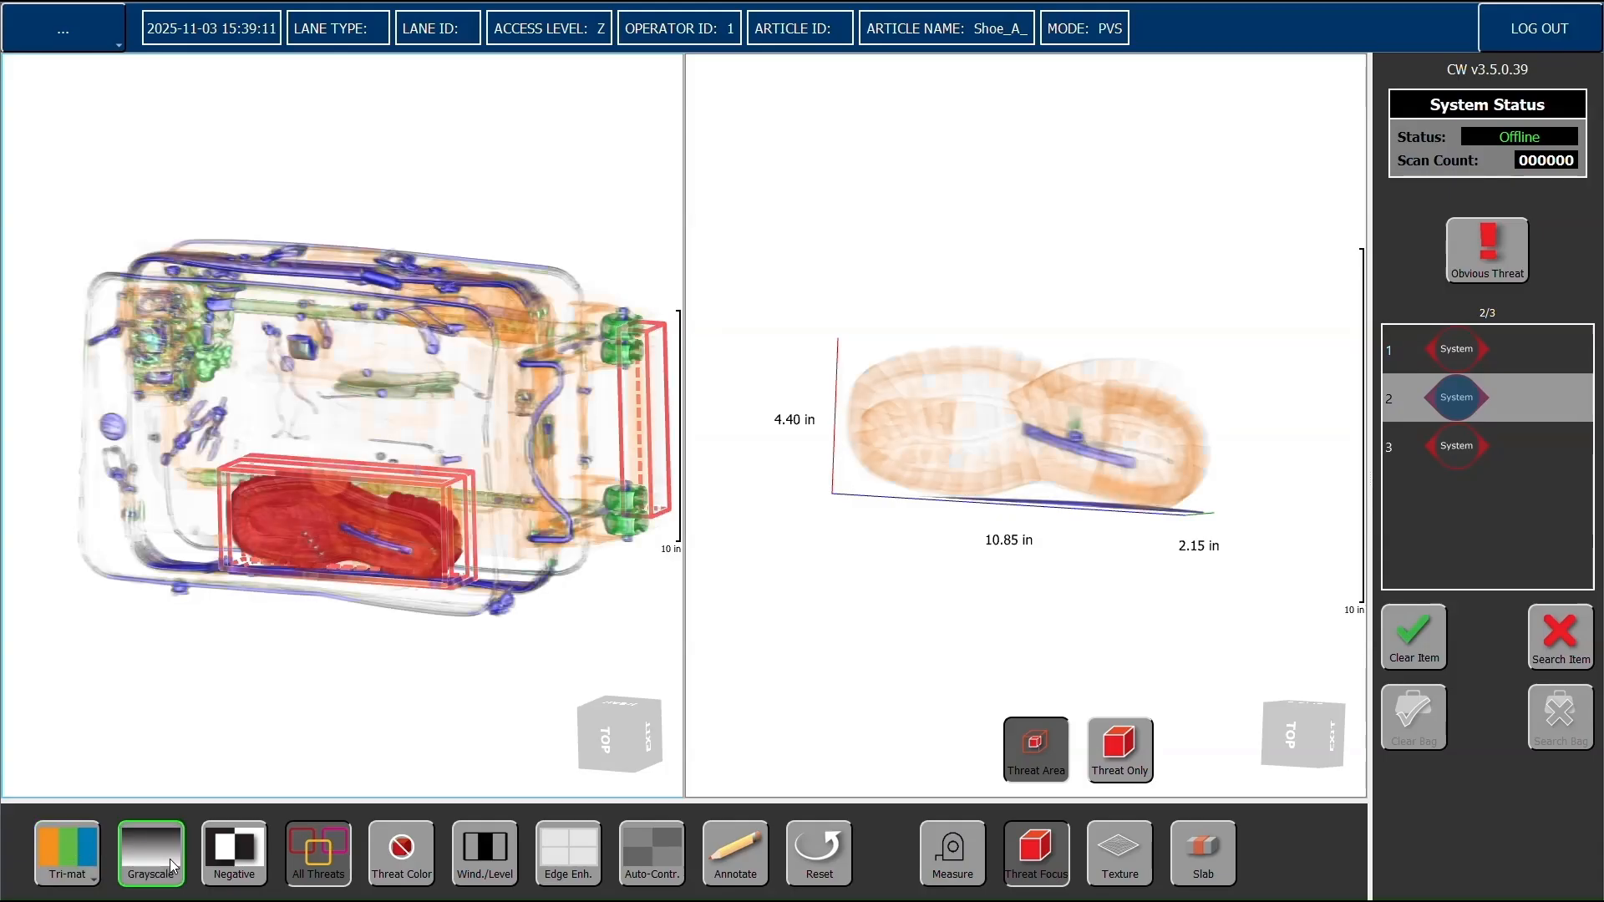
Switch the shoe bag to the negative display and view it in the Organic, Inorganic, Metal, Security and Texture modes
click(243, 862)
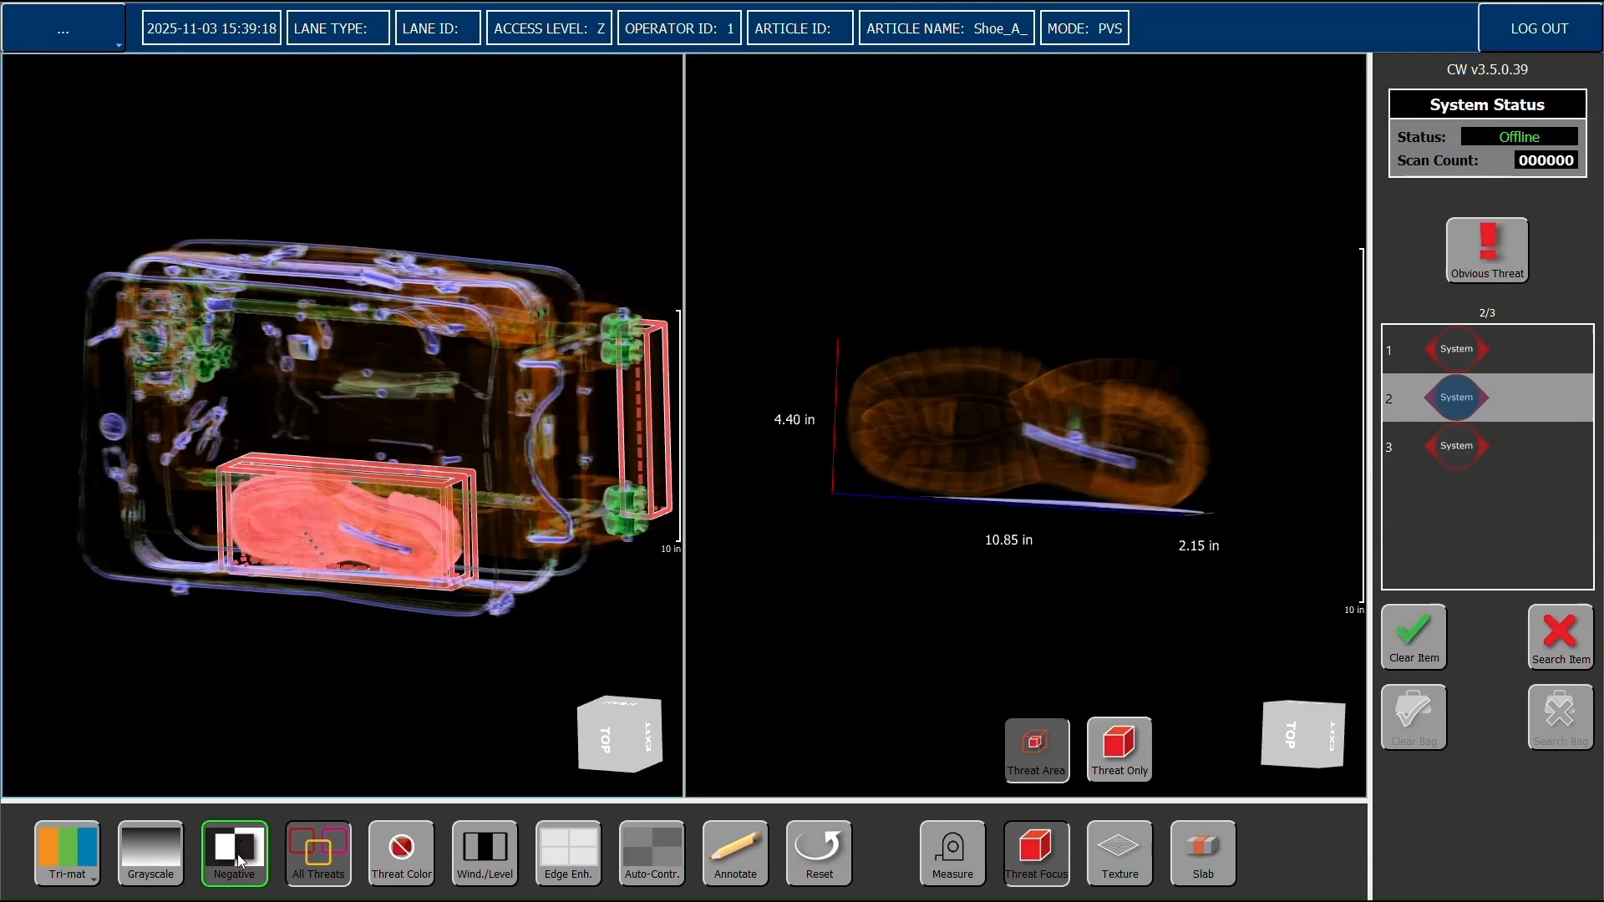
click(47, 853)
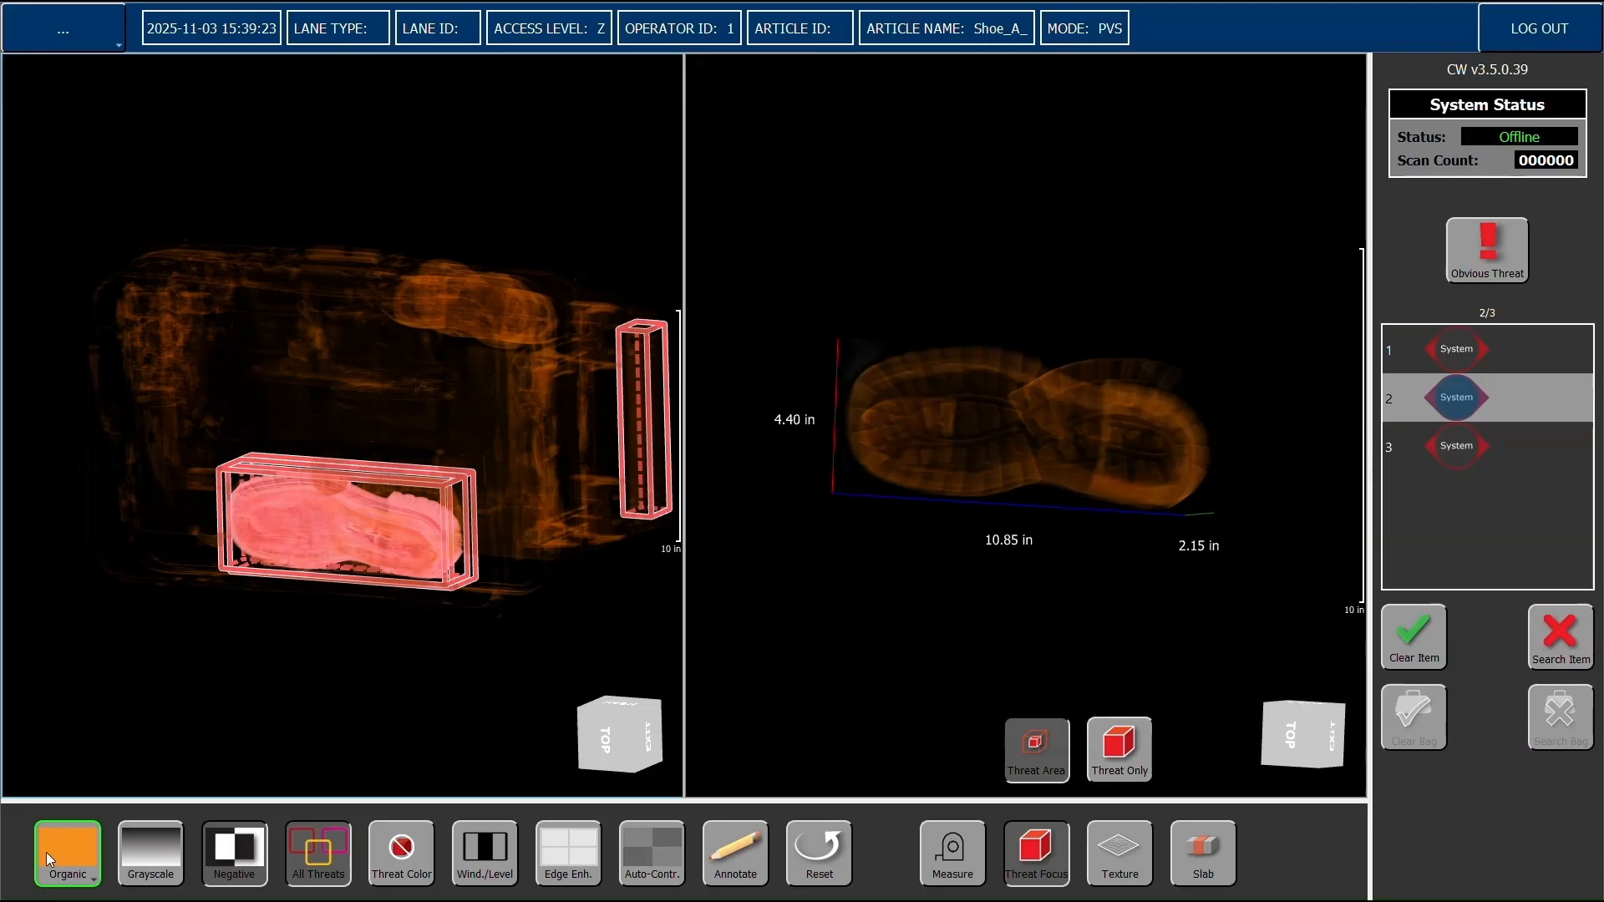
click(47, 852)
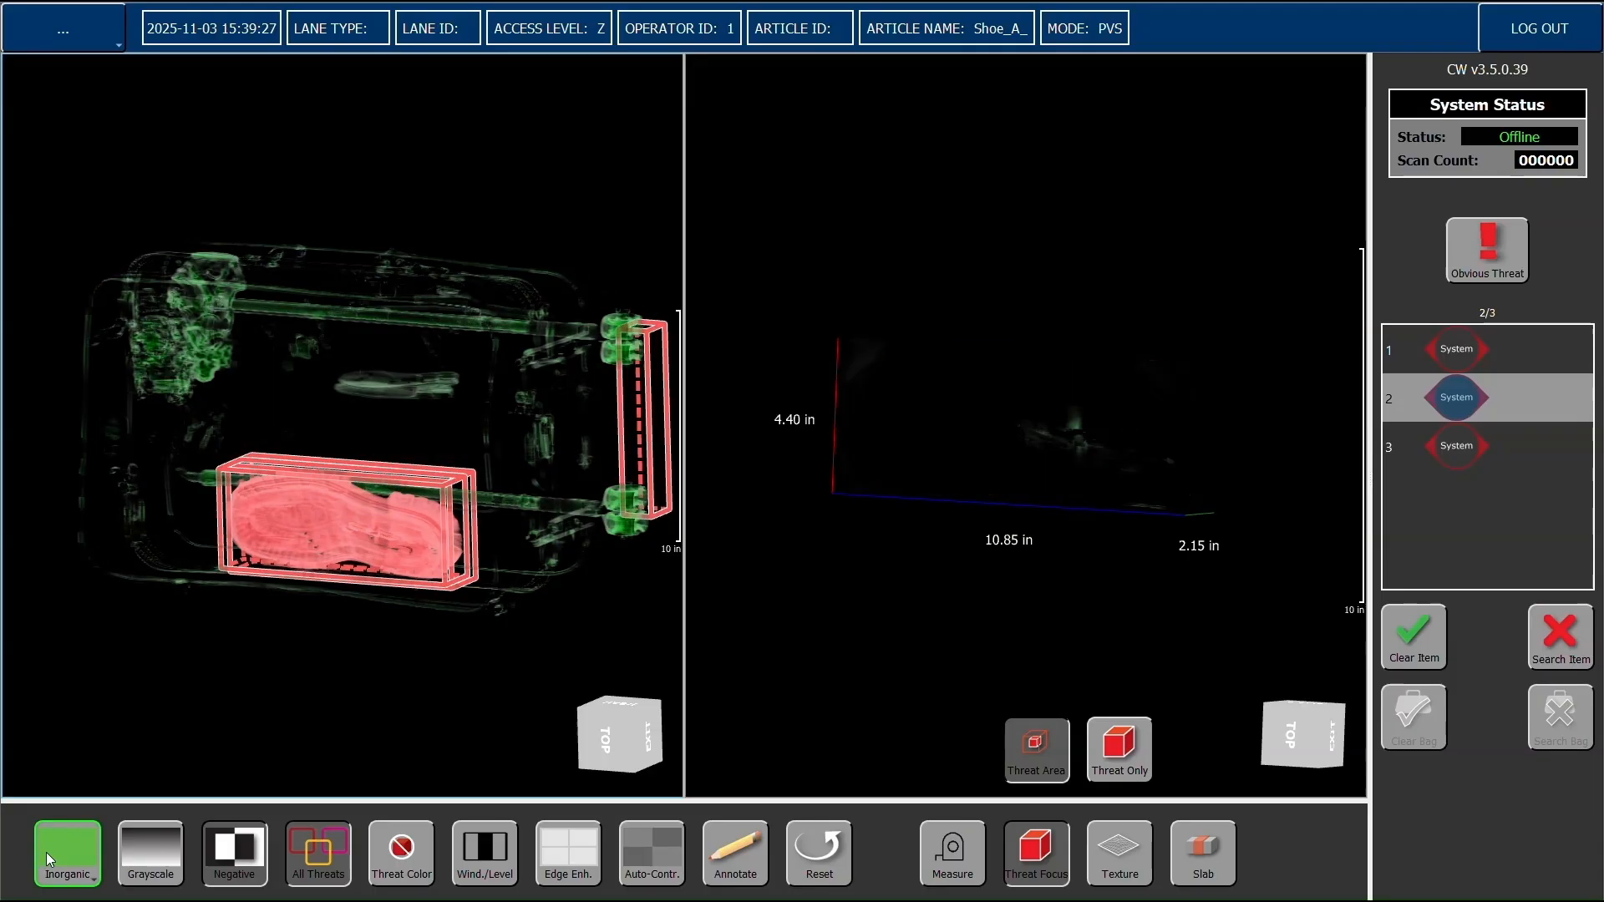
click(46, 852)
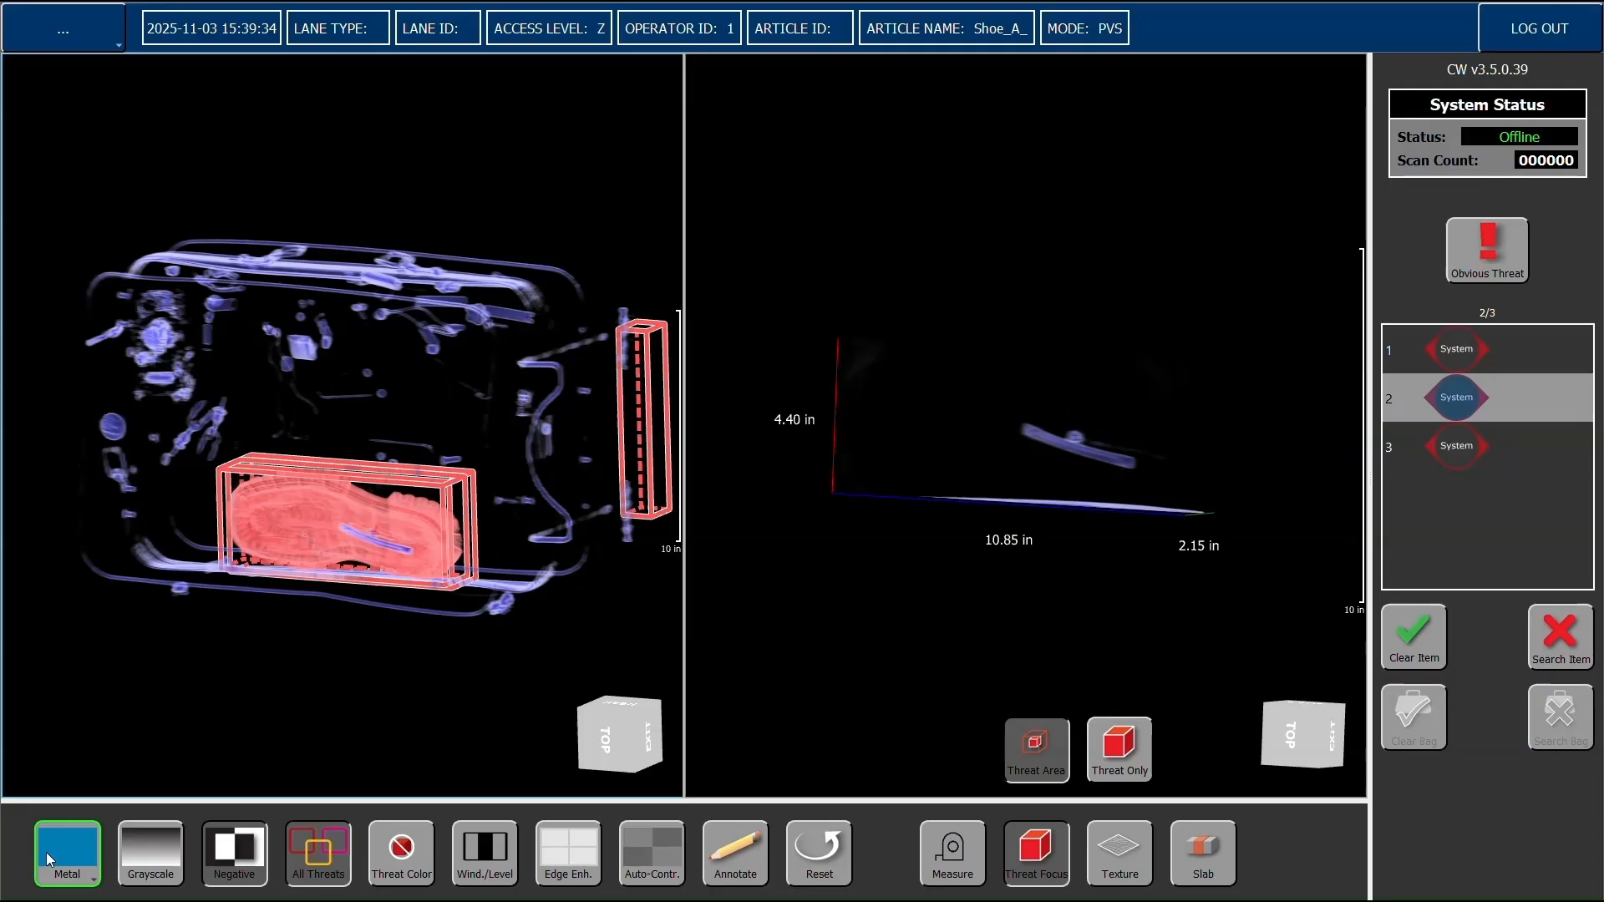
click(47, 852)
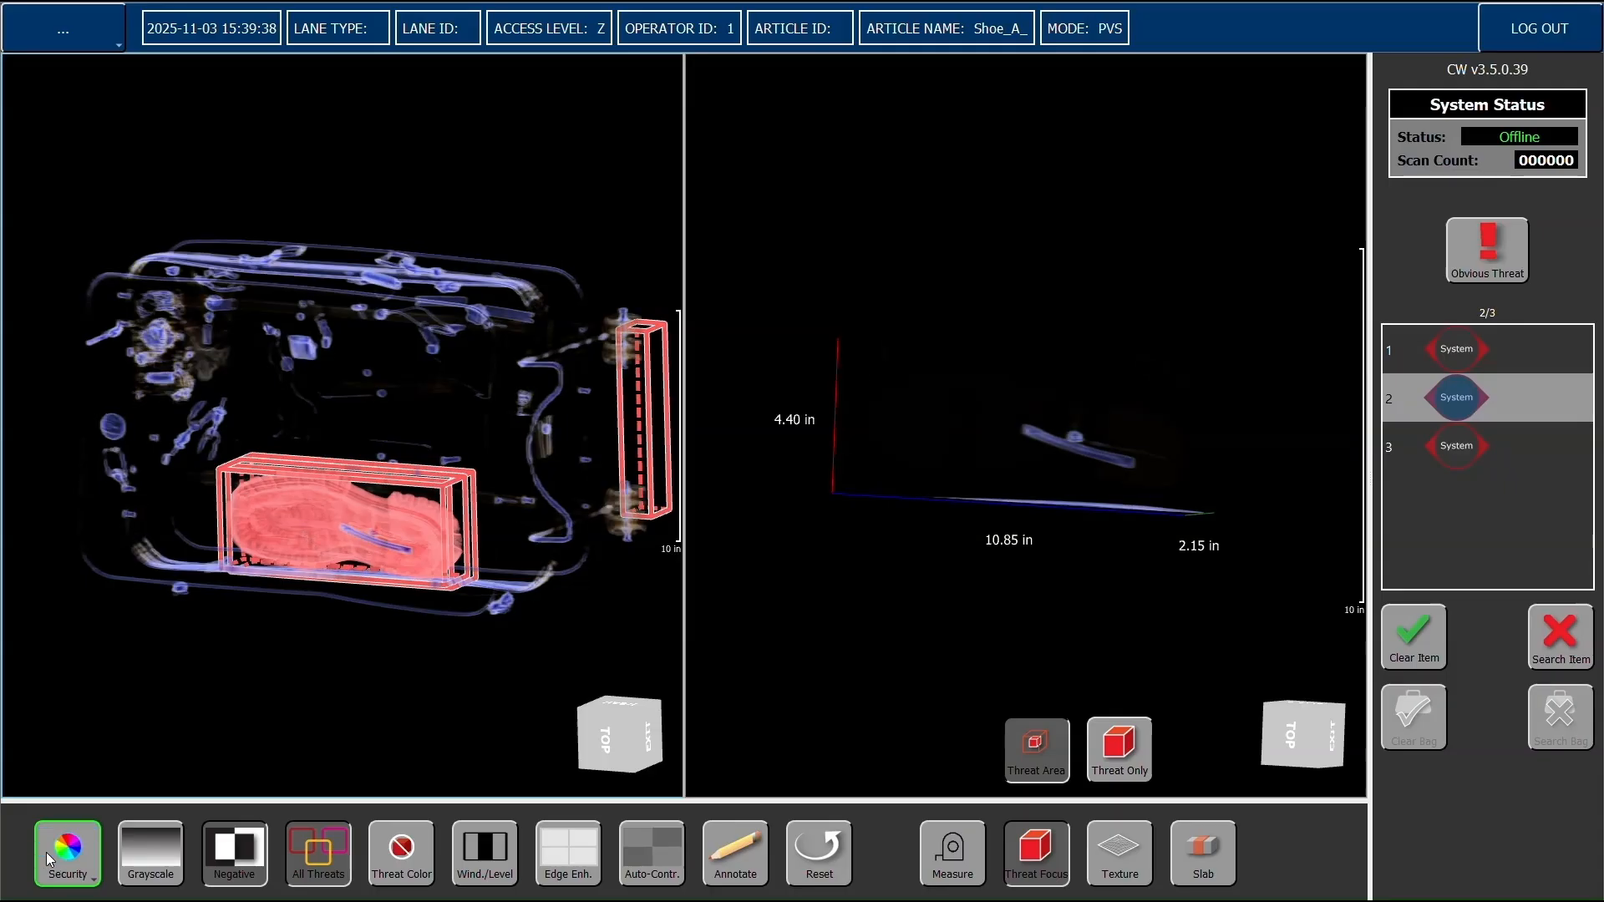
click(47, 853)
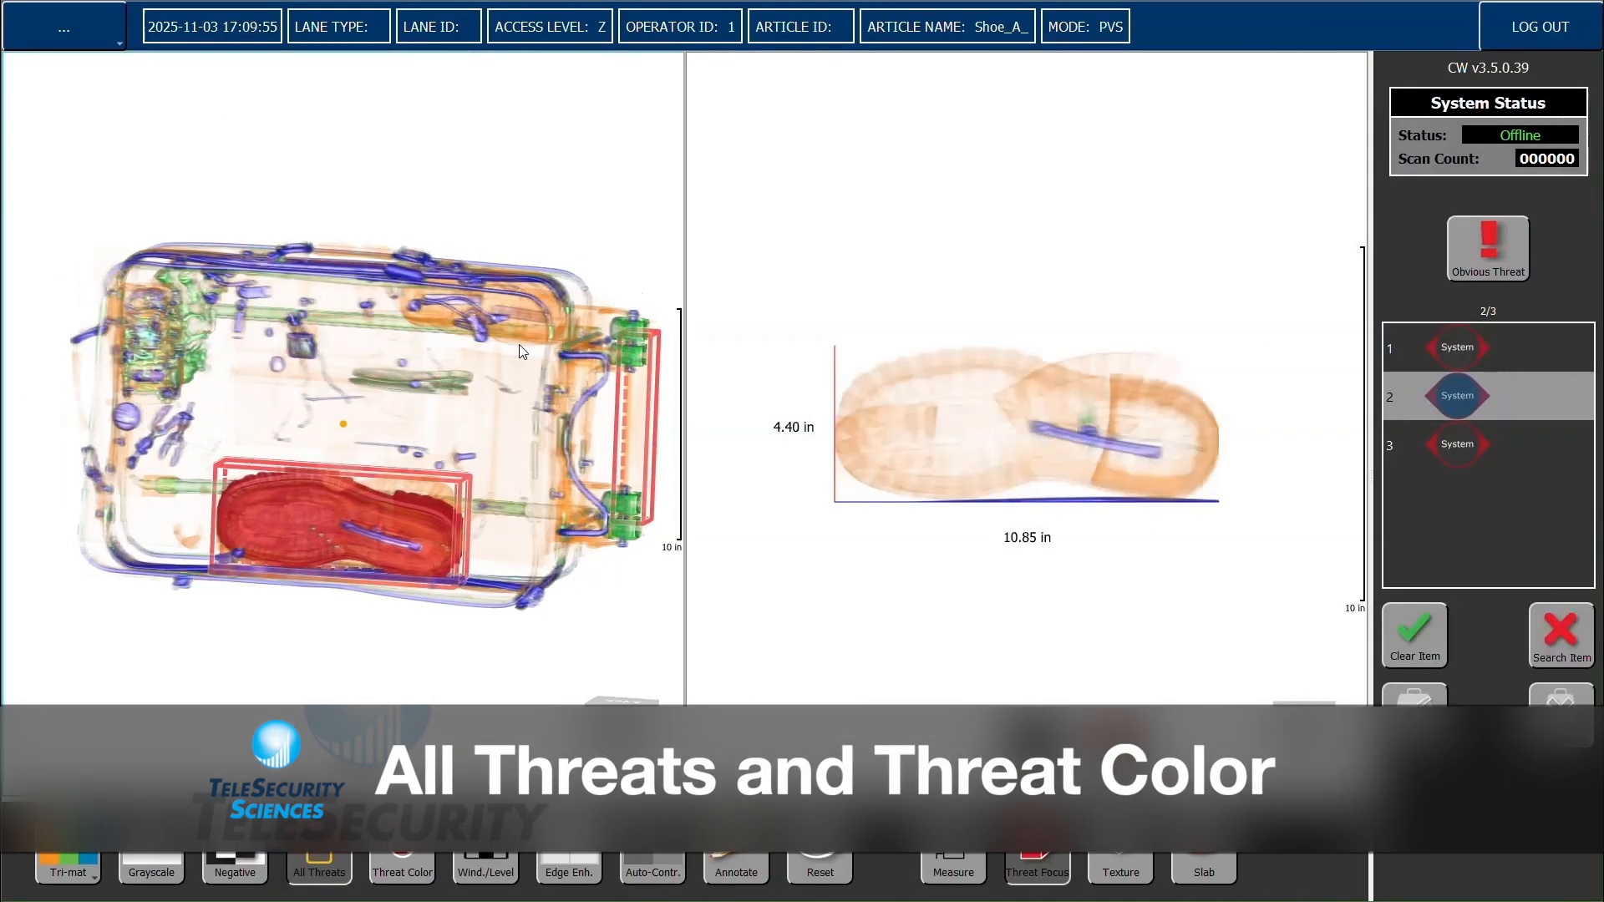
View the suitcase and shoes at an angle, and switch All Threats off and on to compare the selected threat's box with all boxes
drag(519, 344, 473, 359)
drag(1286, 311, 1137, 393)
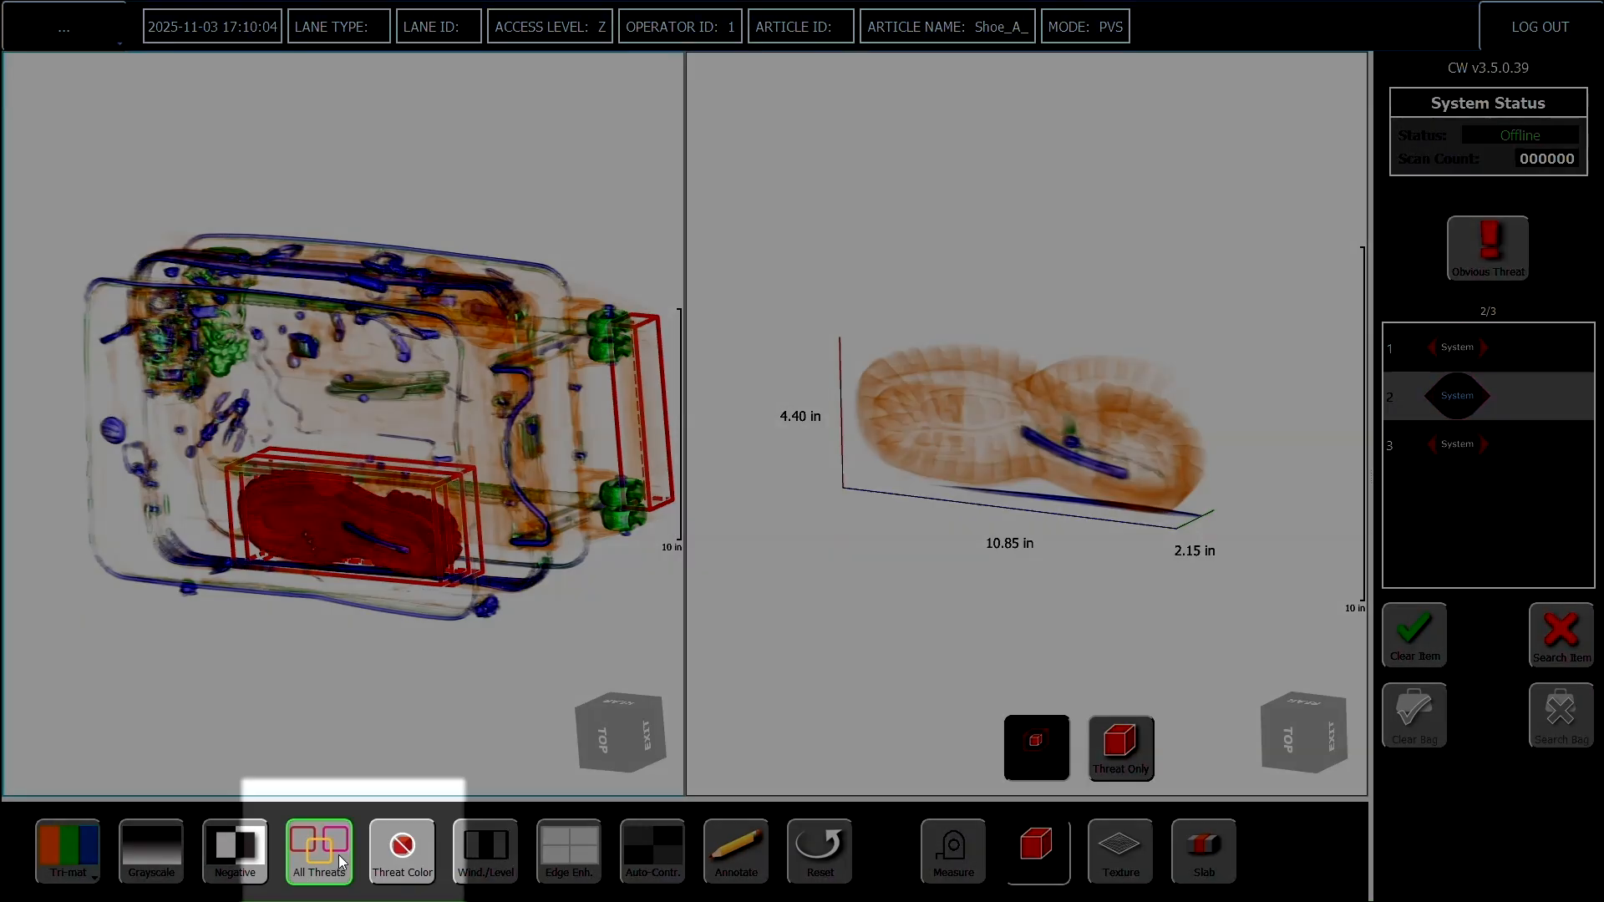
click(340, 861)
click(340, 862)
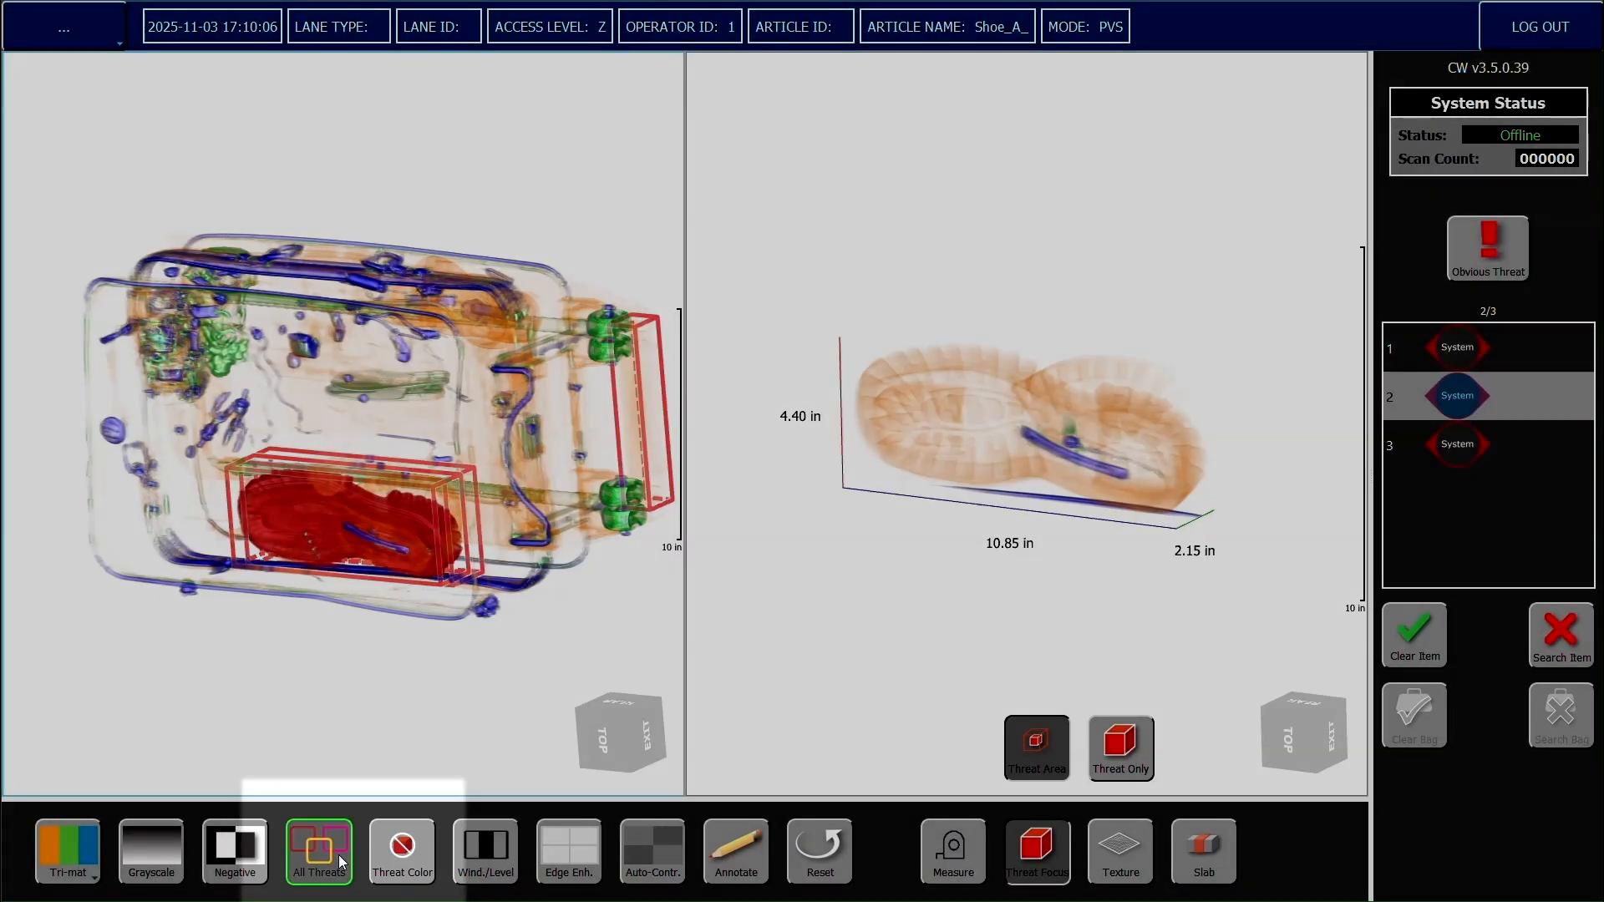
click(340, 861)
click(340, 862)
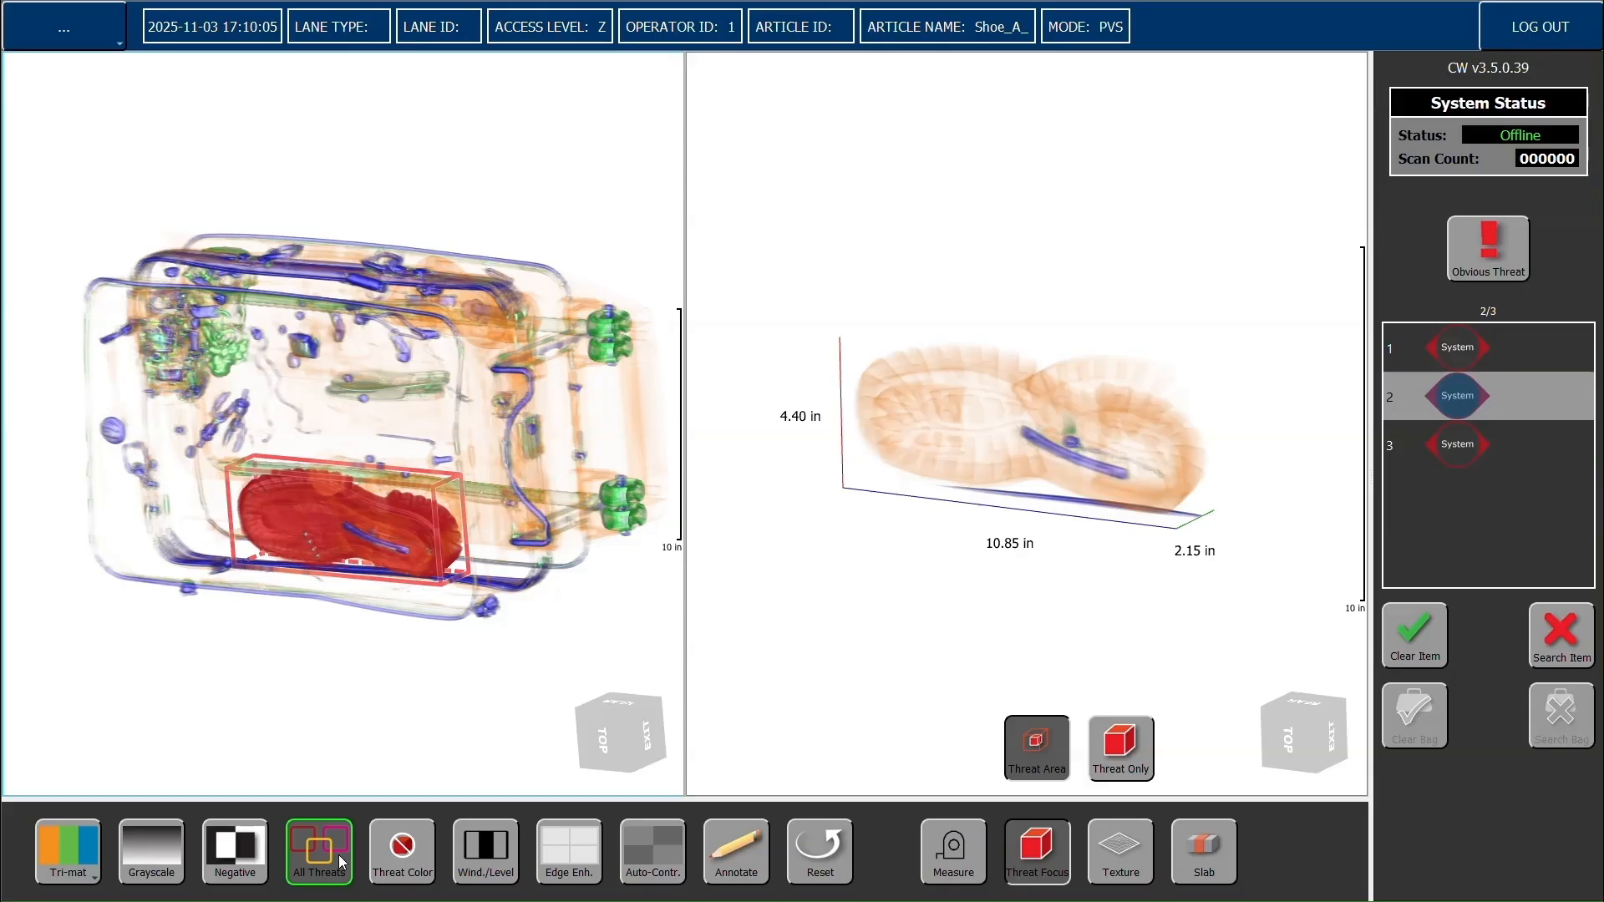
click(340, 861)
click(340, 861)
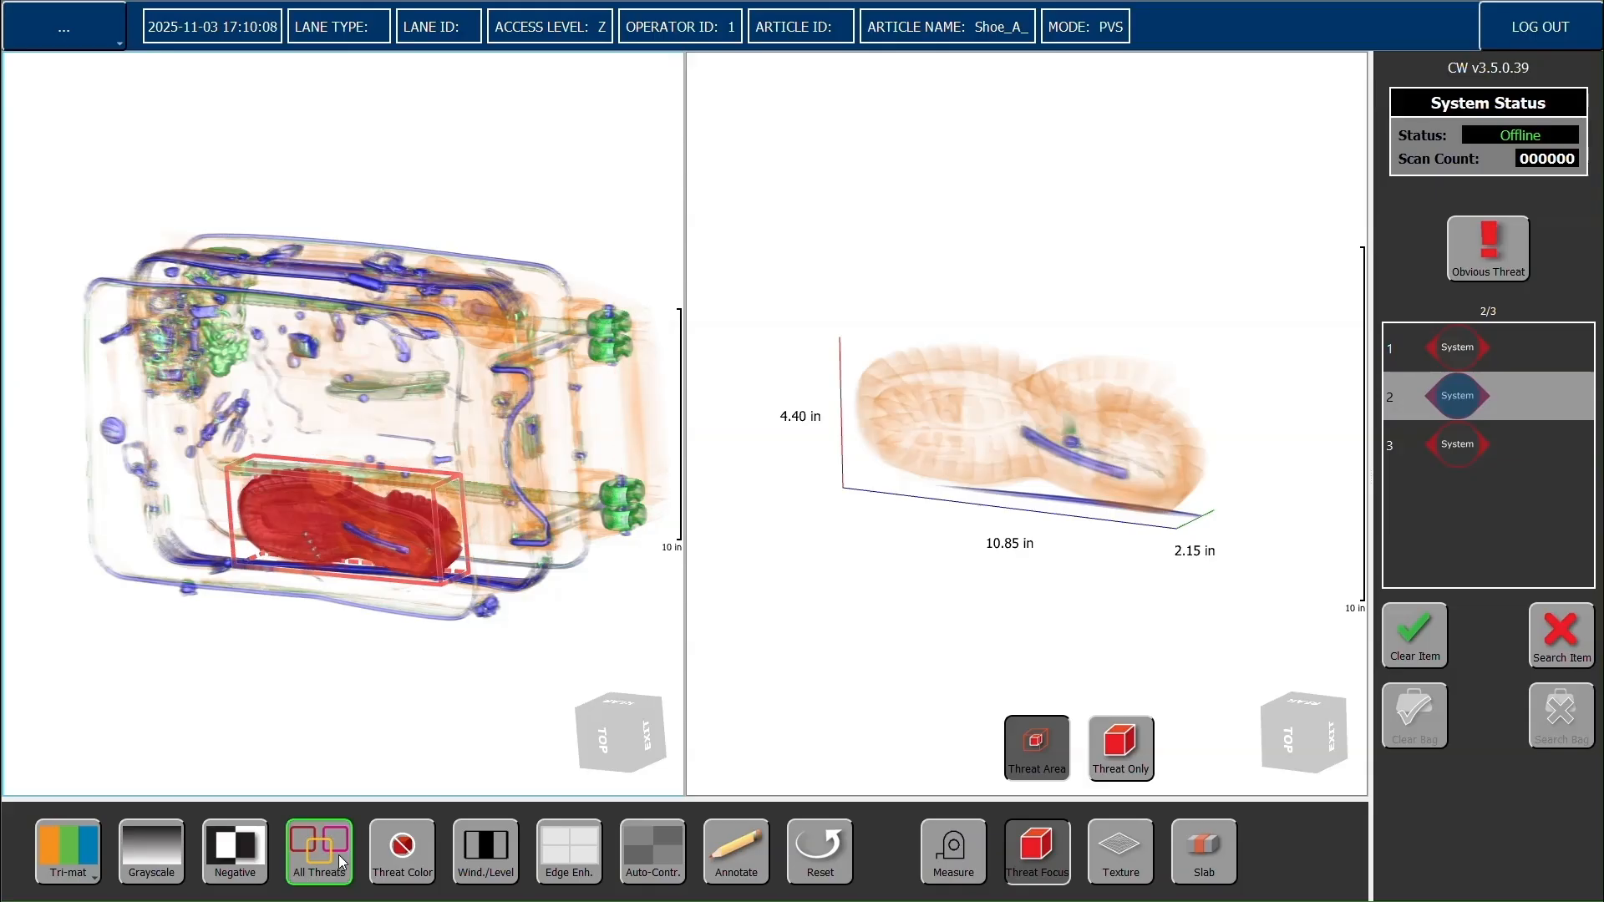
click(340, 861)
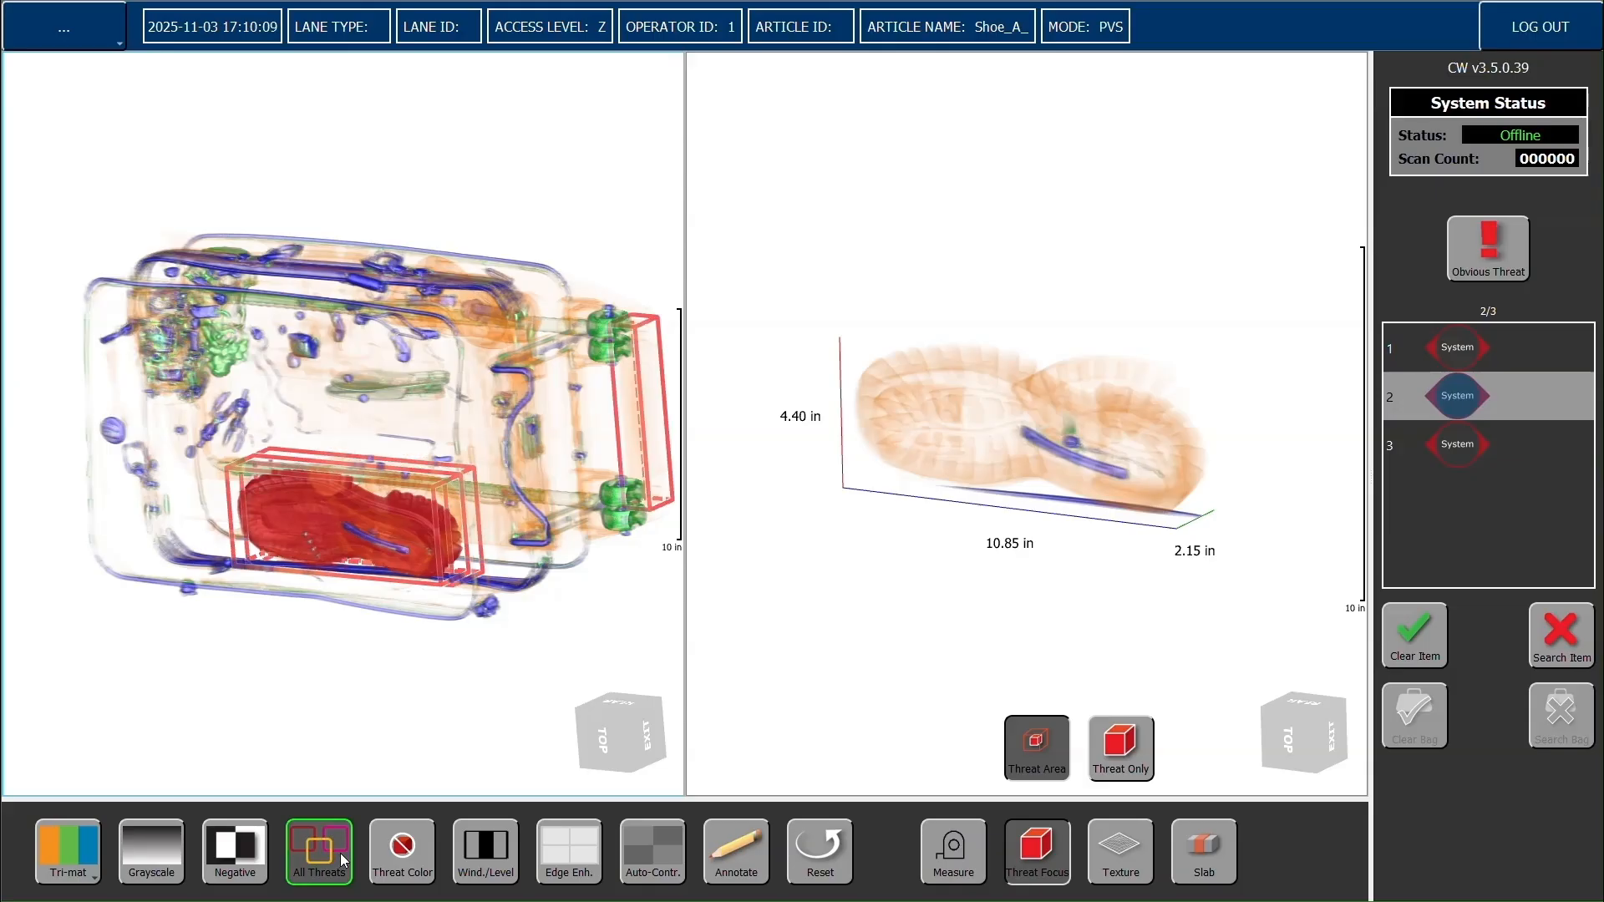
Switch the red threat colour on the shoes in the suitcase off and on to compare both displays
click(404, 849)
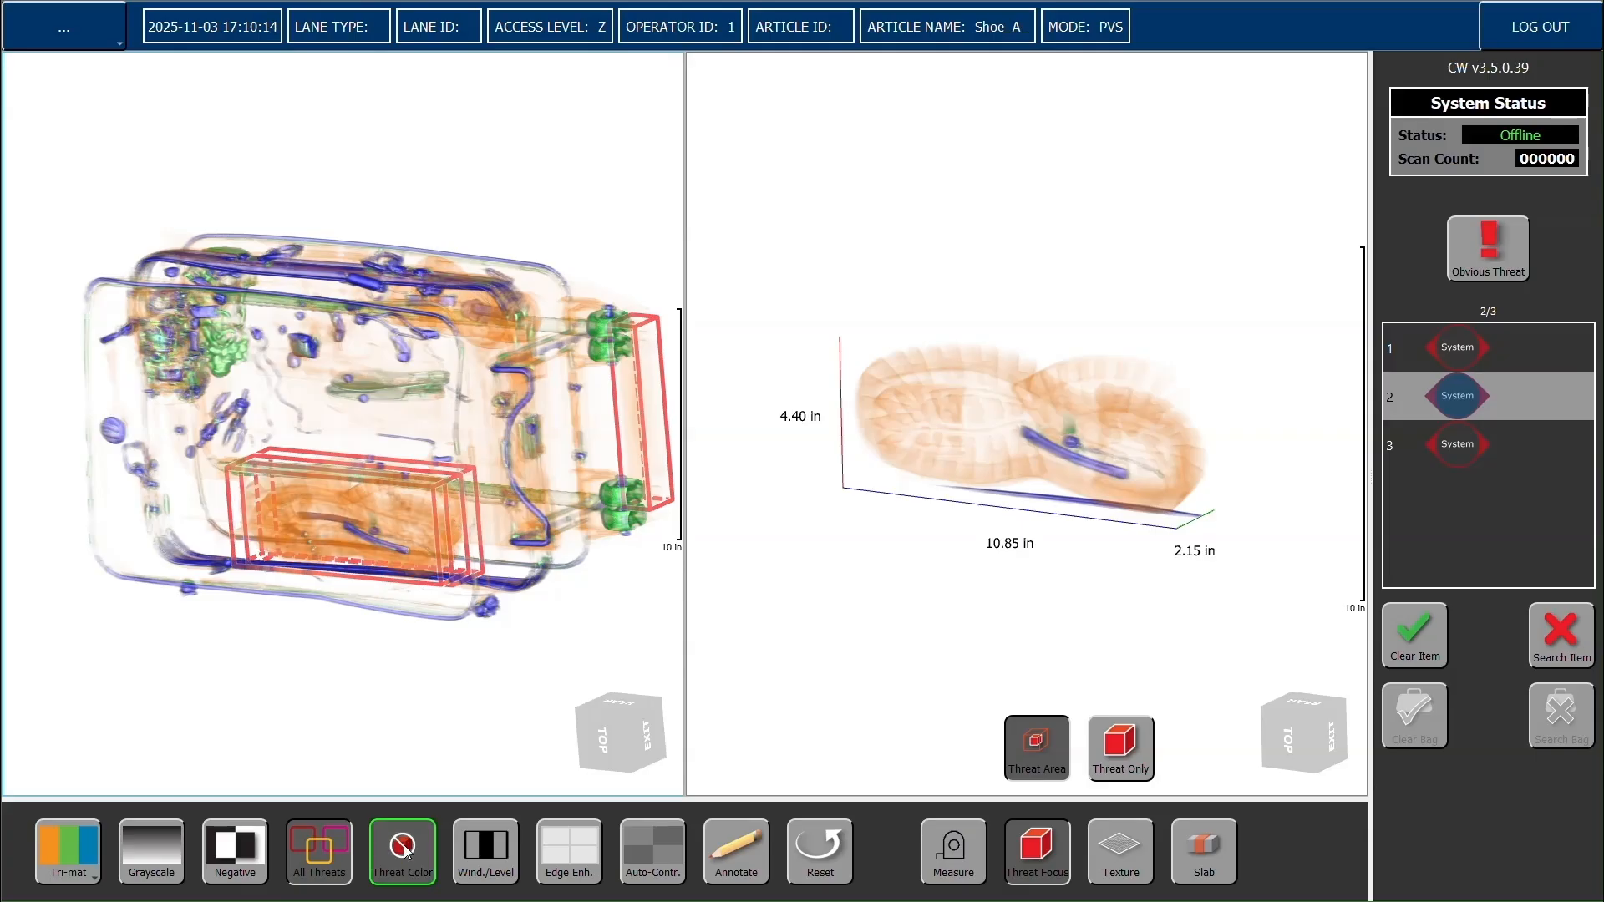
click(404, 852)
click(404, 851)
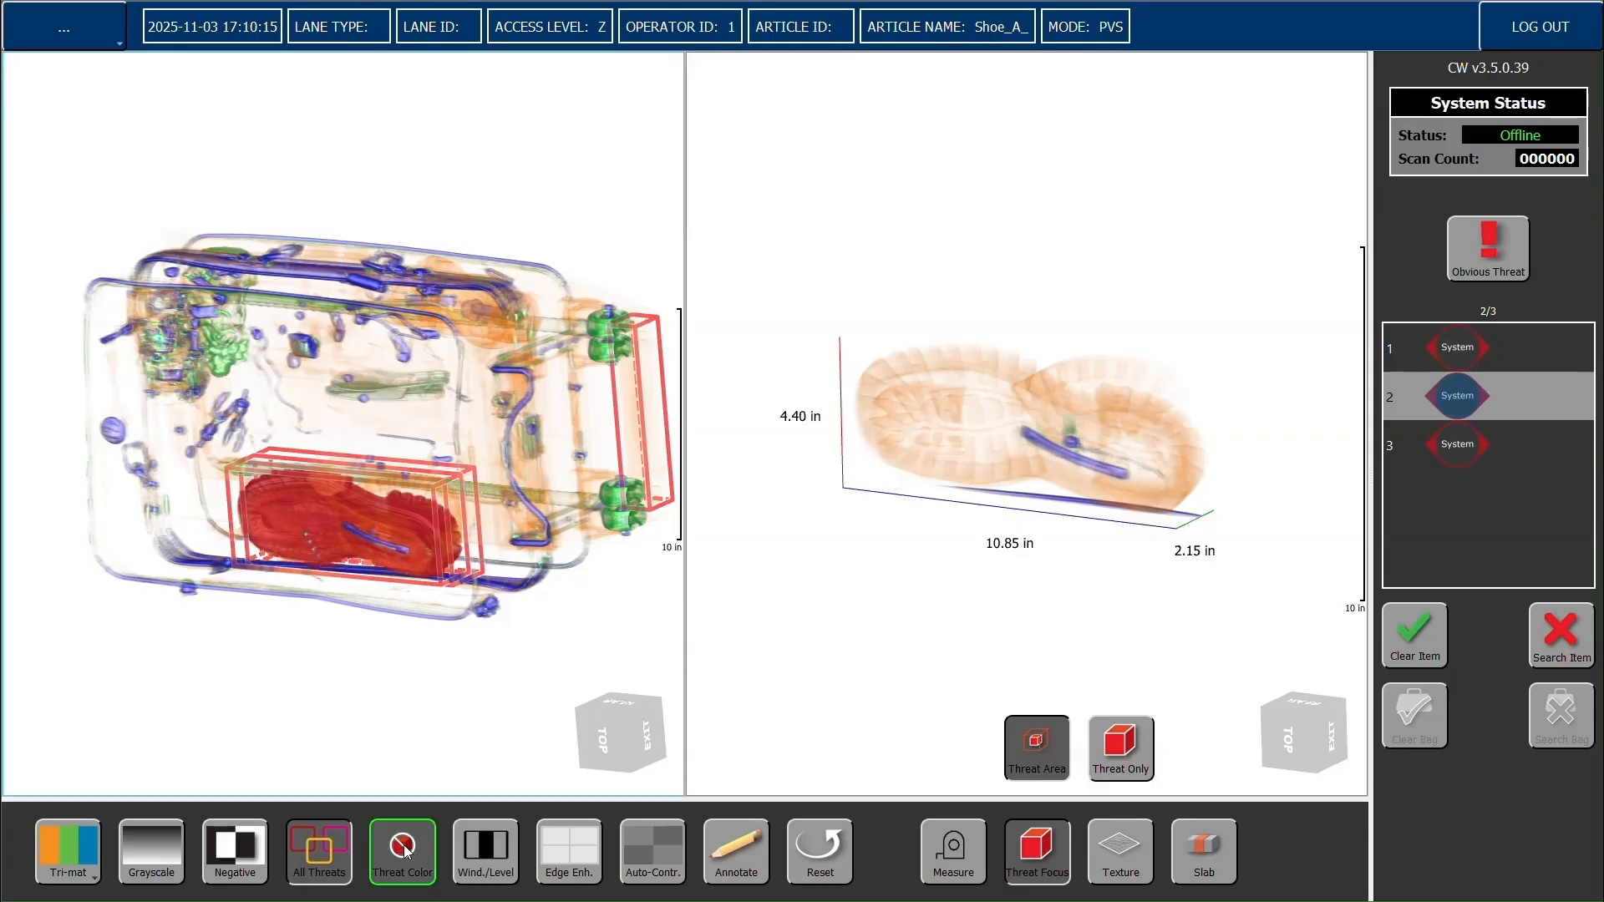
click(405, 851)
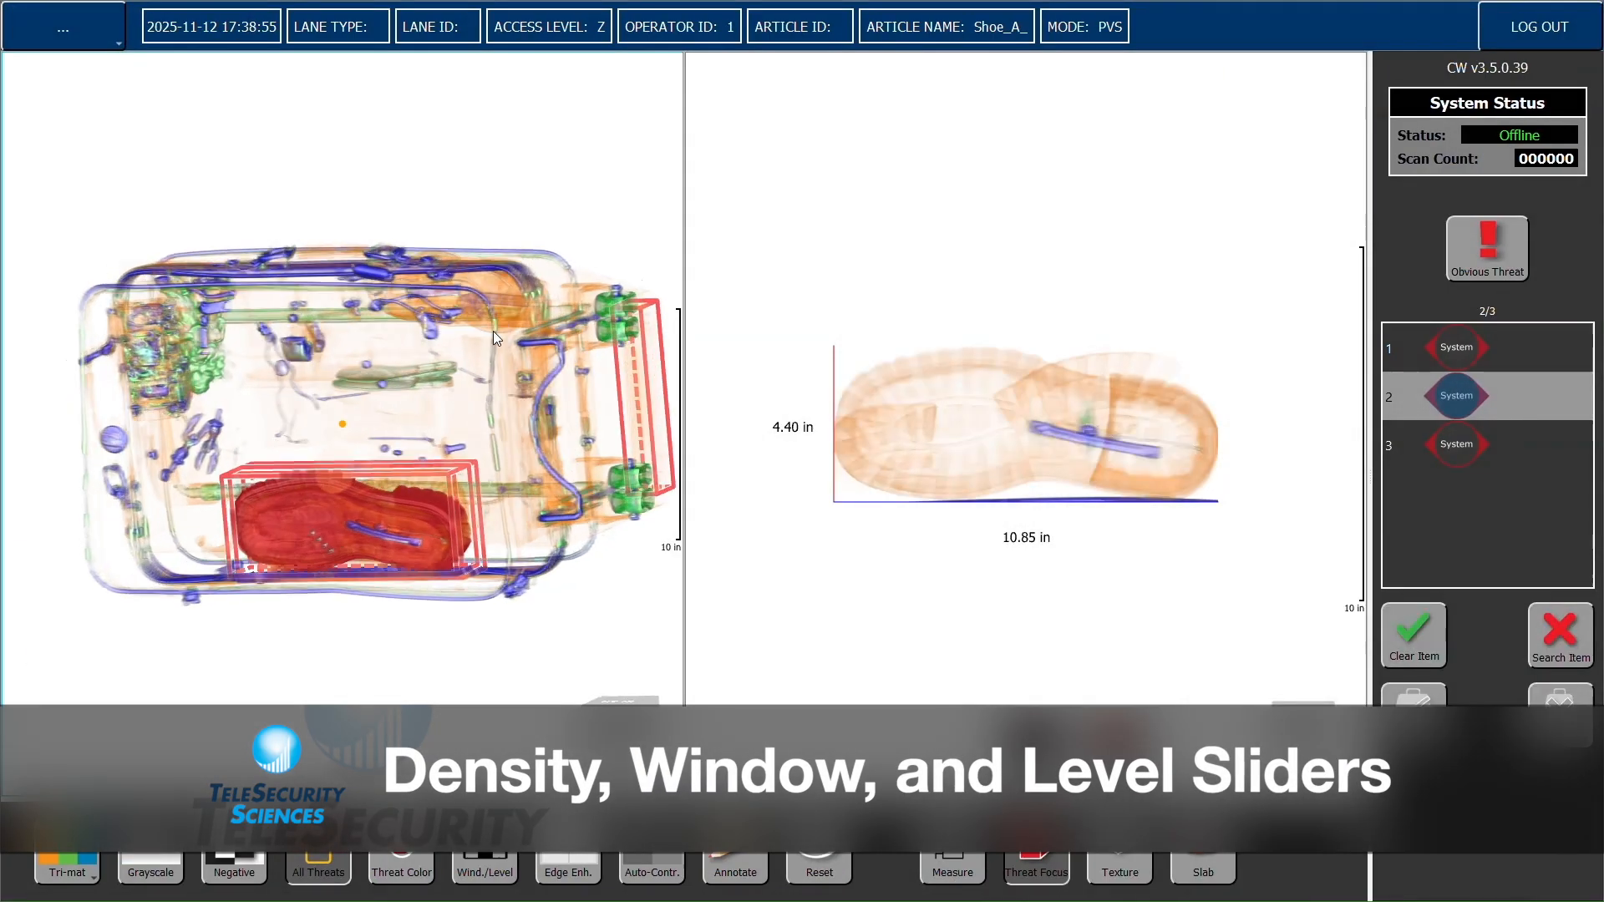
Show the Density, Window and Level sliders, lower Density to its minimum and restore its default, and try the Window and Level sliders
drag(493, 331, 518, 357)
drag(1264, 362, 1078, 443)
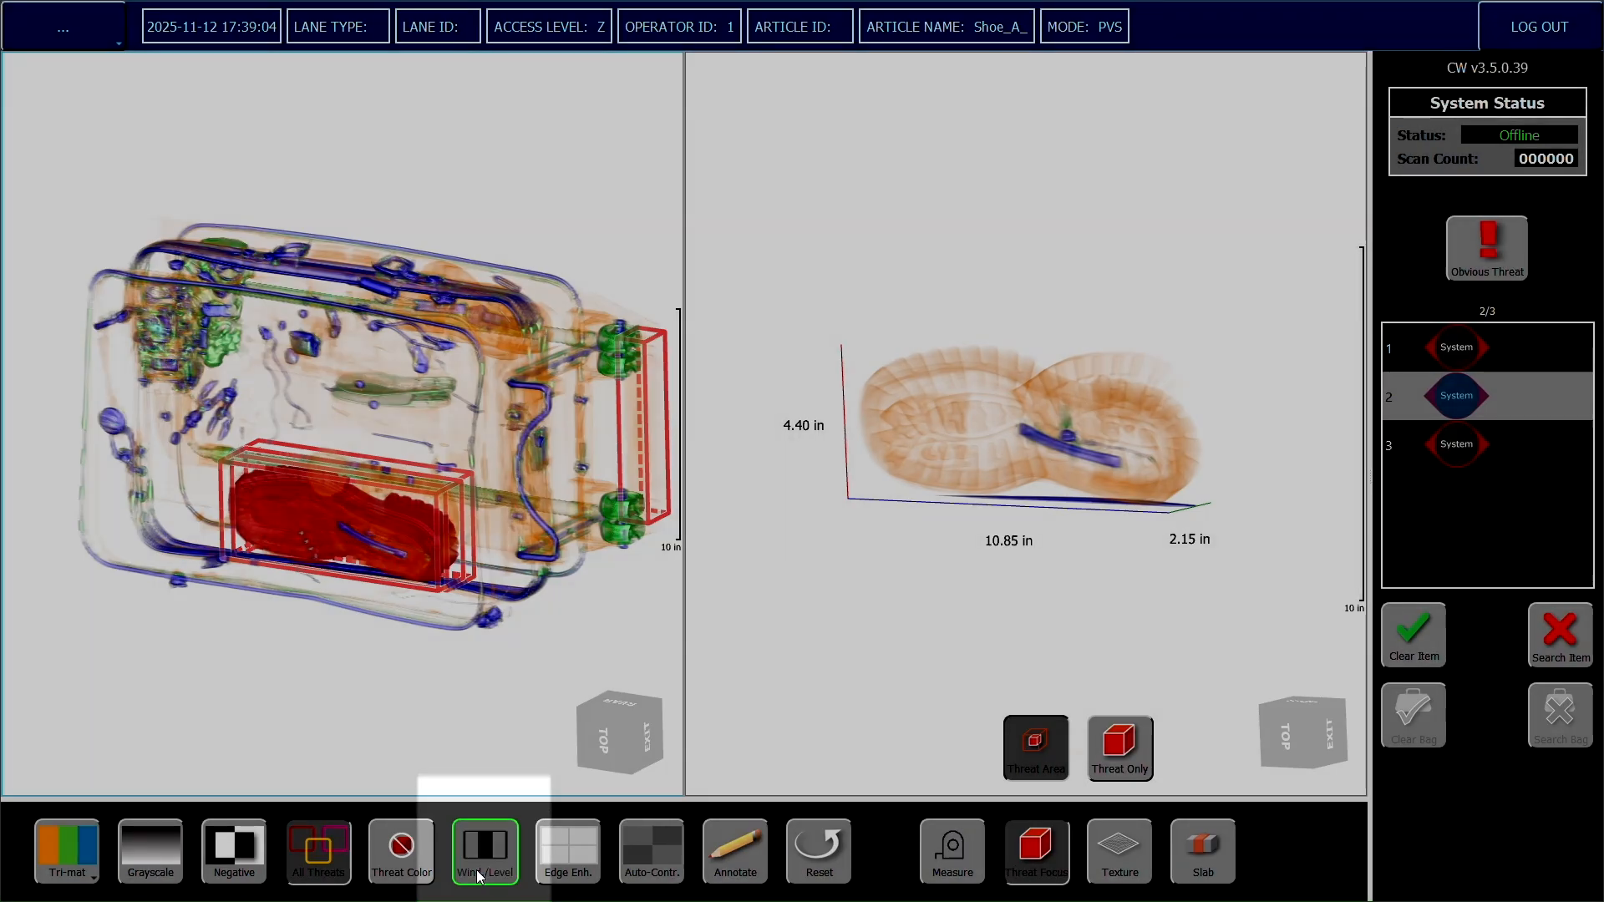
click(478, 869)
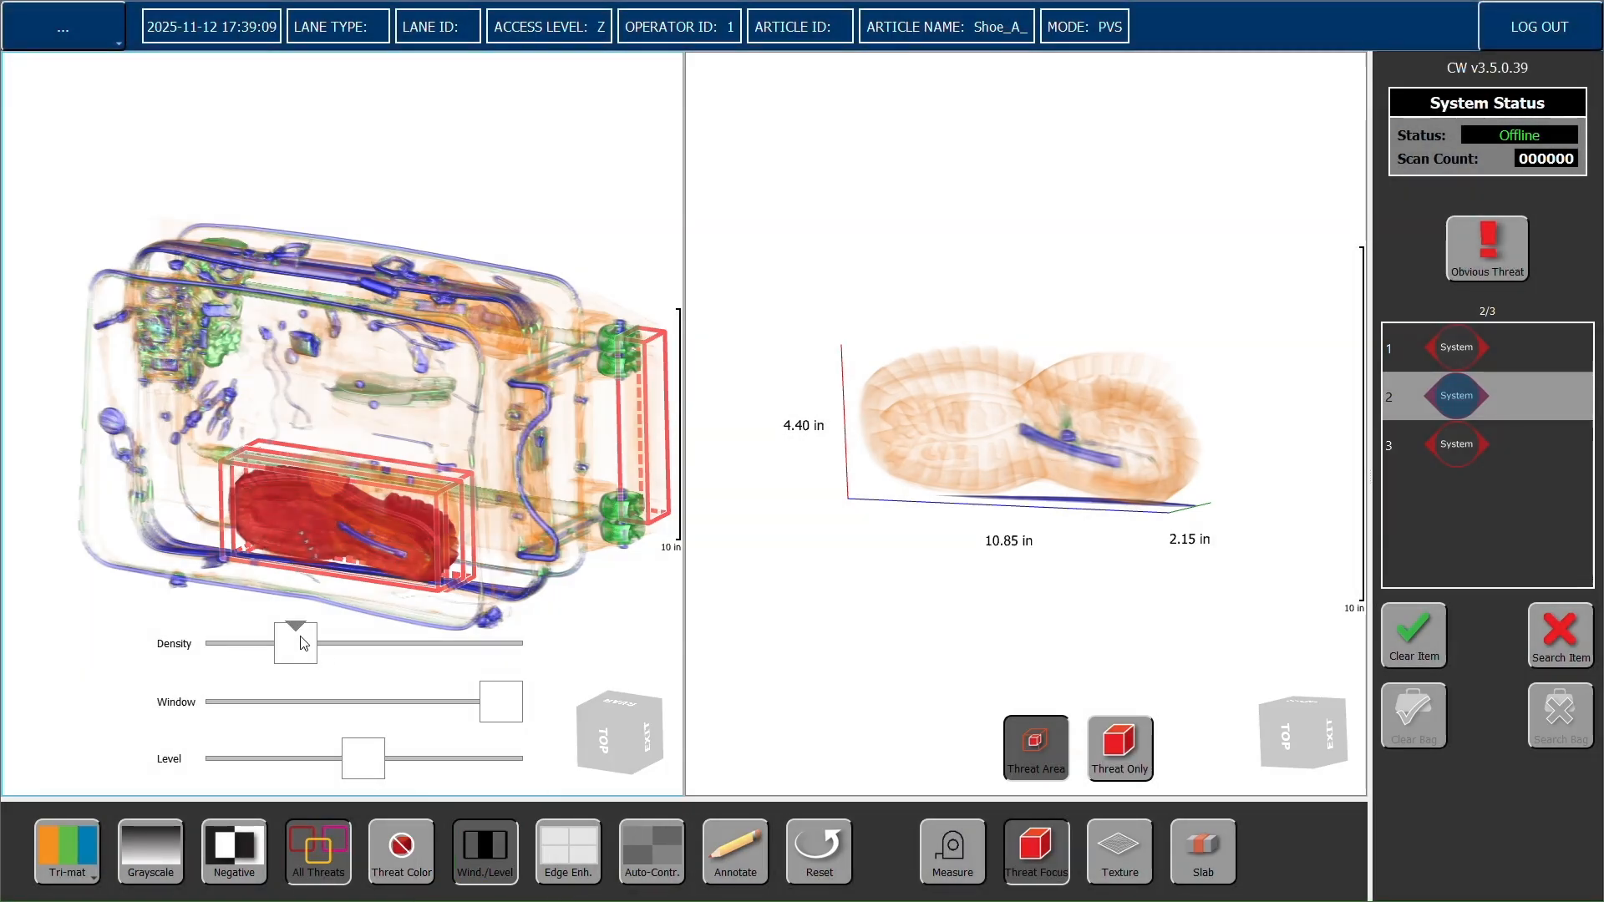
drag(303, 643, 197, 632)
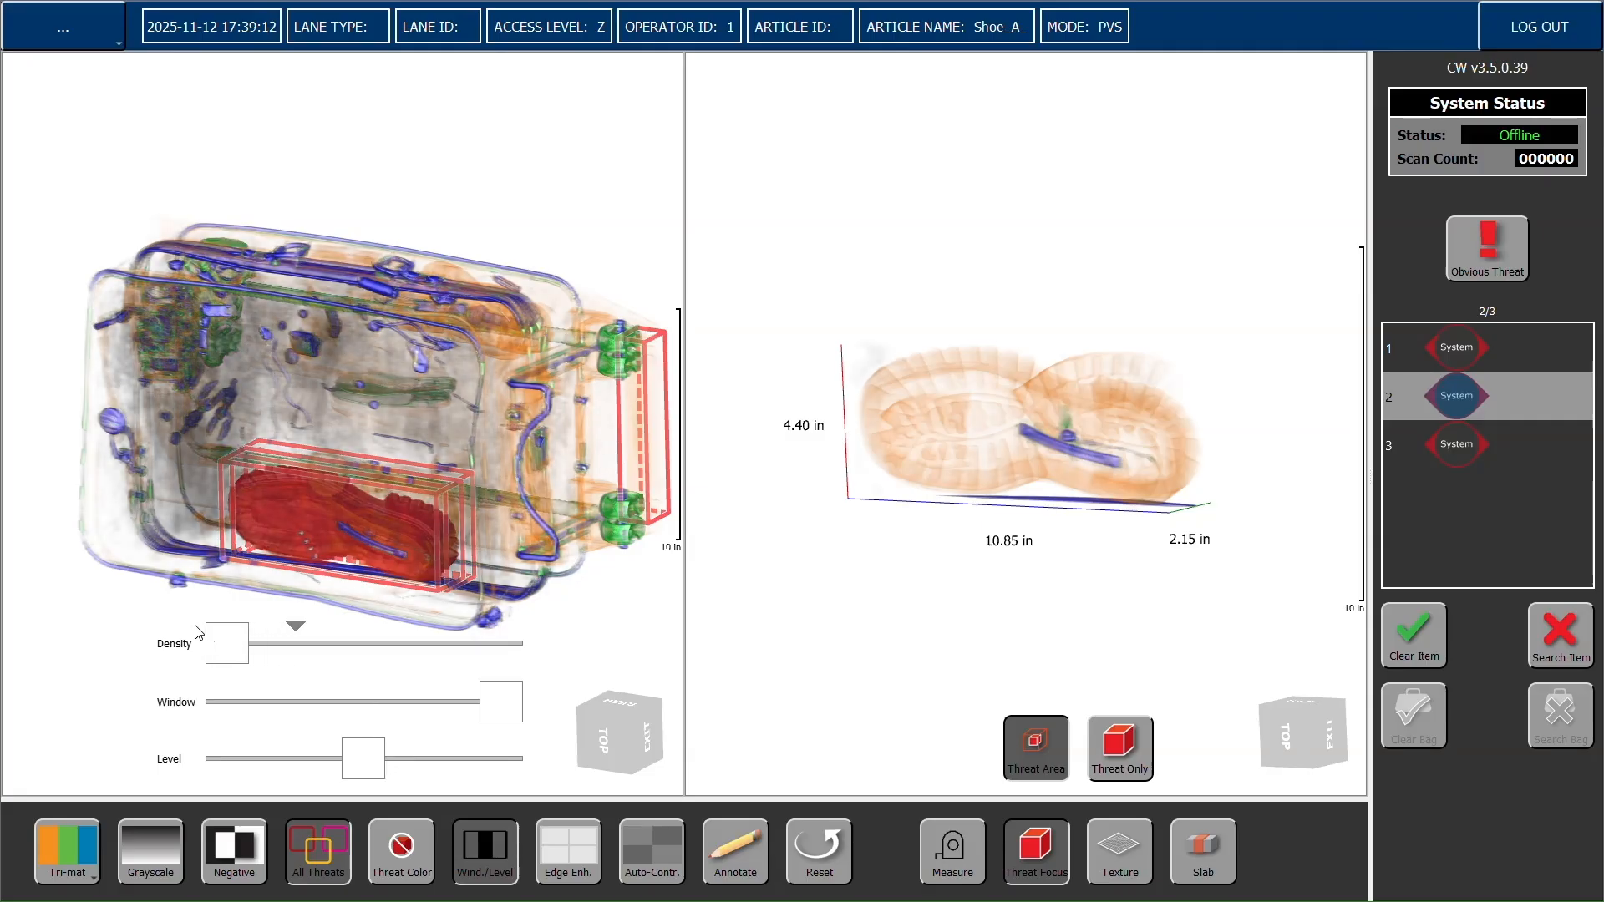
drag(249, 644, 302, 654)
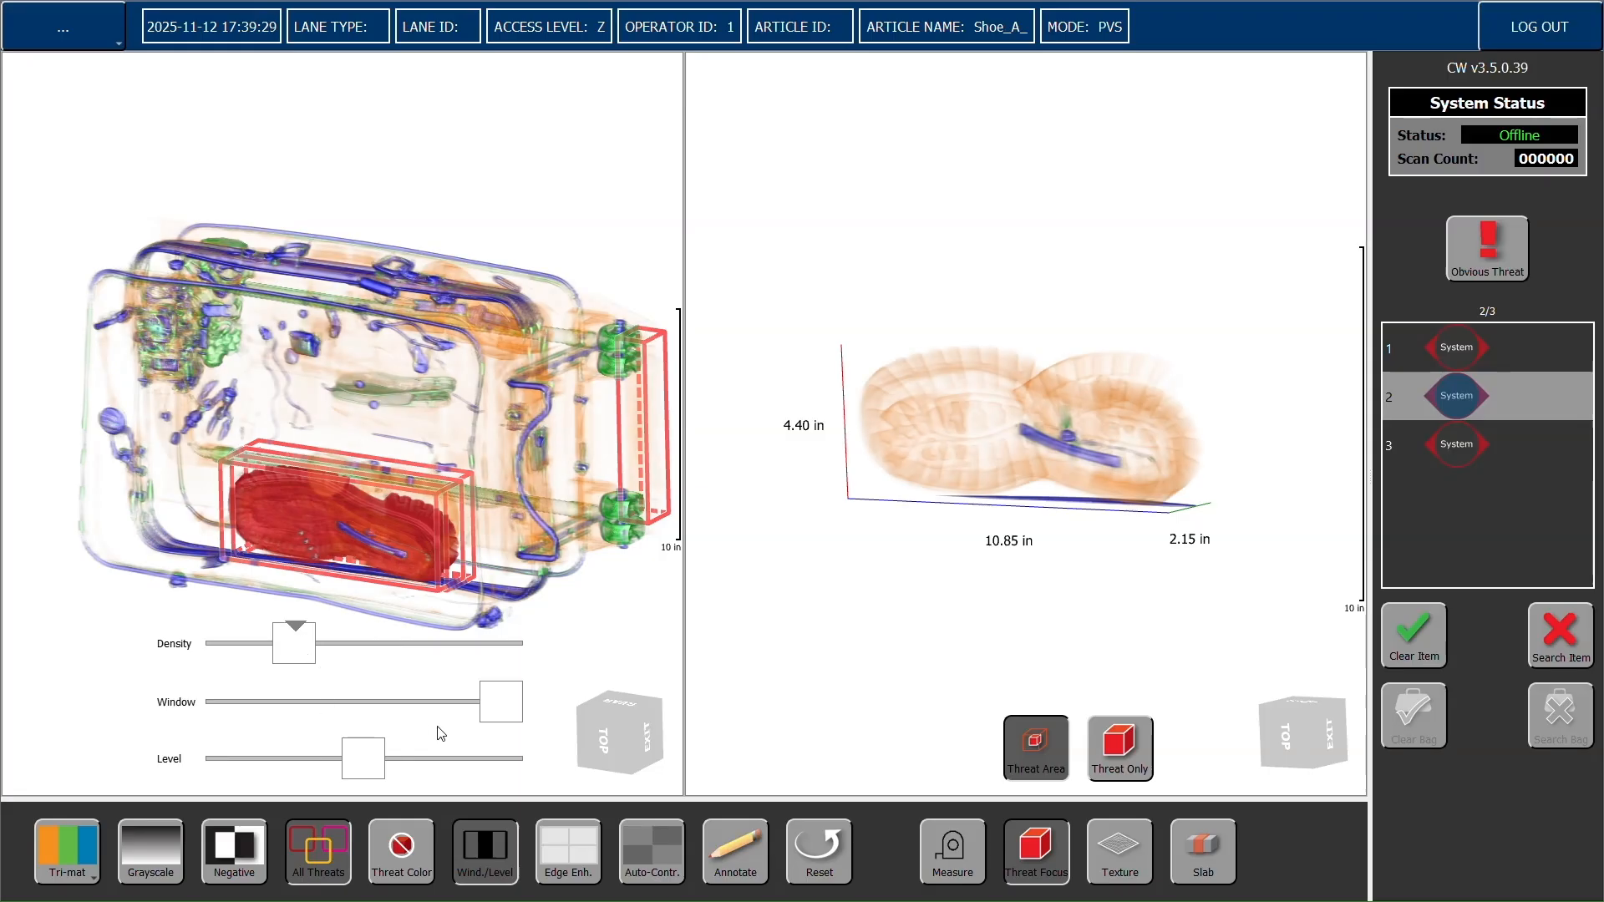
drag(513, 707, 560, 691)
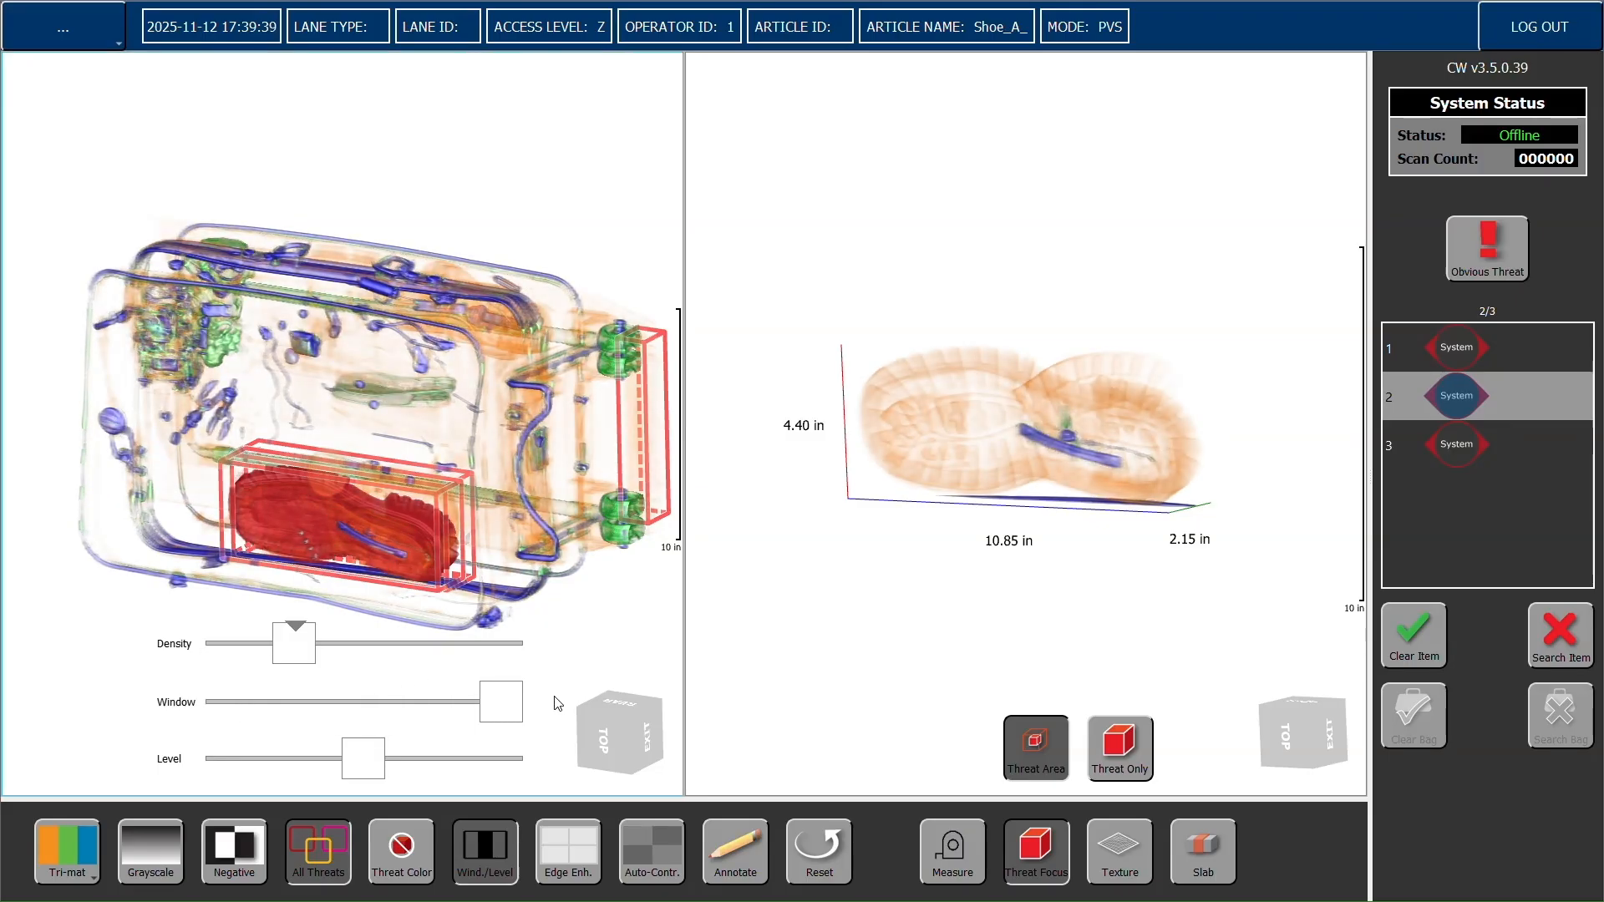
mouse_move(373, 769)
mouse_down()
mouse_move(220, 757)
mouse_move(535, 767)
mouse_move(371, 762)
mouse_up()
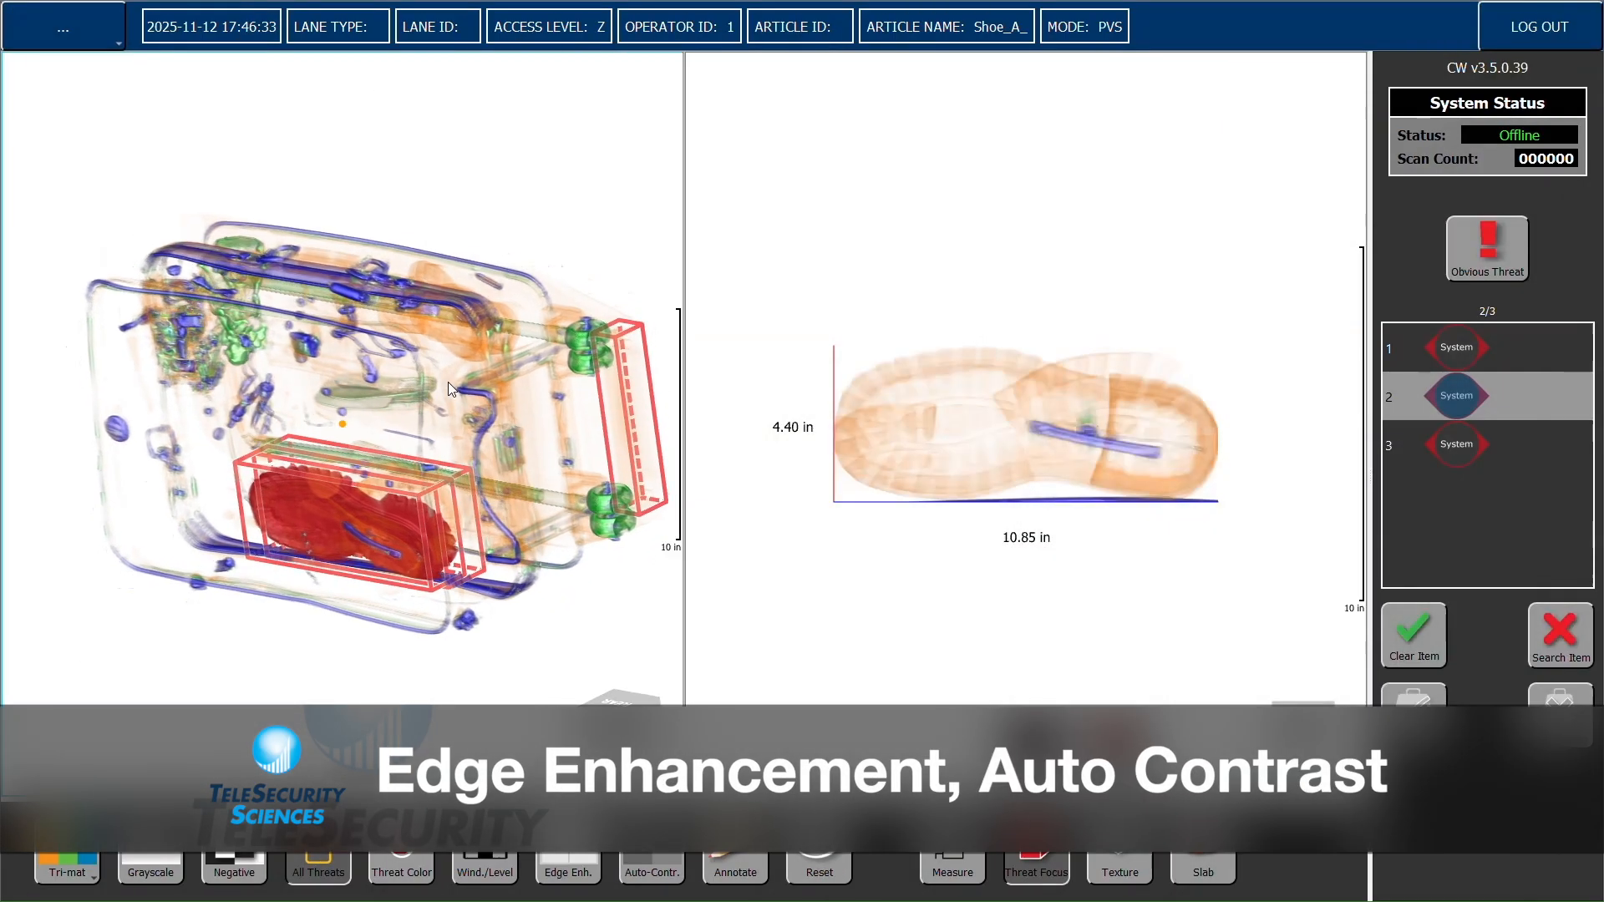
View the suitcase and isolated shoes at an angle with edge enhancement on, and restore the normal display
drag(448, 382, 503, 350)
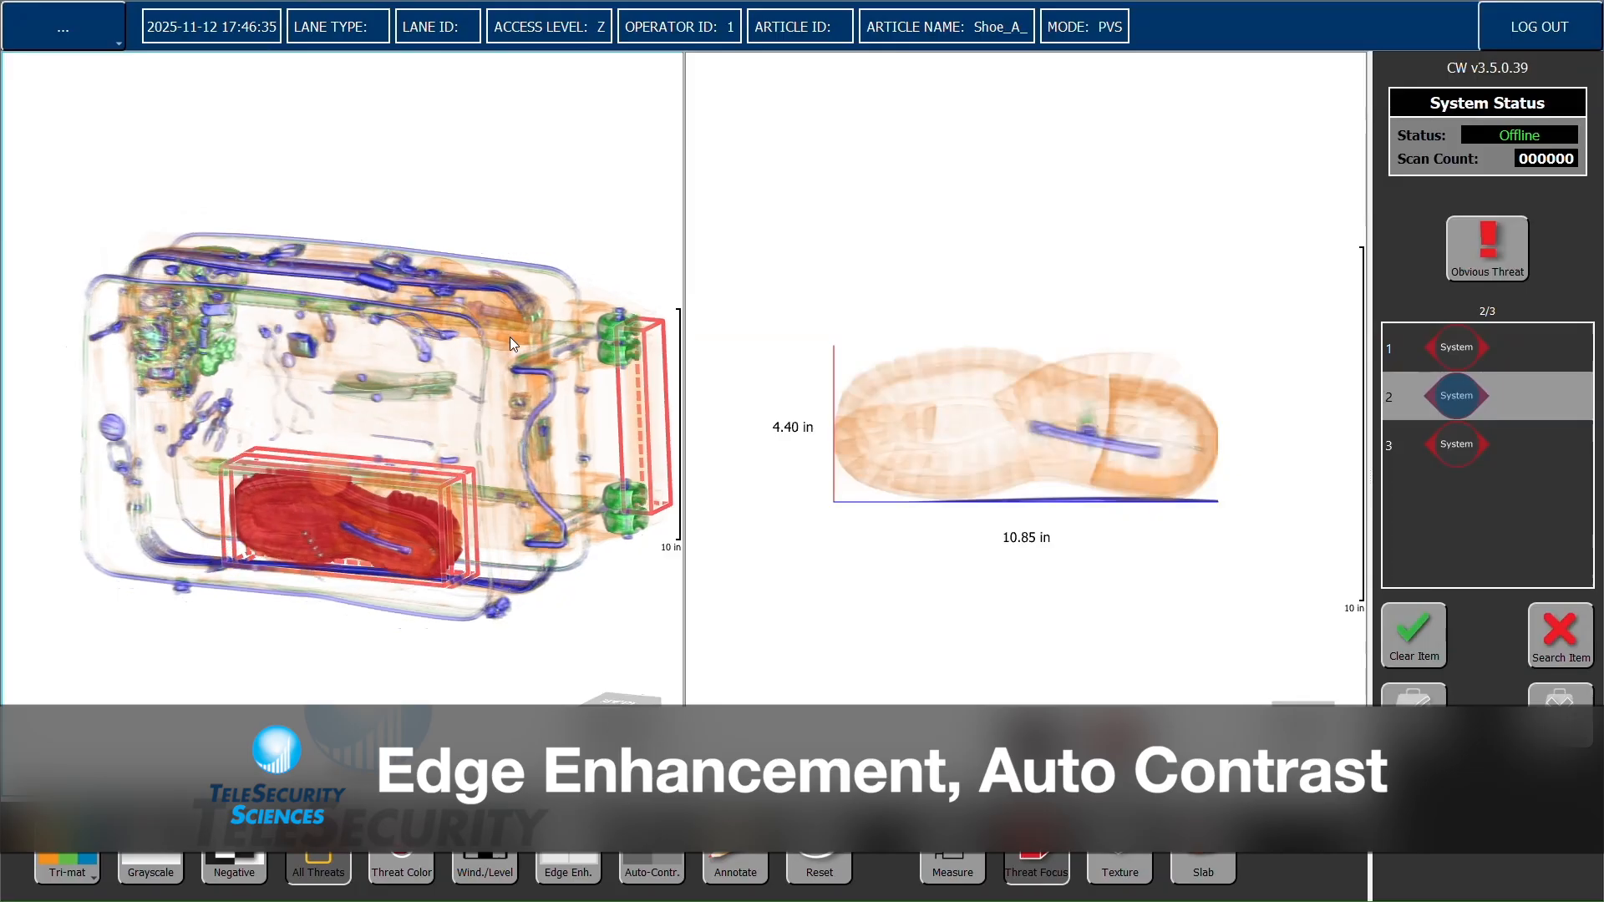
drag(1158, 361, 984, 476)
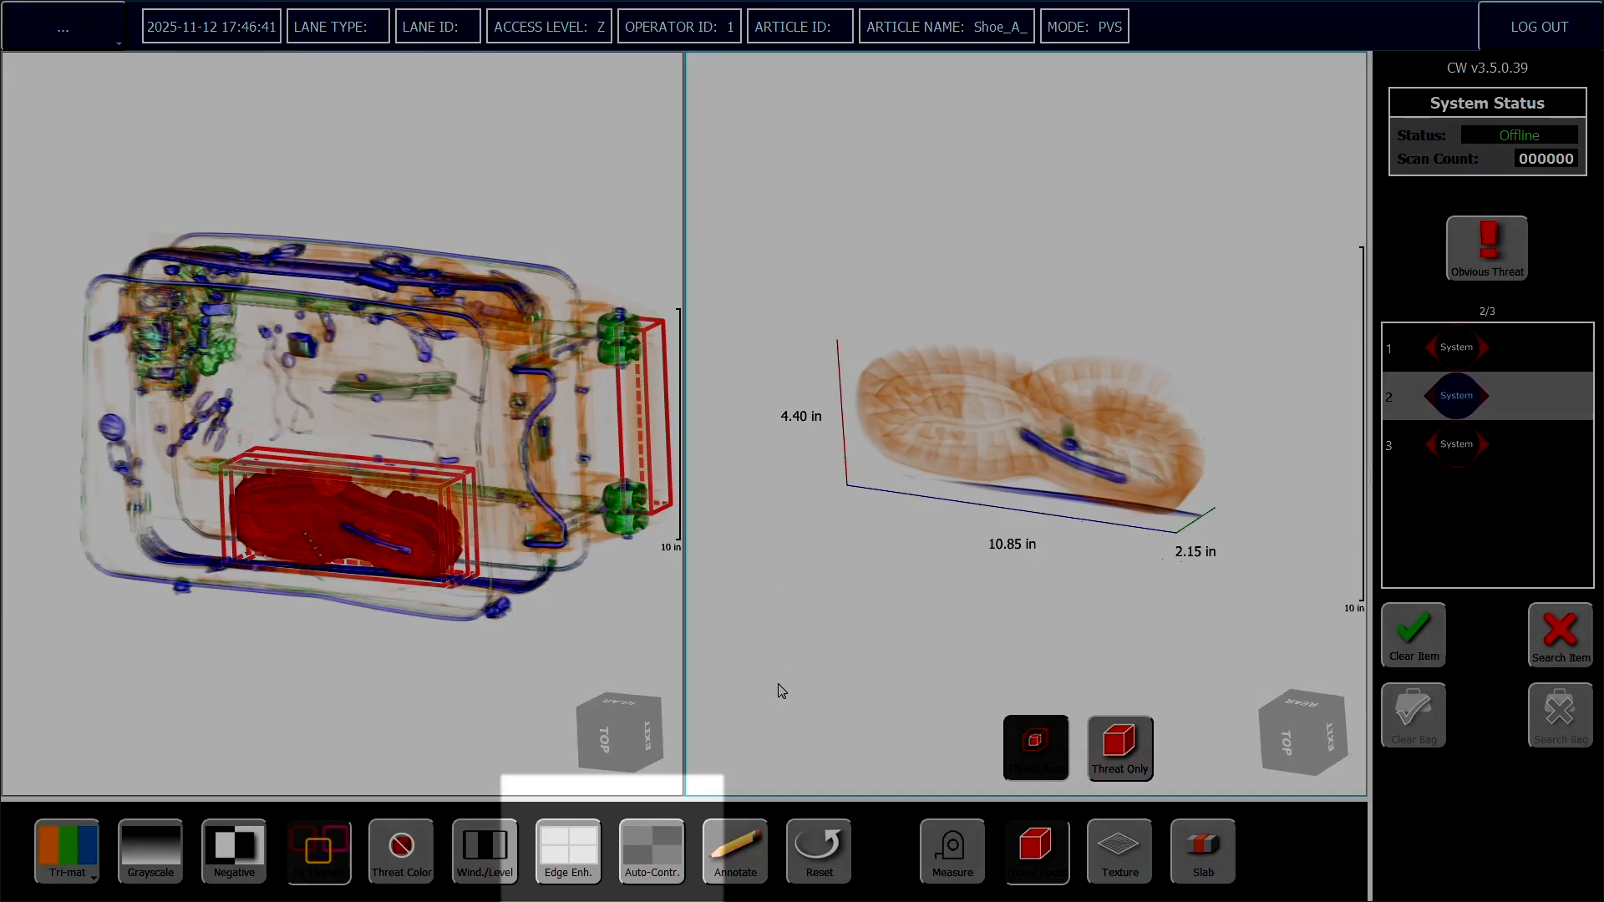
click(582, 875)
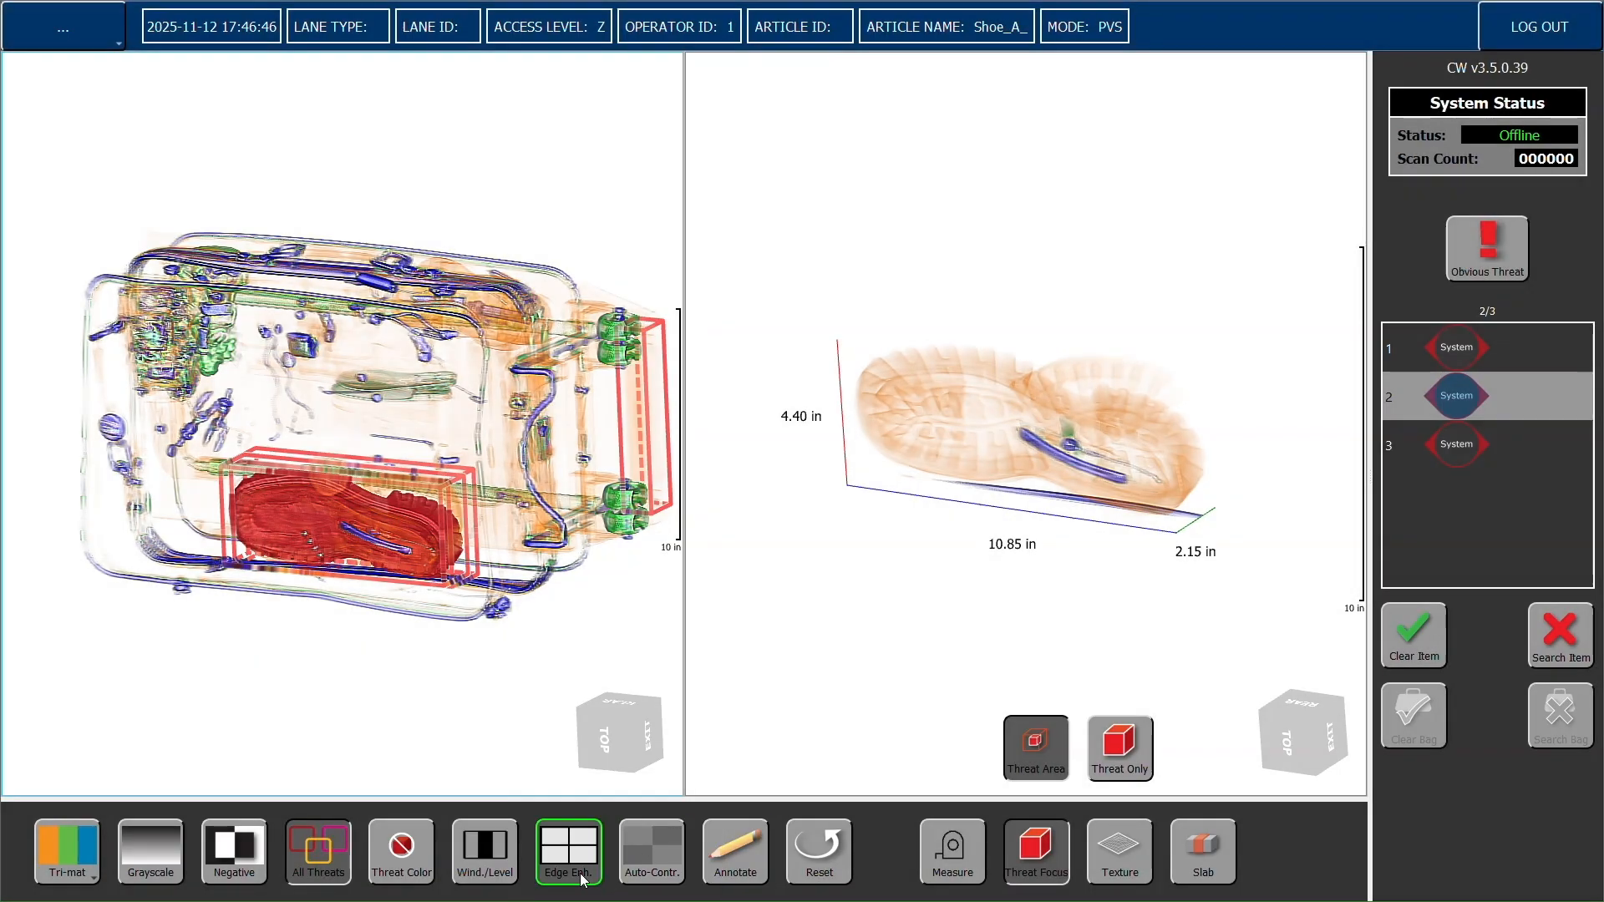
click(582, 875)
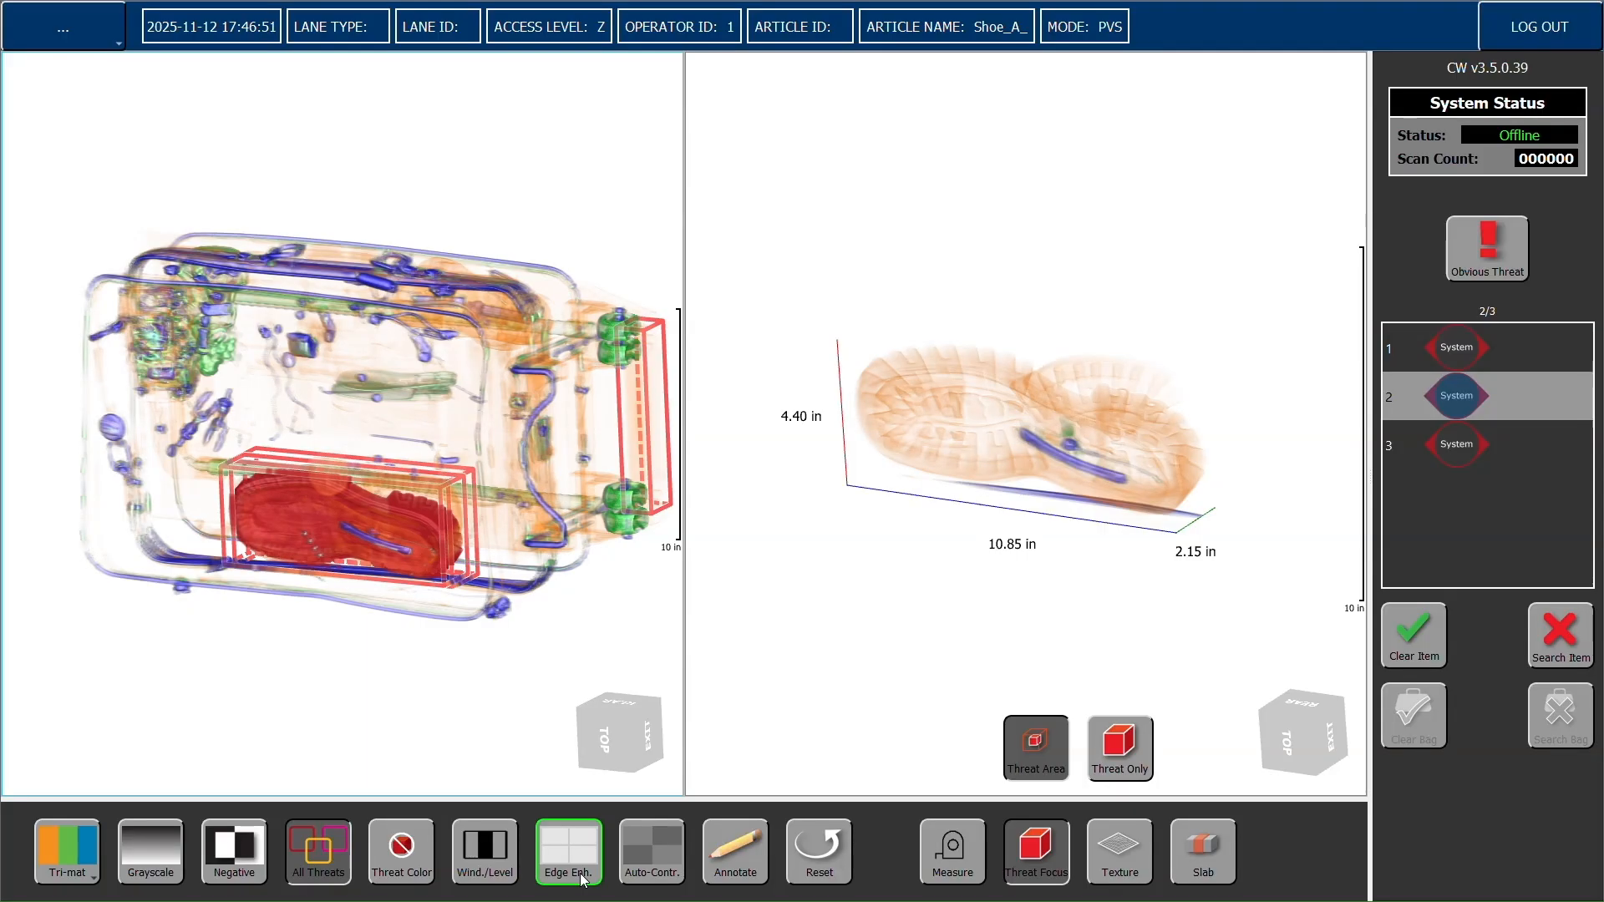
Switch auto contrast on and off repeatedly to compare the suitcase and isolated shoes in both displays
click(666, 873)
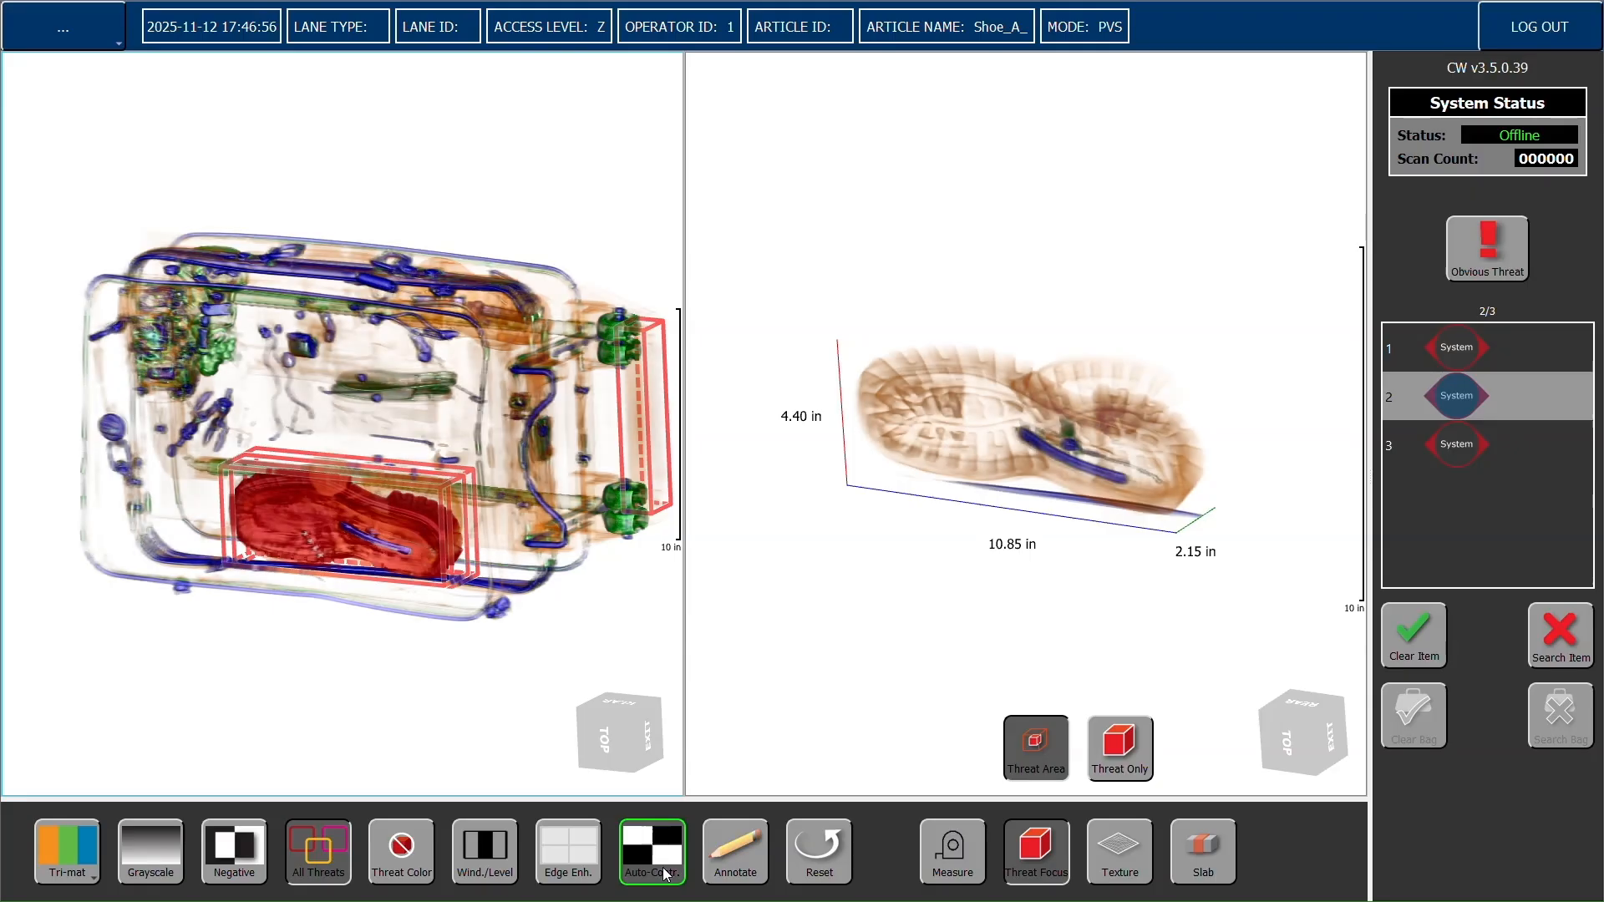
click(666, 874)
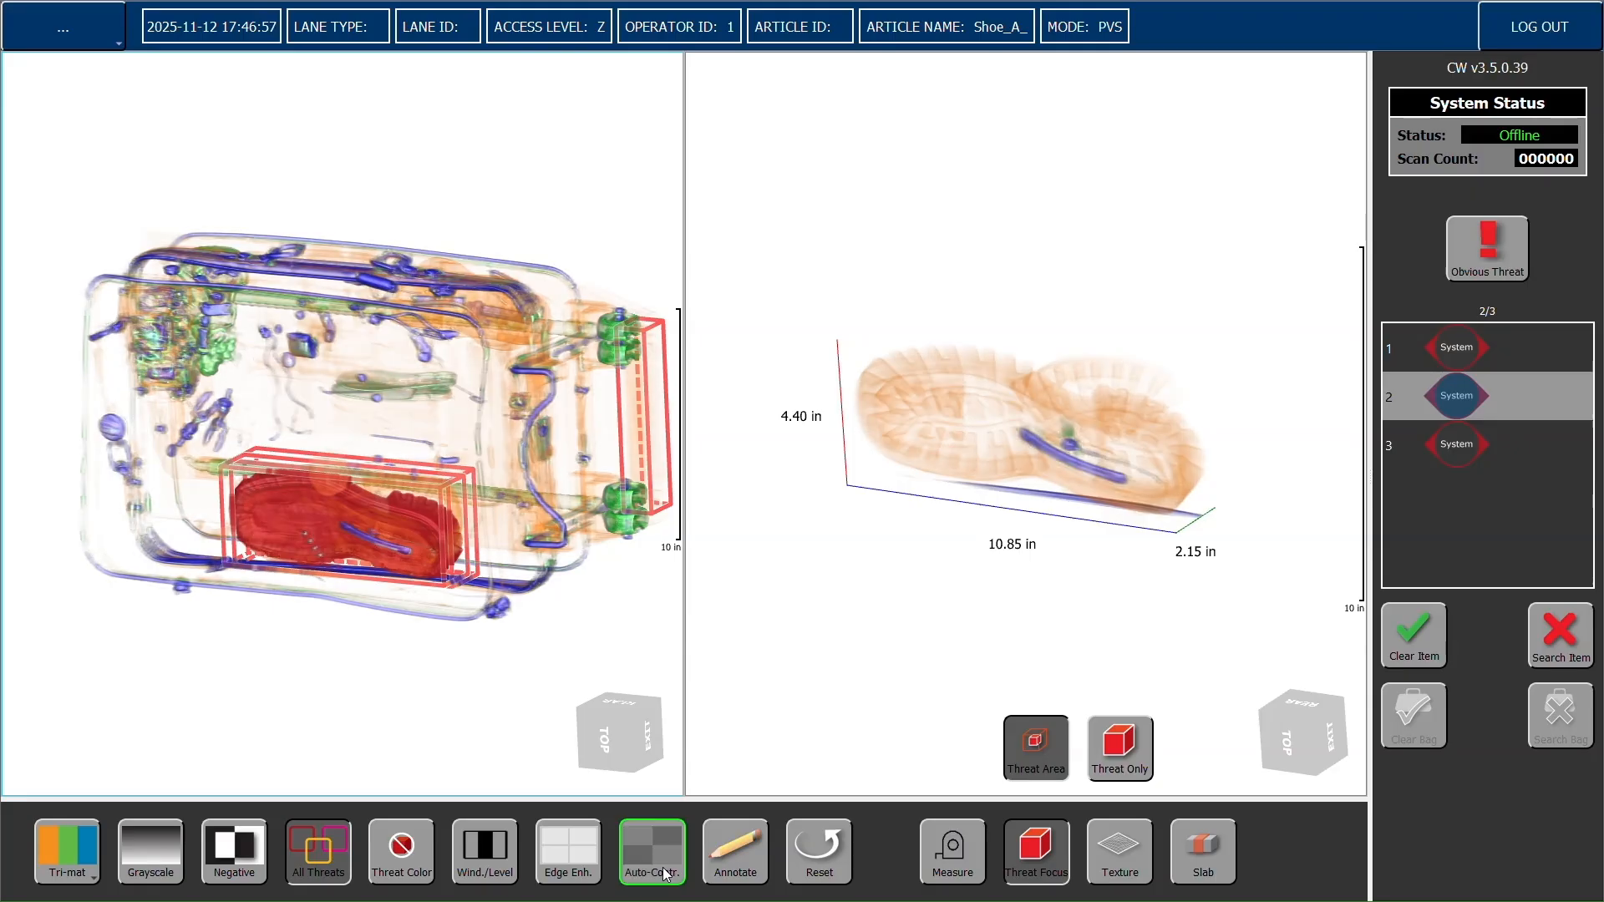
click(666, 873)
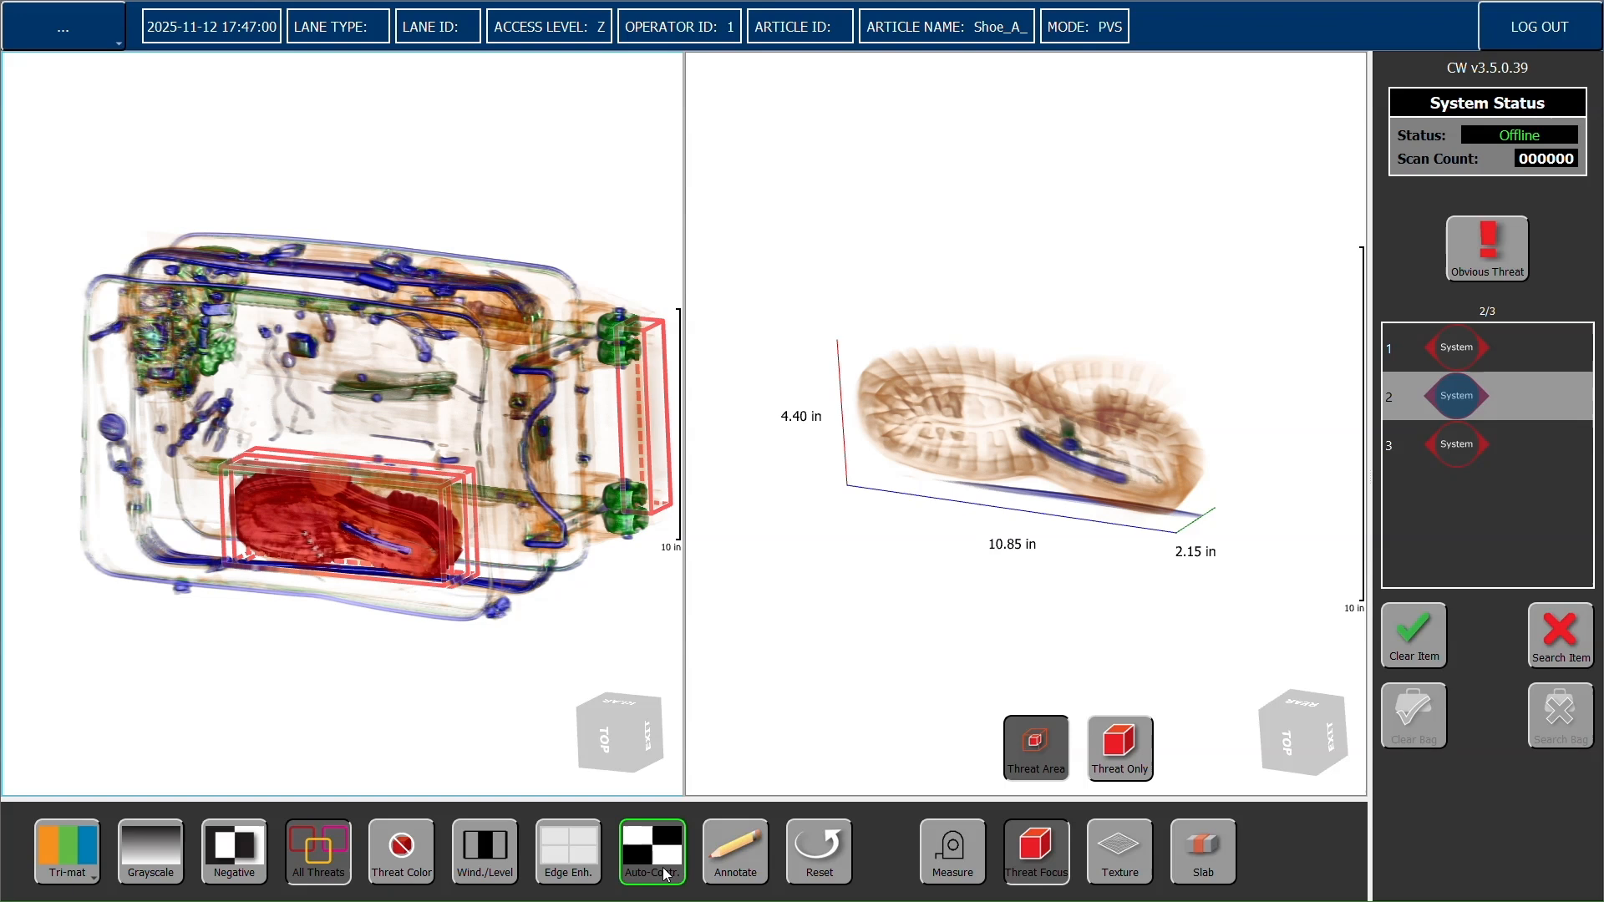
click(666, 874)
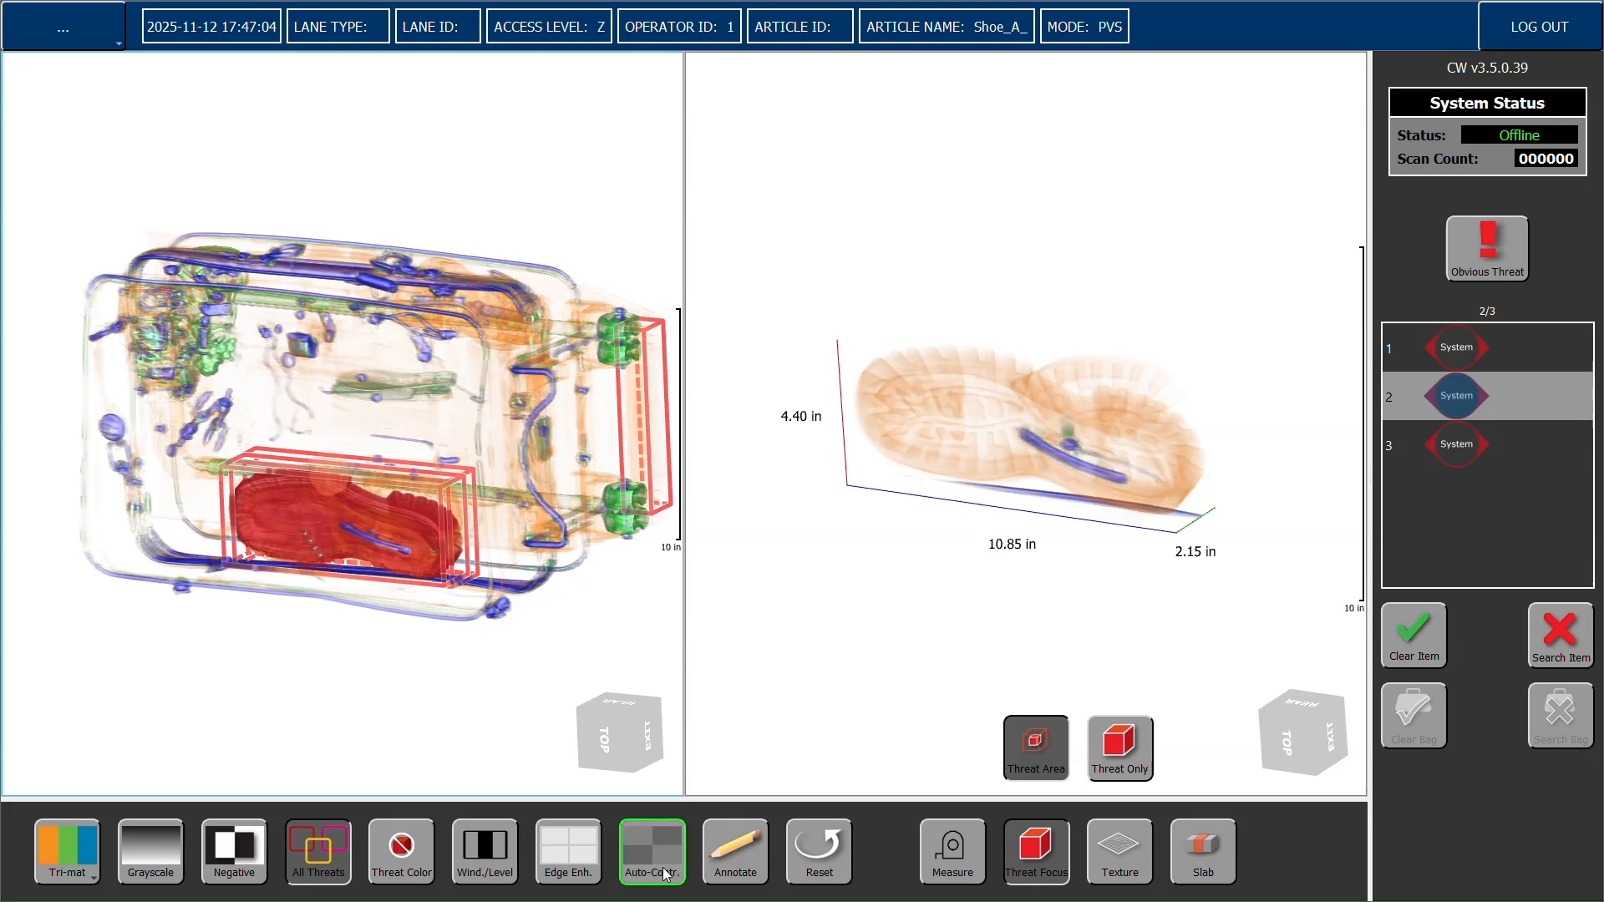
click(666, 874)
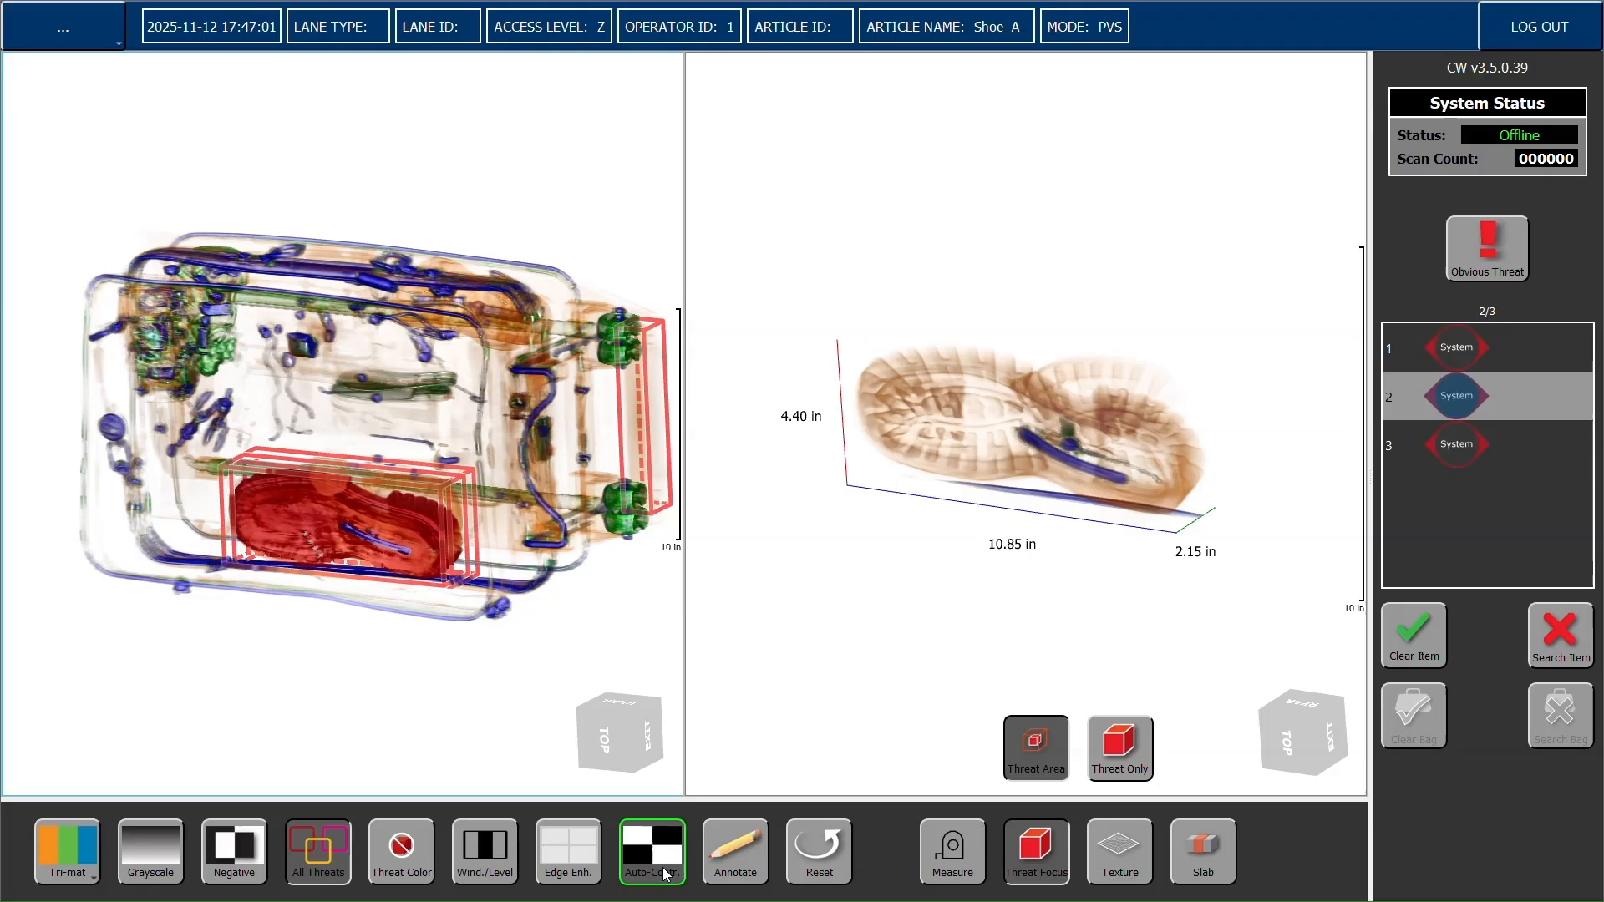
click(665, 874)
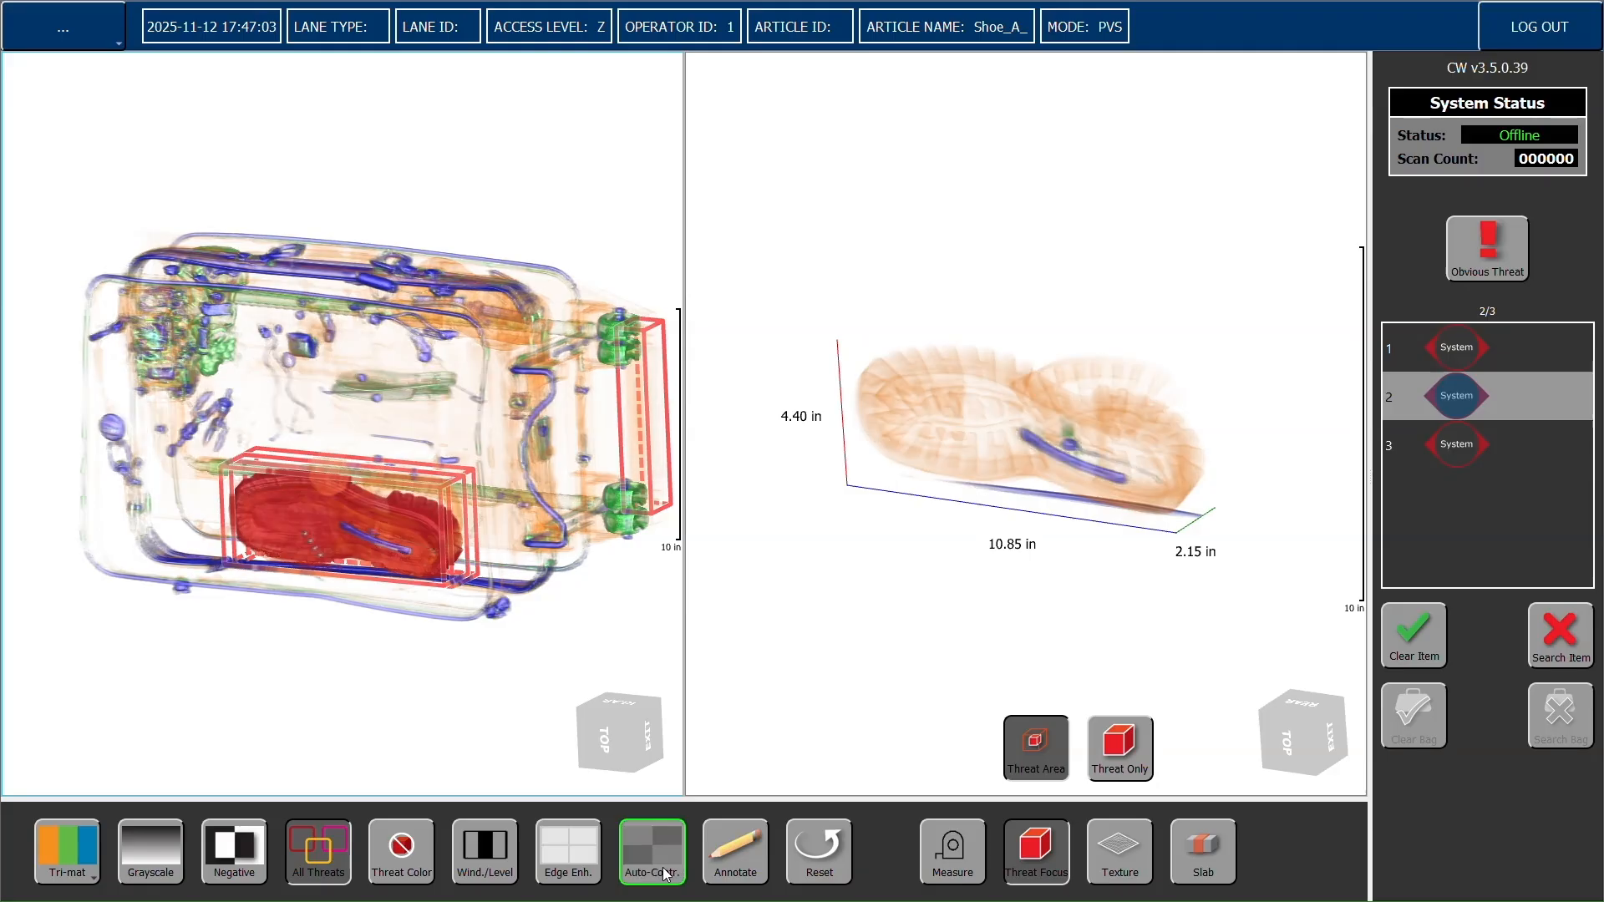
click(666, 874)
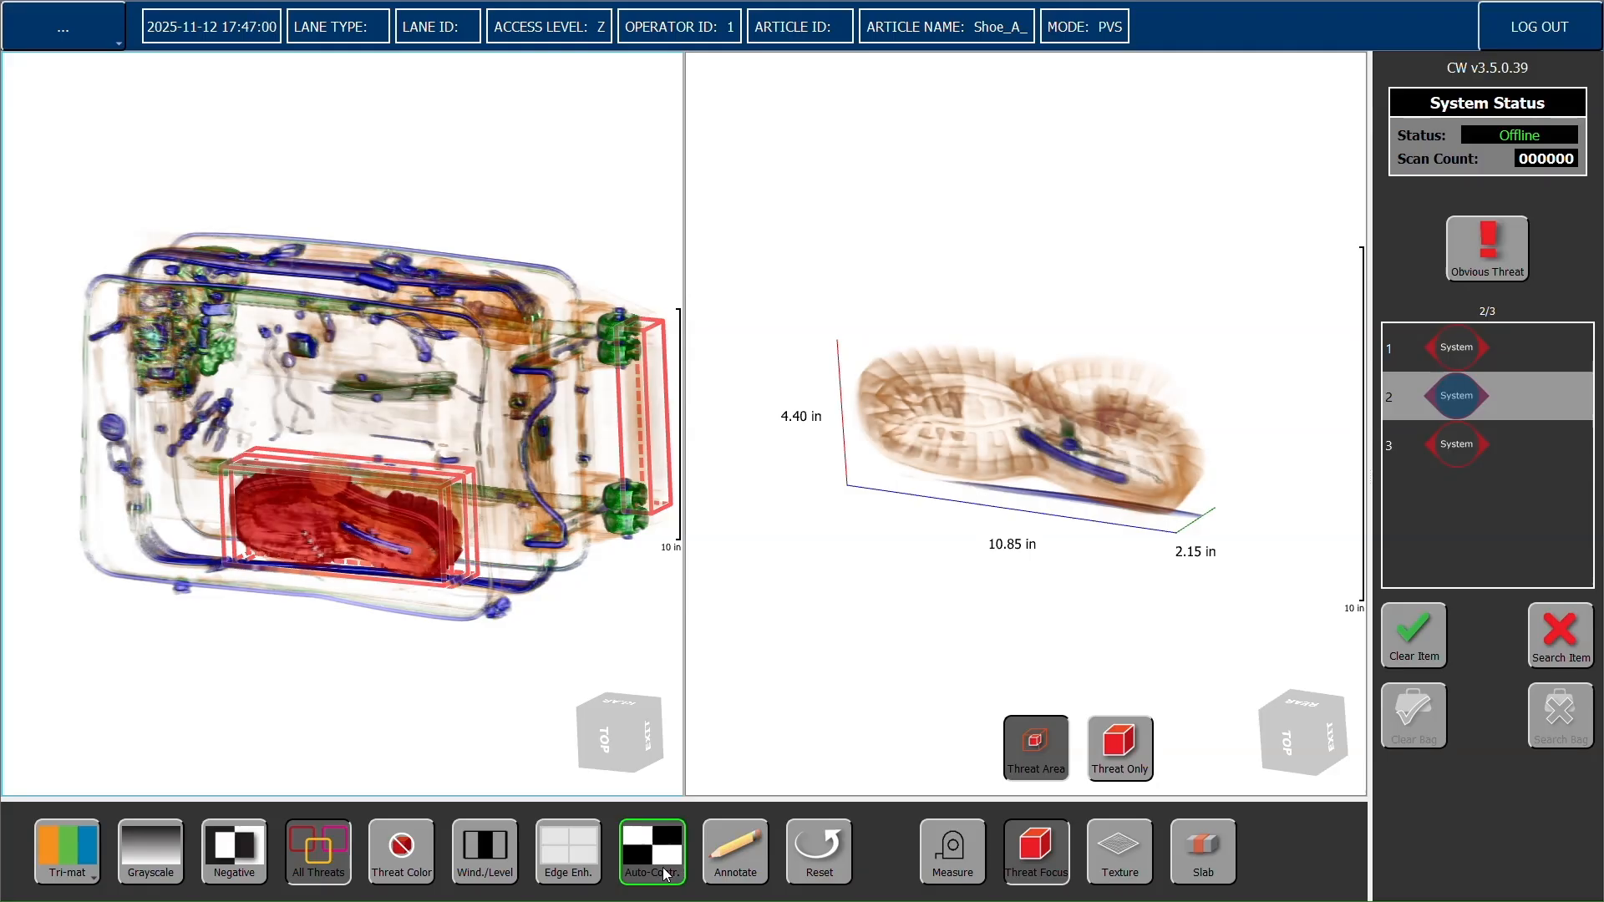
click(666, 874)
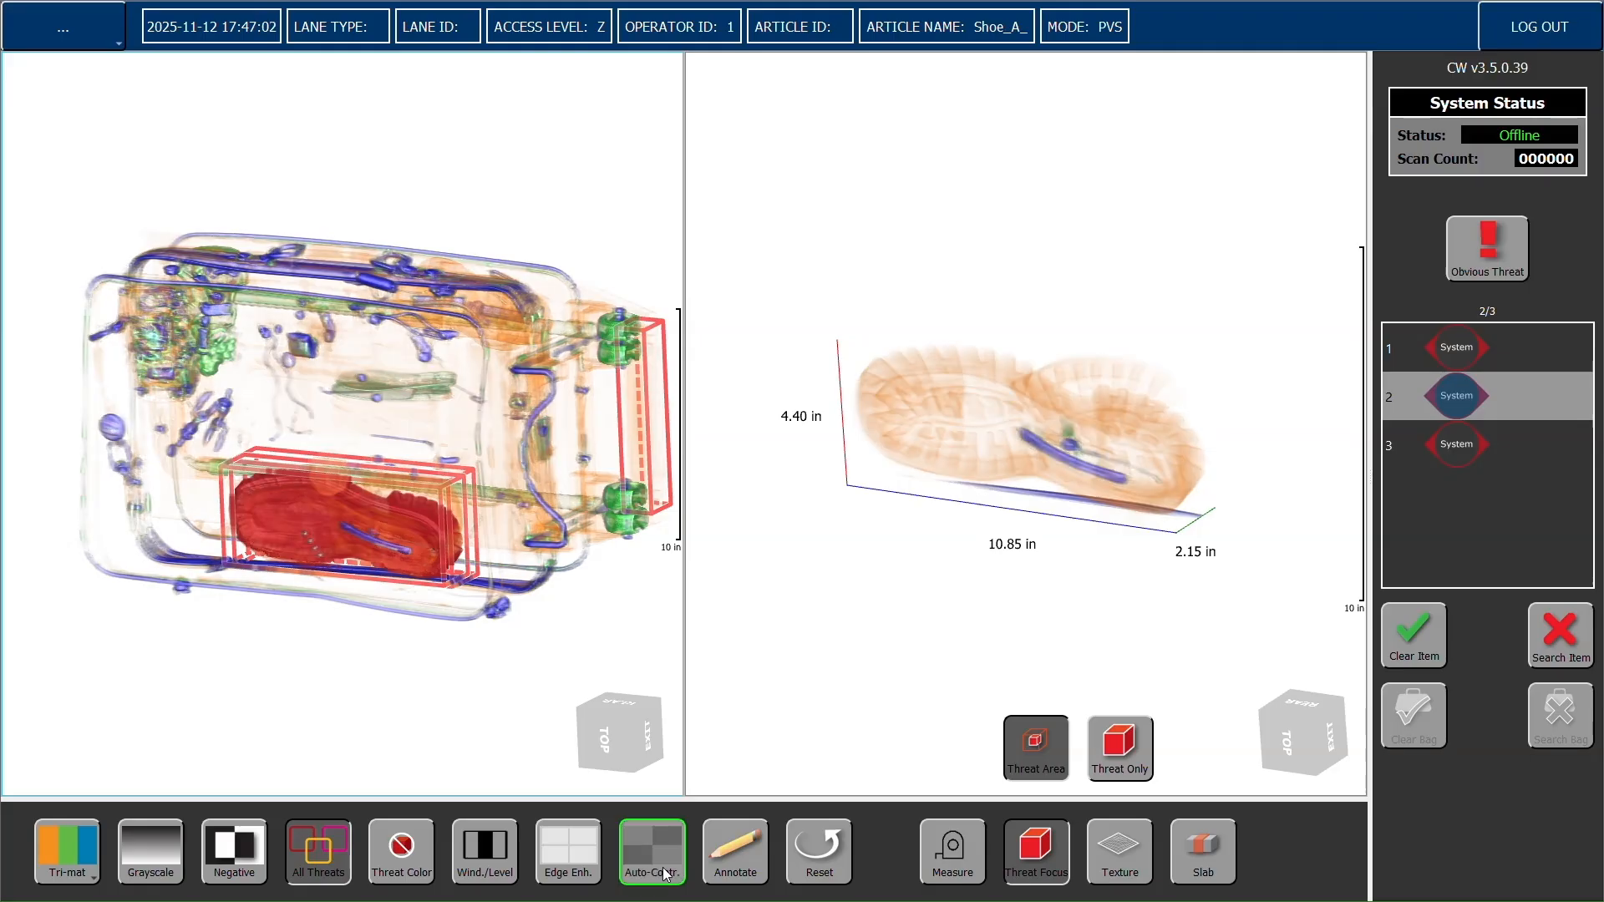
click(666, 874)
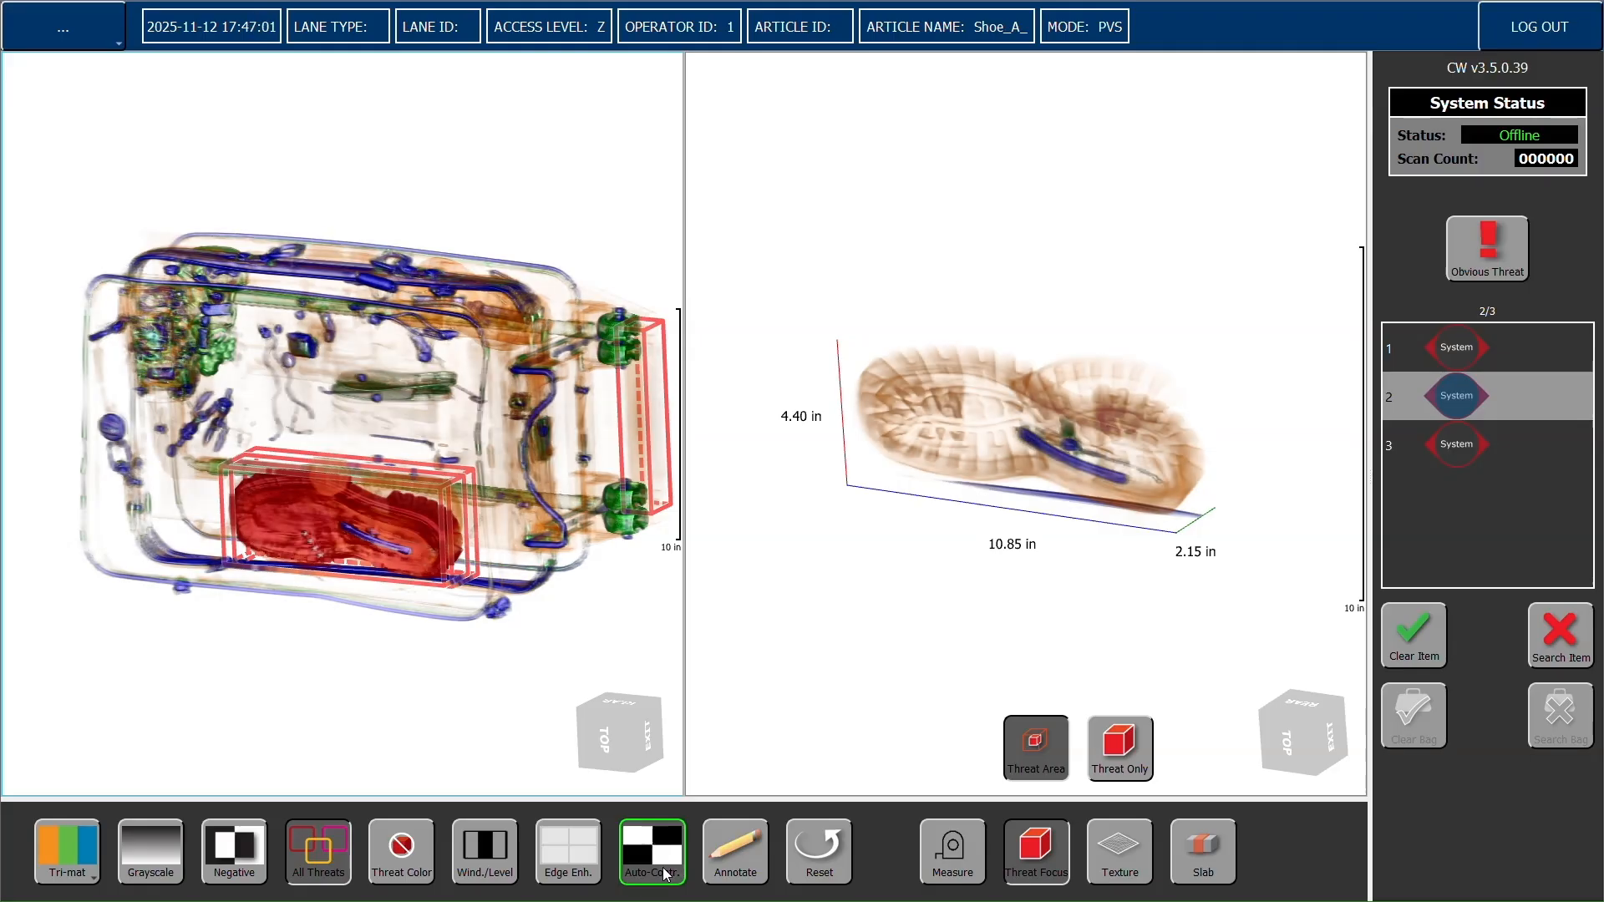
click(666, 874)
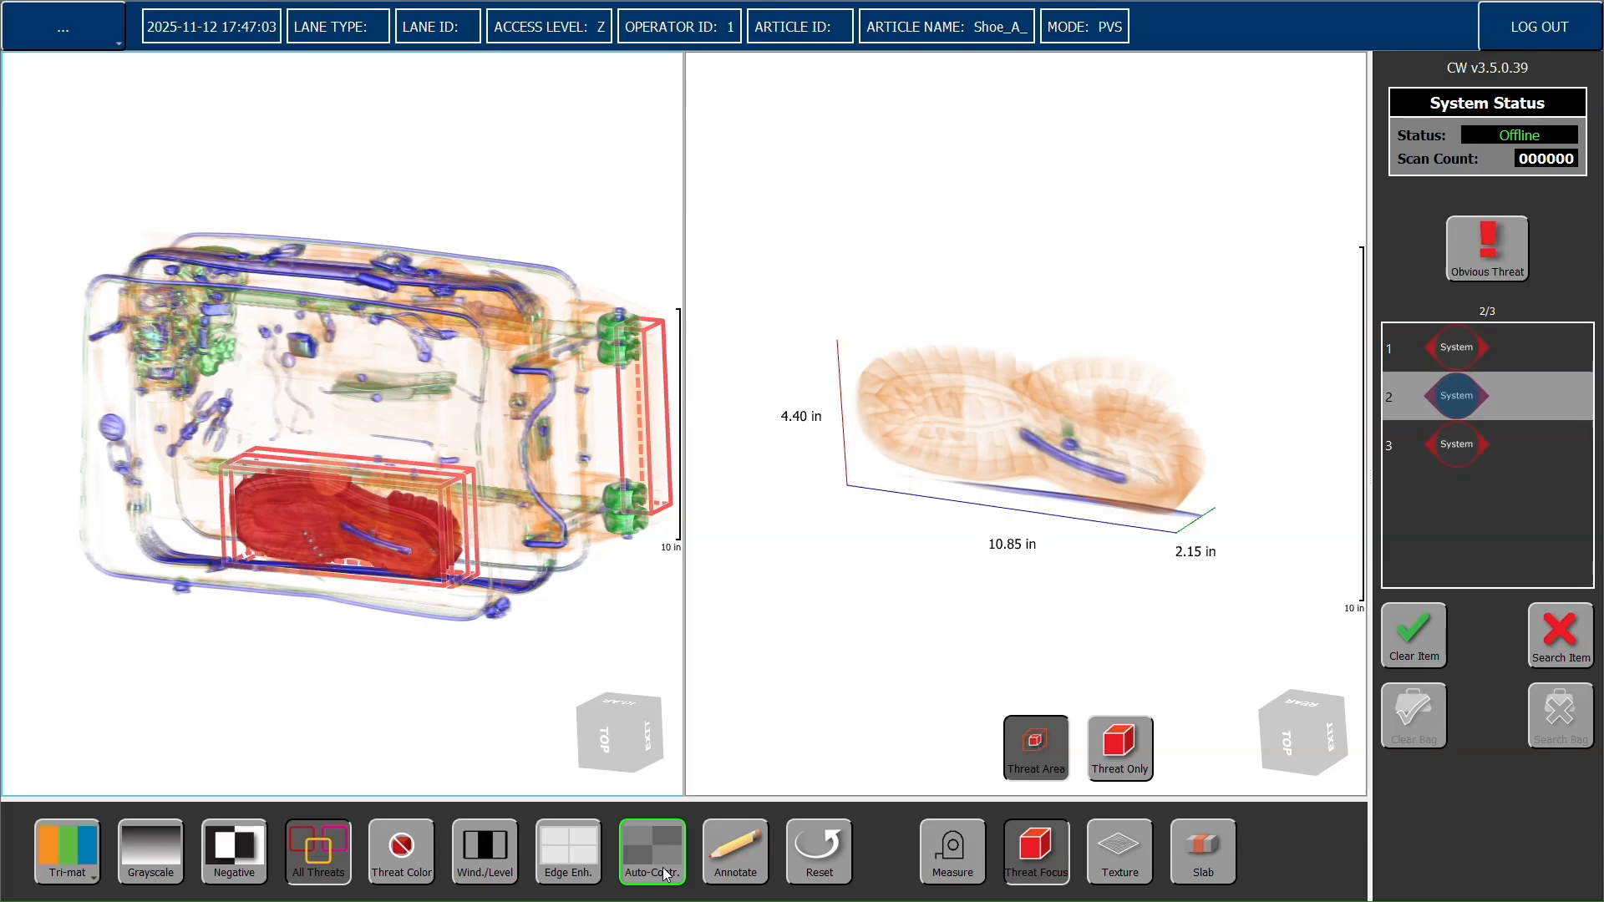
click(666, 874)
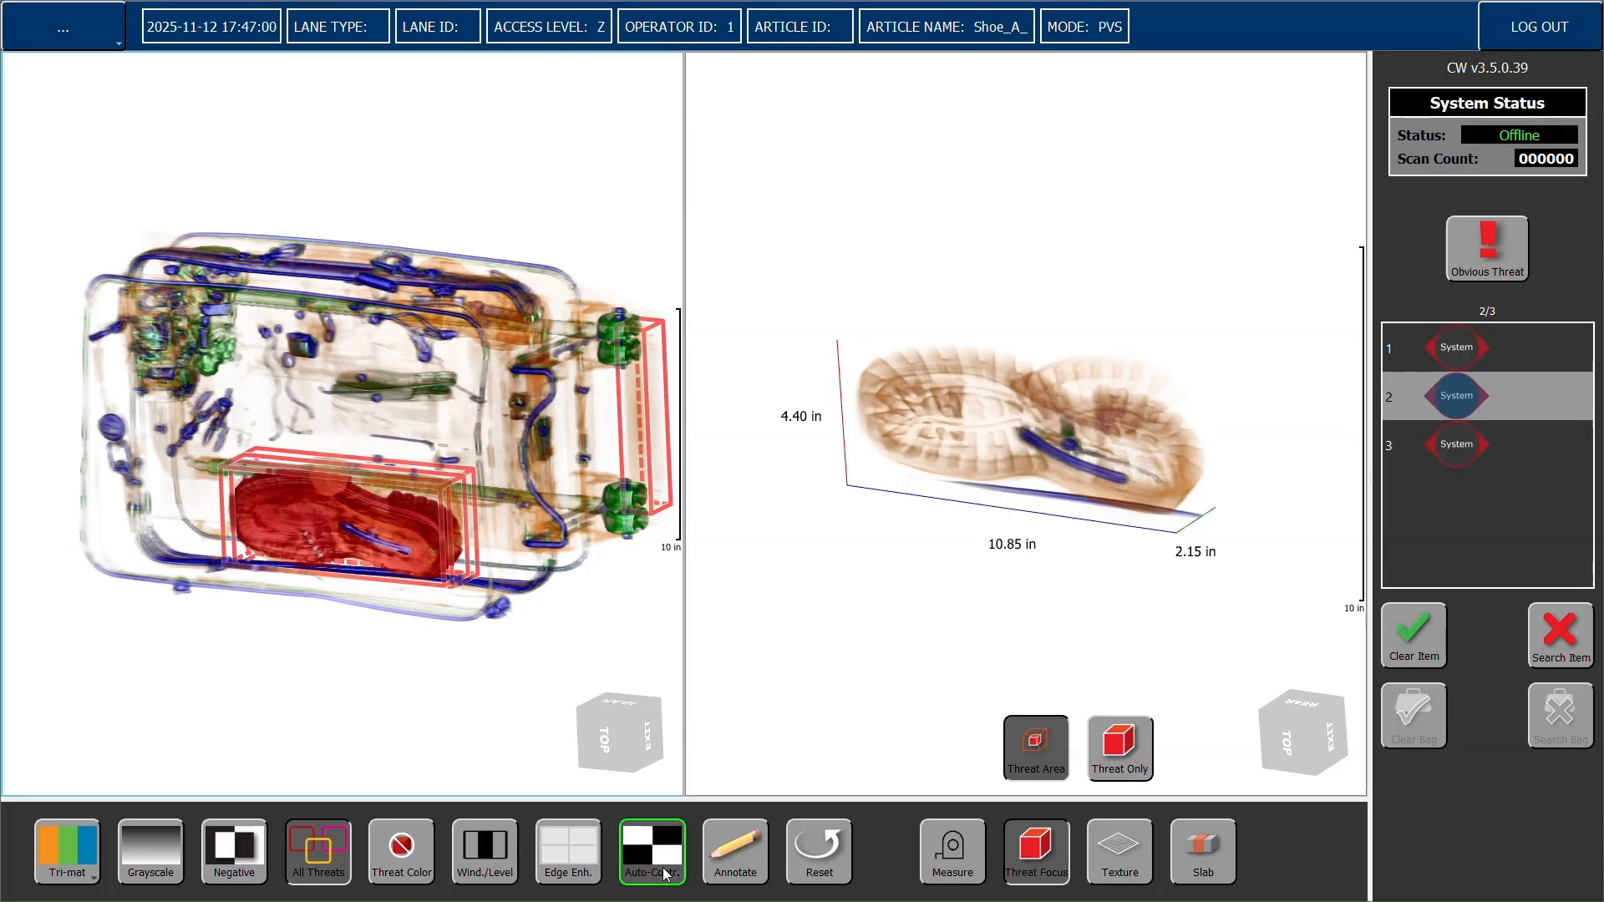
click(666, 874)
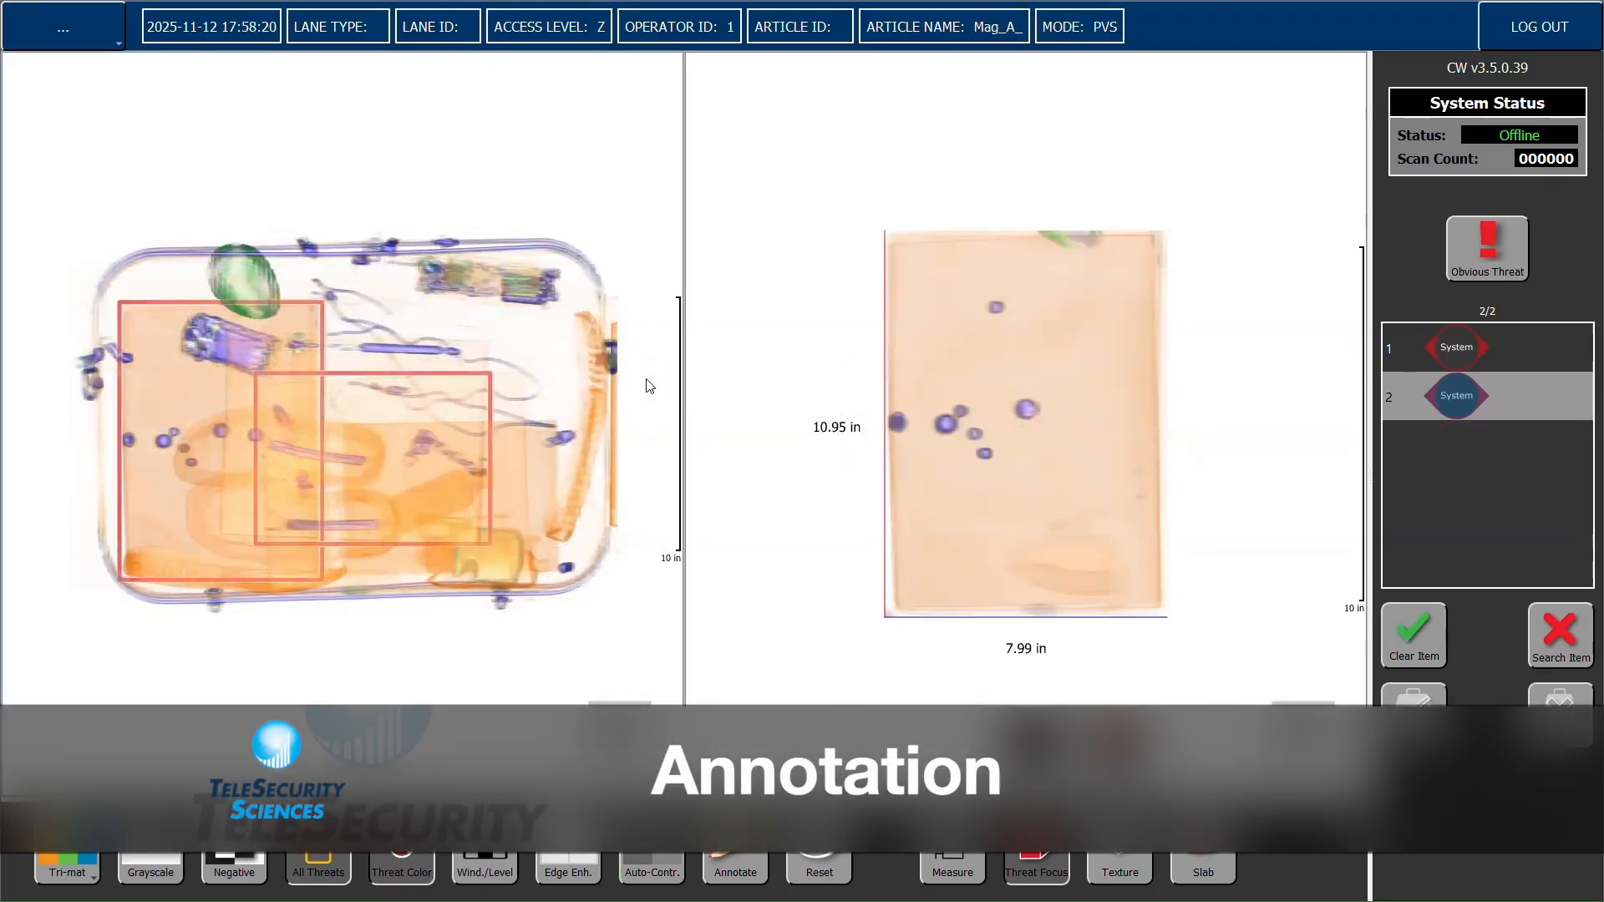
Annotate the unmarked shoe at the suitcase's exit end with a box about 9.35 × 2.74 × 3.94 in, and examine its isolated image at an angle
mouse_move(575, 408)
mouse_down()
mouse_move(434, 422)
mouse_move(510, 419)
mouse_move(560, 386)
mouse_move(545, 466)
mouse_up()
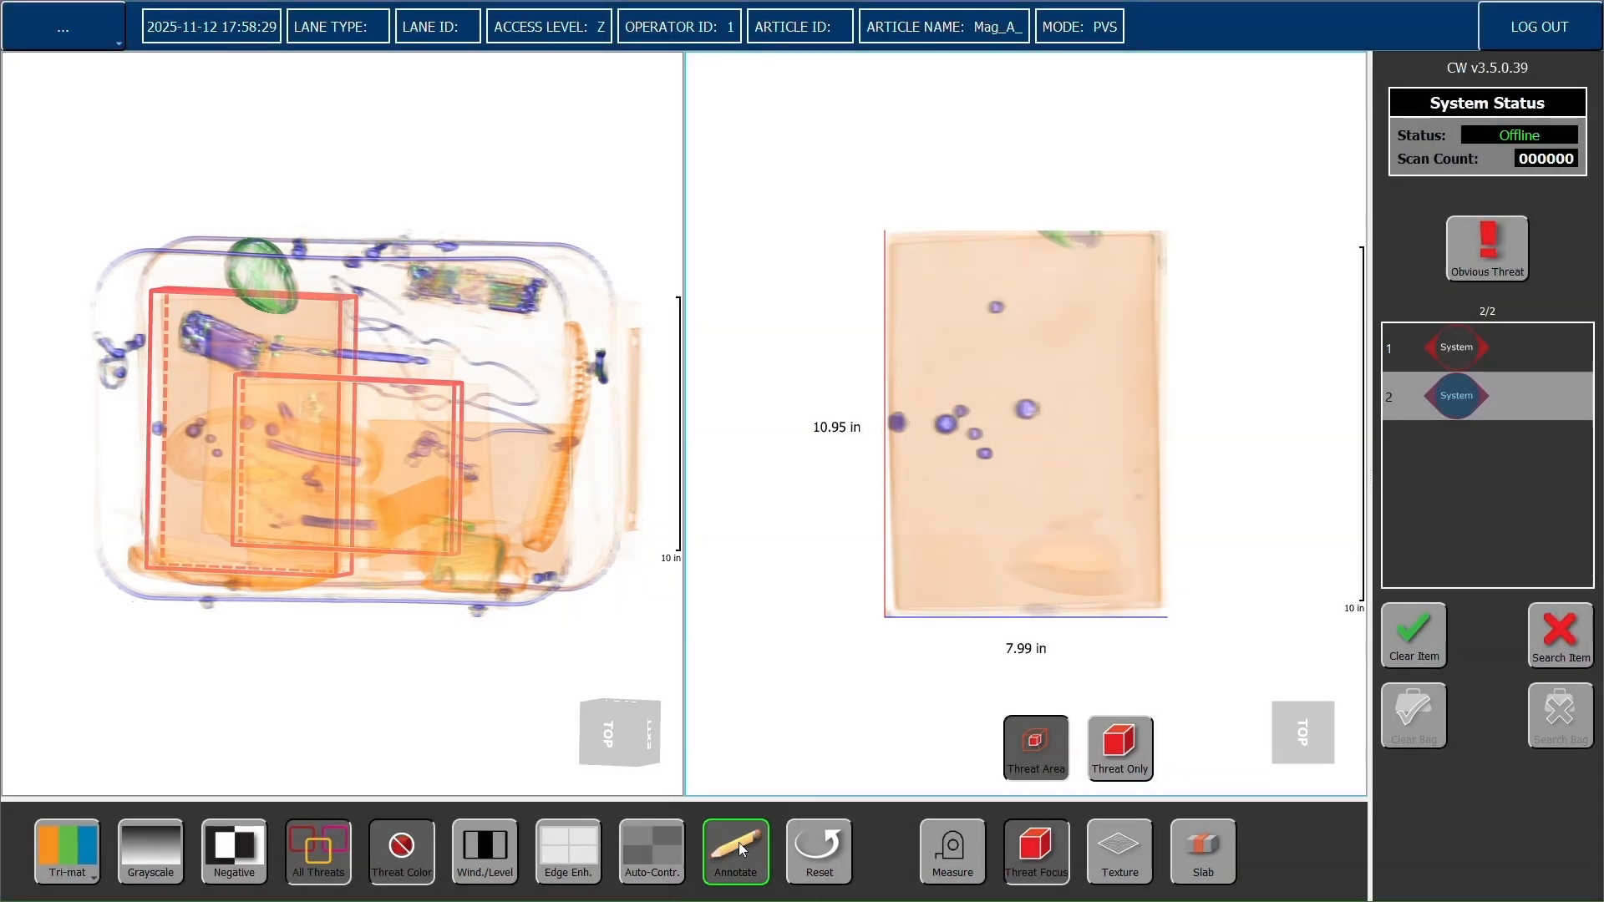
click(576, 451)
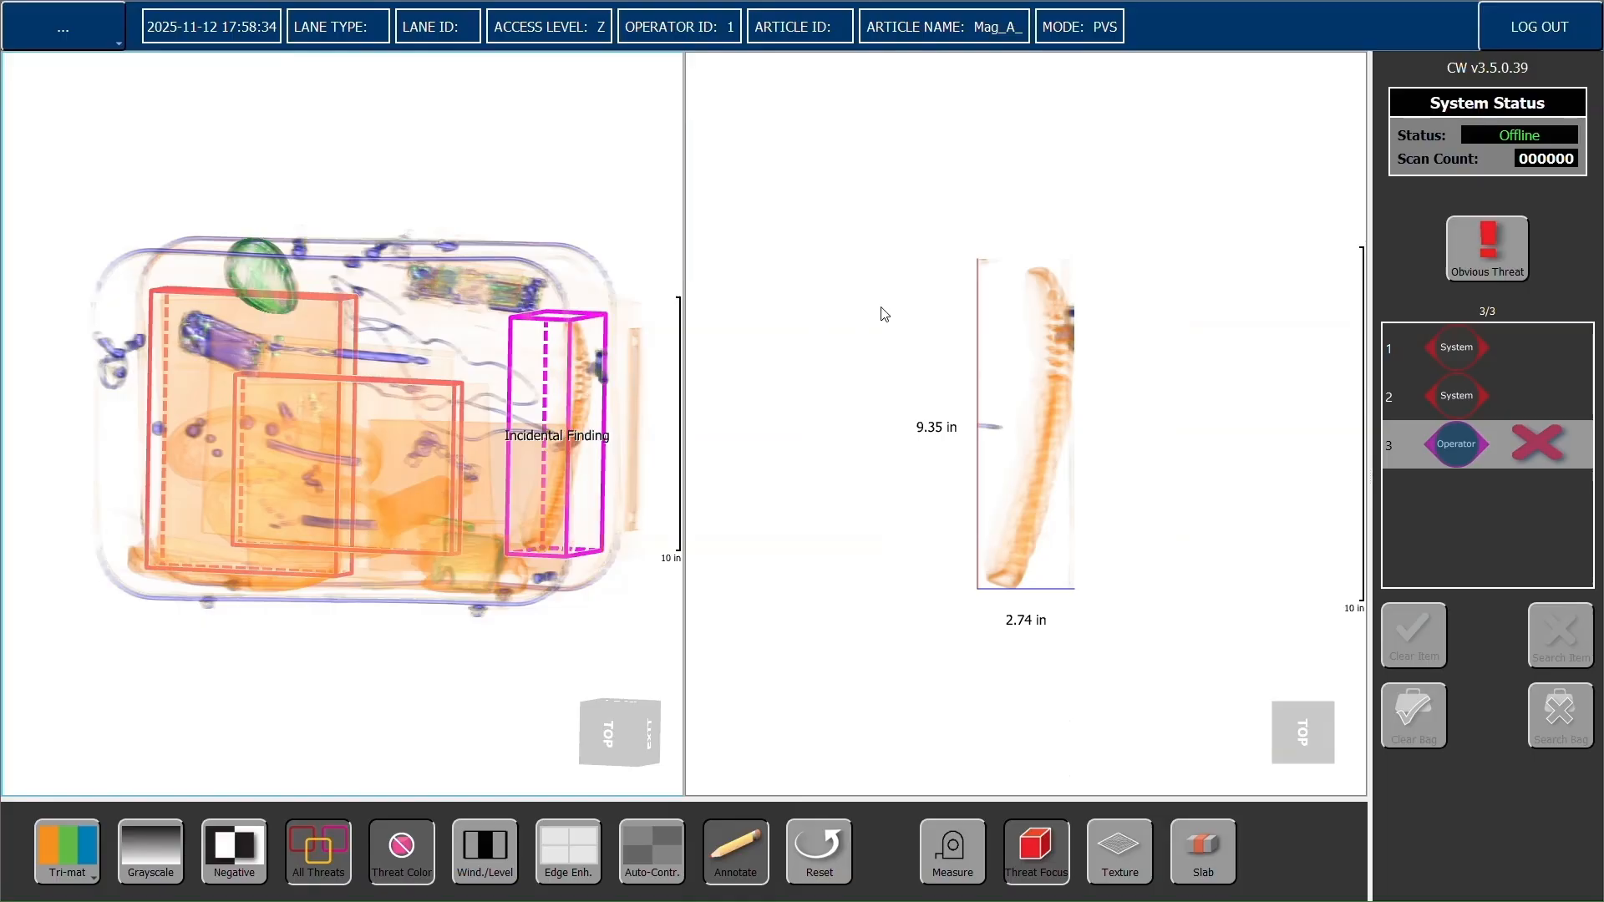
drag(1229, 444, 942, 462)
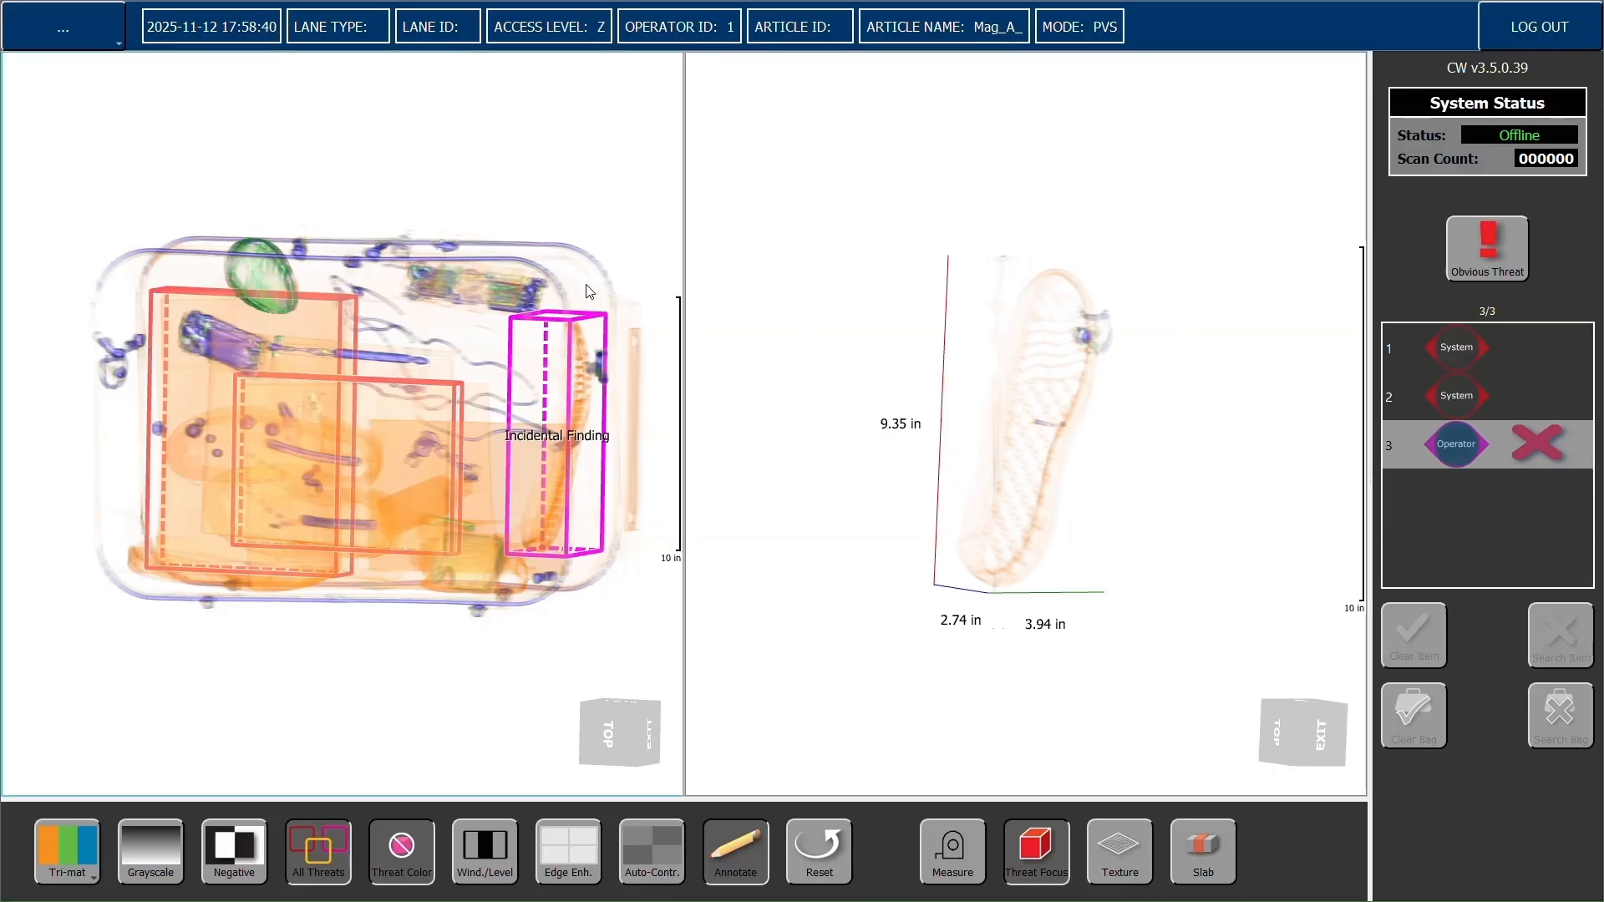
Enlarge the annotation box around the shoe to about 9.54 × 3.20 × 4.28 in by moving its faces outward
mouse_move(562, 317)
mouse_down()
mouse_move(573, 204)
mouse_move(573, 309)
mouse_up()
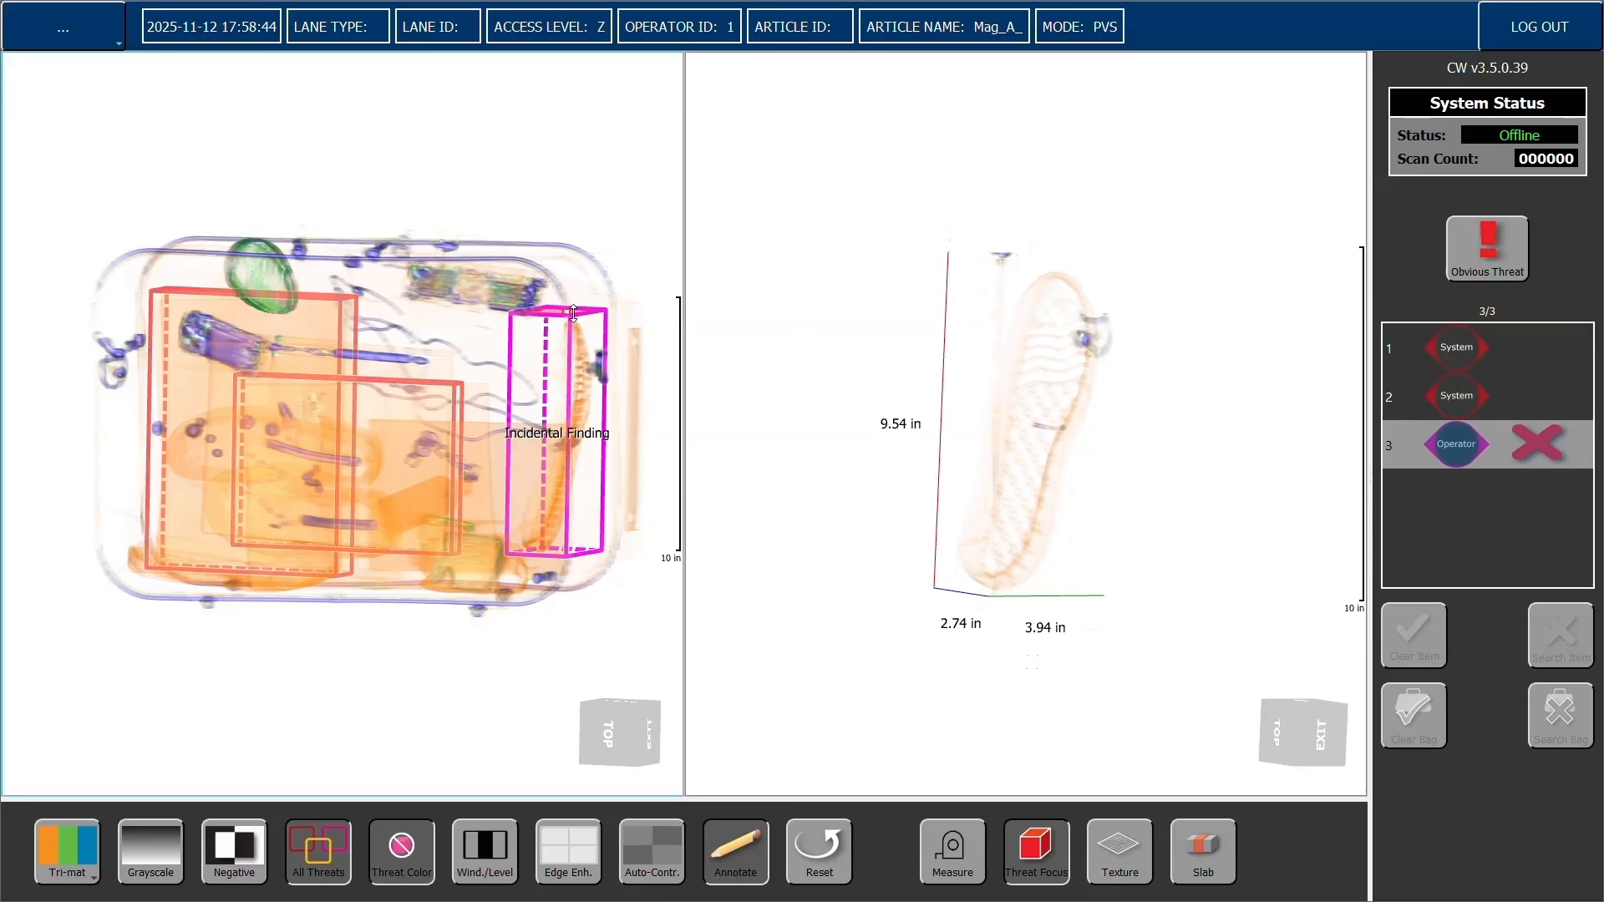
drag(591, 378, 644, 401)
mouse_move(530, 452)
mouse_down()
mouse_move(359, 469)
mouse_move(507, 441)
mouse_up()
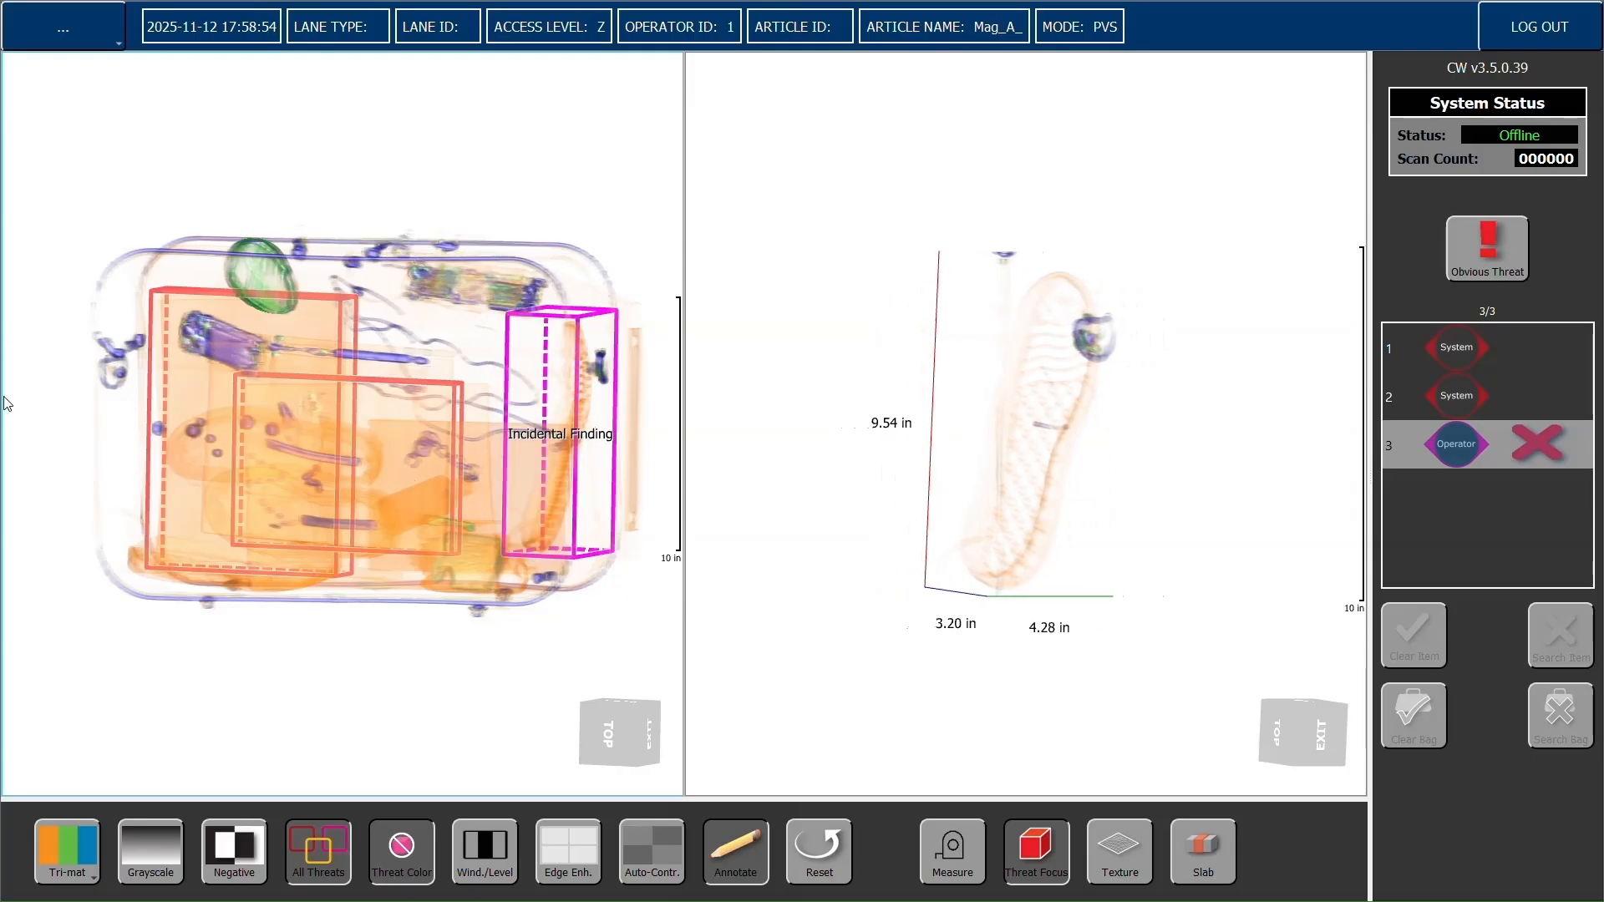
Annotate the dense blue block near the suitcase's upper corner with a box about 2.52 × 0.92 × 3.88 in
drag(79, 455, 473, 461)
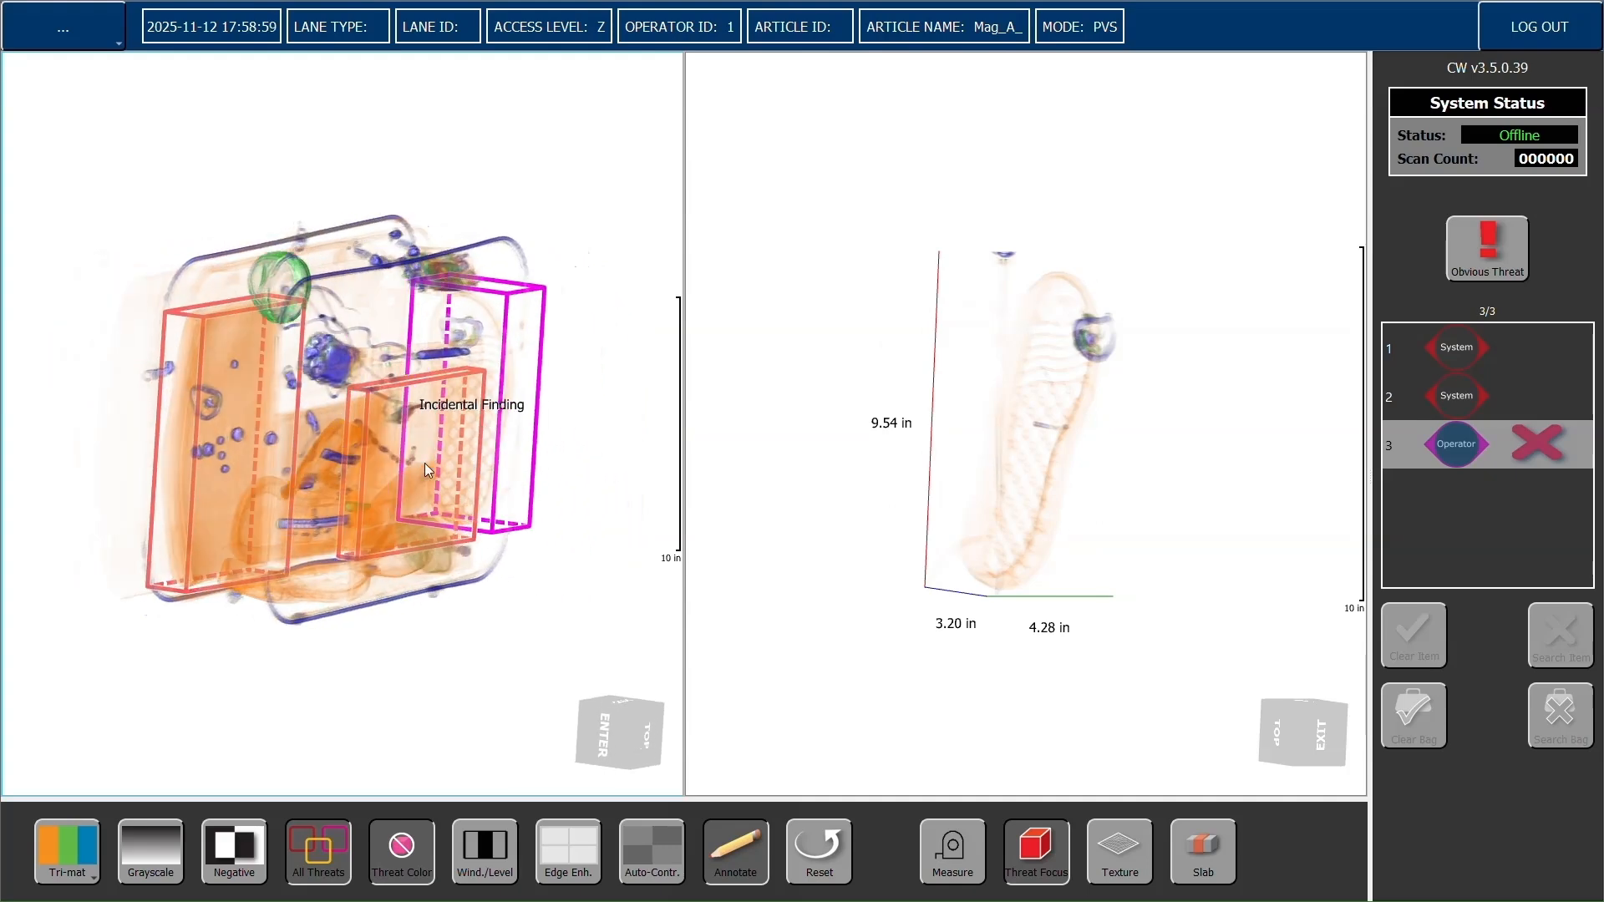
click(333, 359)
drag(941, 250, 1397, 307)
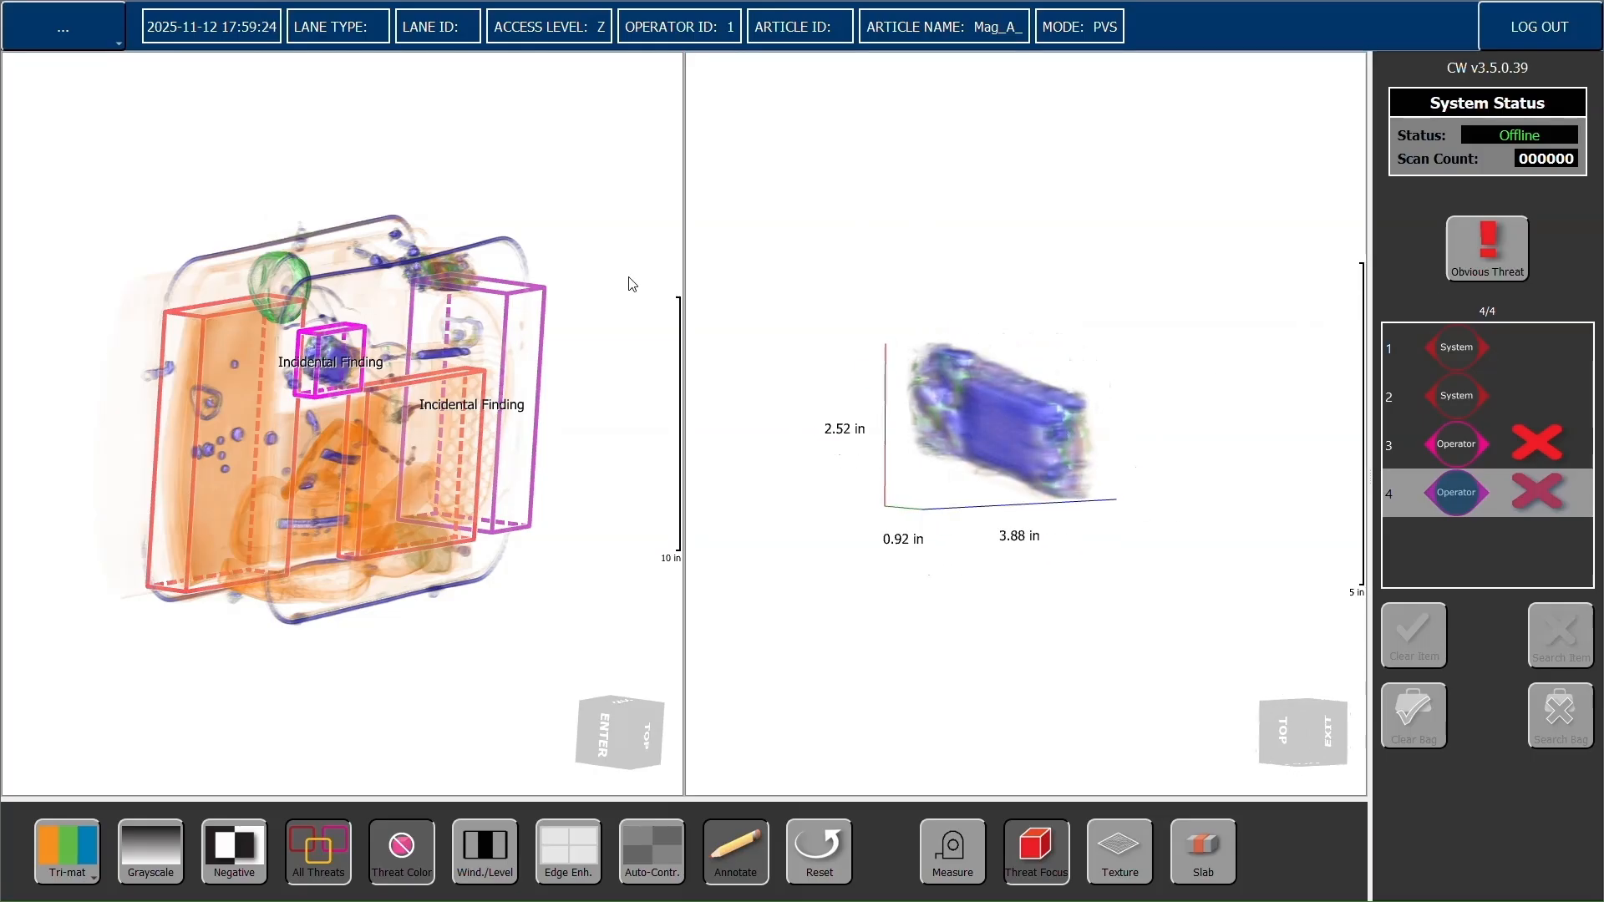
Delete the annotation box around the shoe at the suitcase's exit end
drag(602, 424, 433, 433)
click(562, 365)
right_click(566, 369)
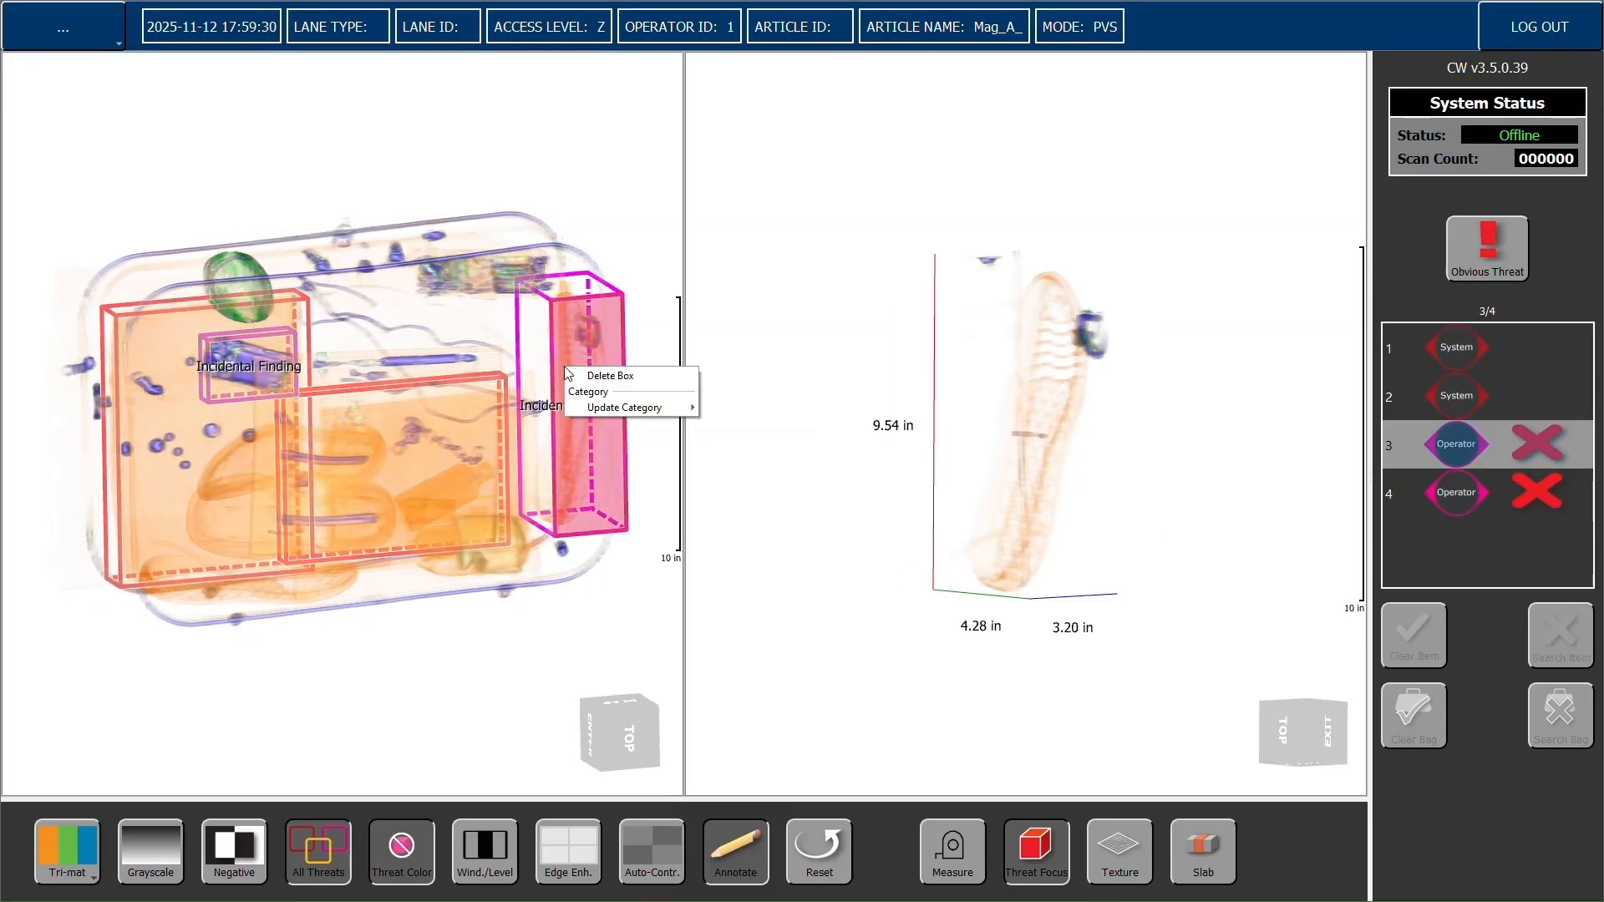
click(620, 386)
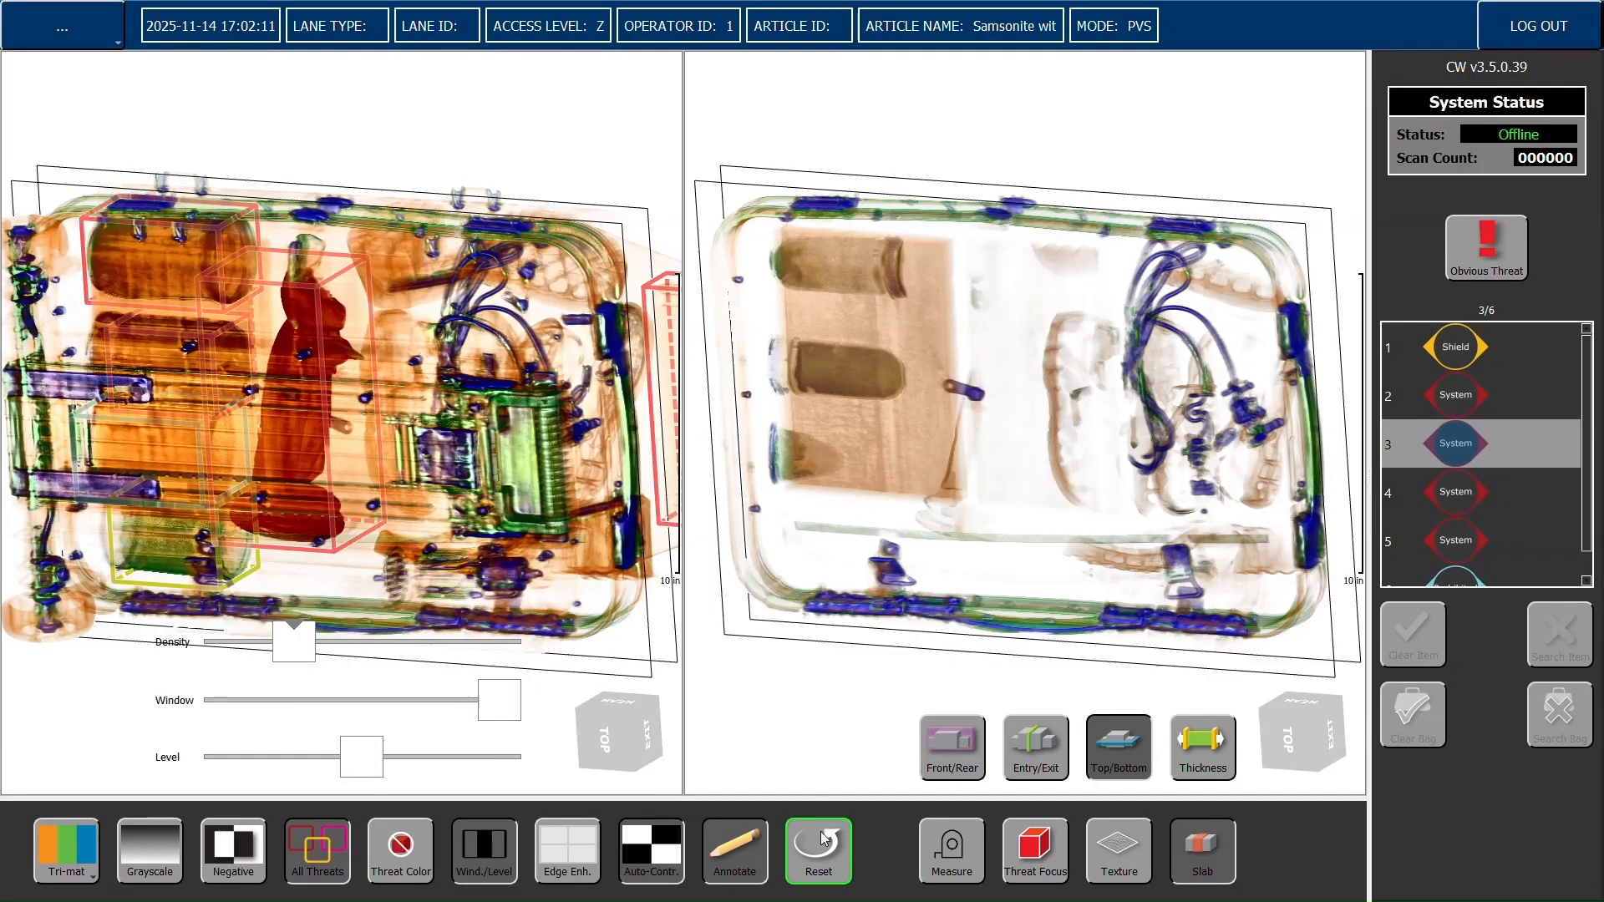
Reset the suitcase display to its defaults and measure the isolated figurine's width across its body
click(819, 845)
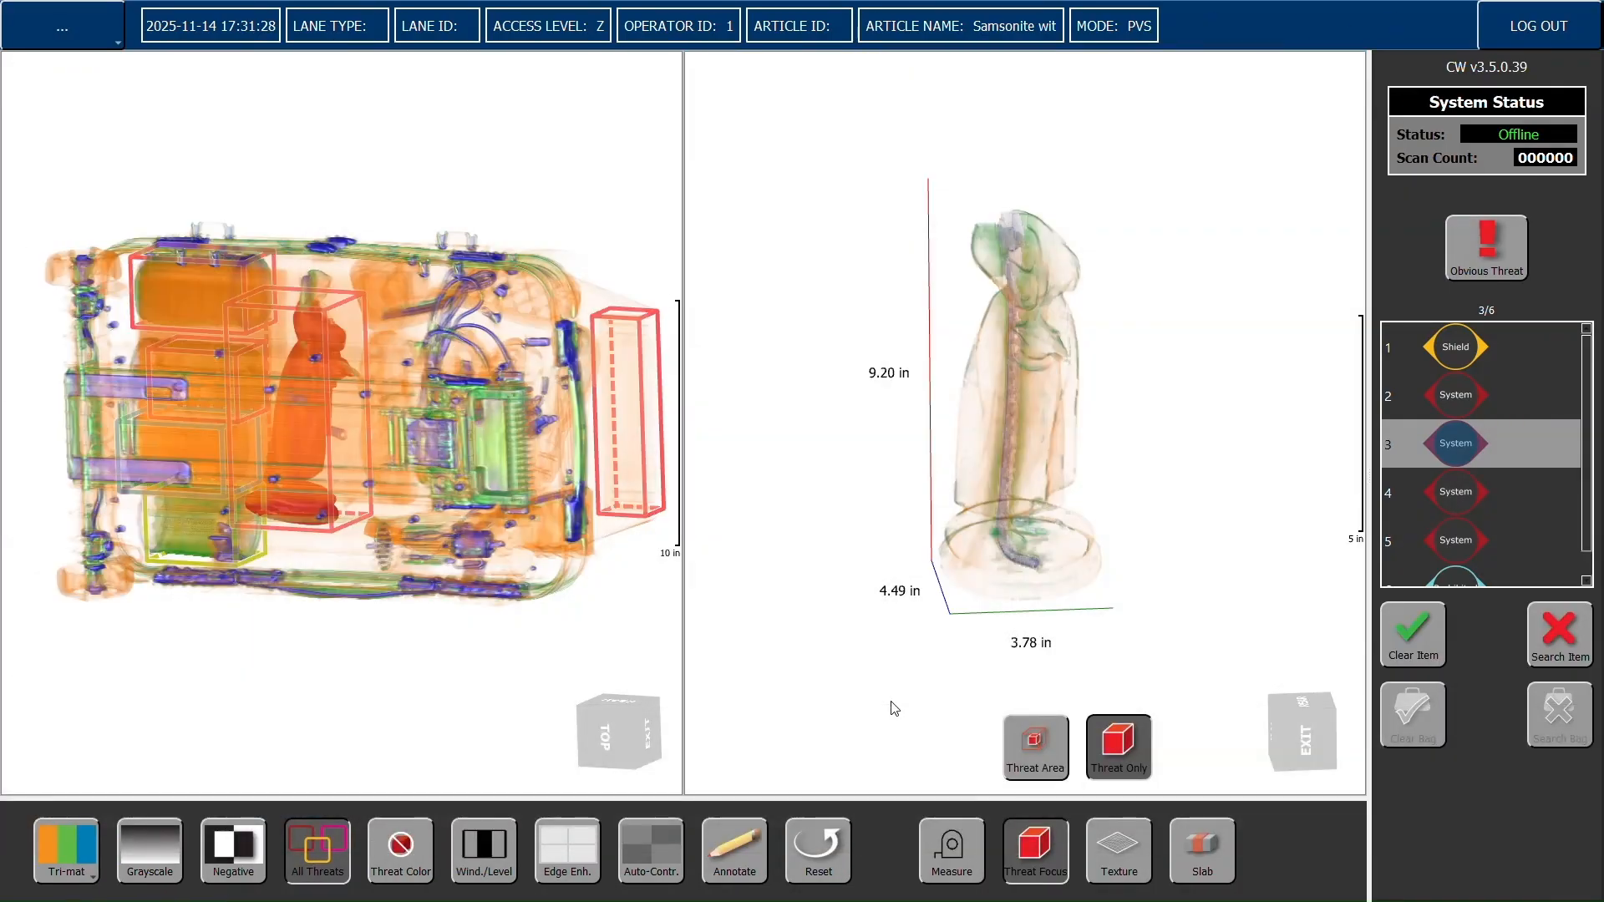
click(946, 851)
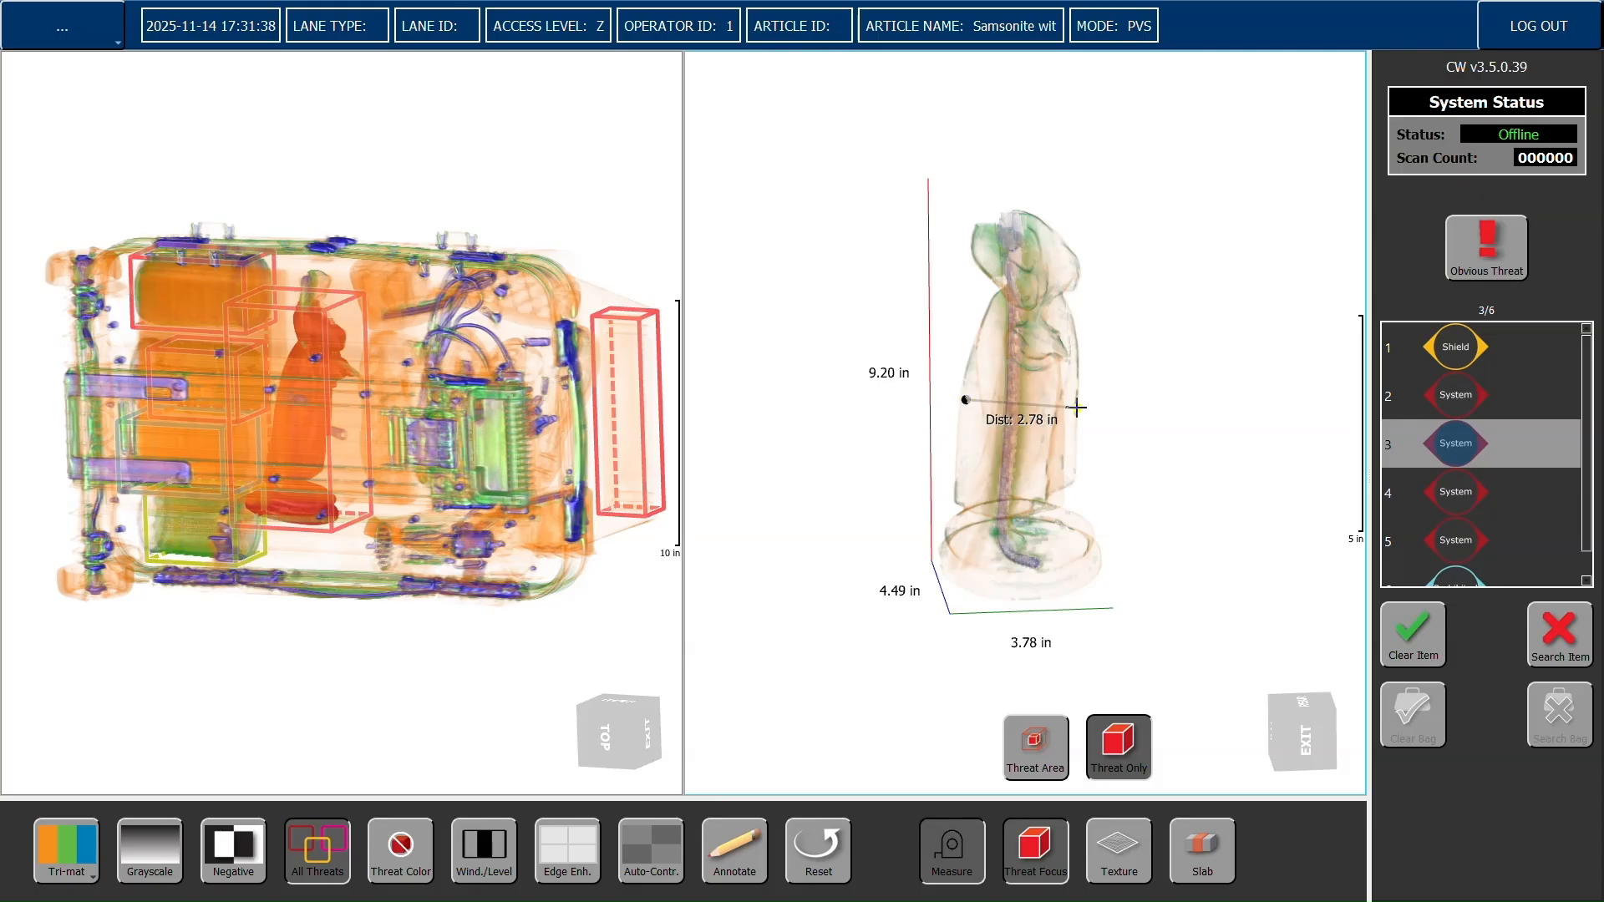
mouse_move(1291, 393)
mouse_down()
mouse_move(1200, 451)
mouse_move(992, 498)
mouse_move(924, 484)
mouse_move(1193, 410)
mouse_move(978, 508)
mouse_move(906, 484)
mouse_move(1178, 433)
mouse_move(1281, 387)
mouse_move(1264, 411)
mouse_up()
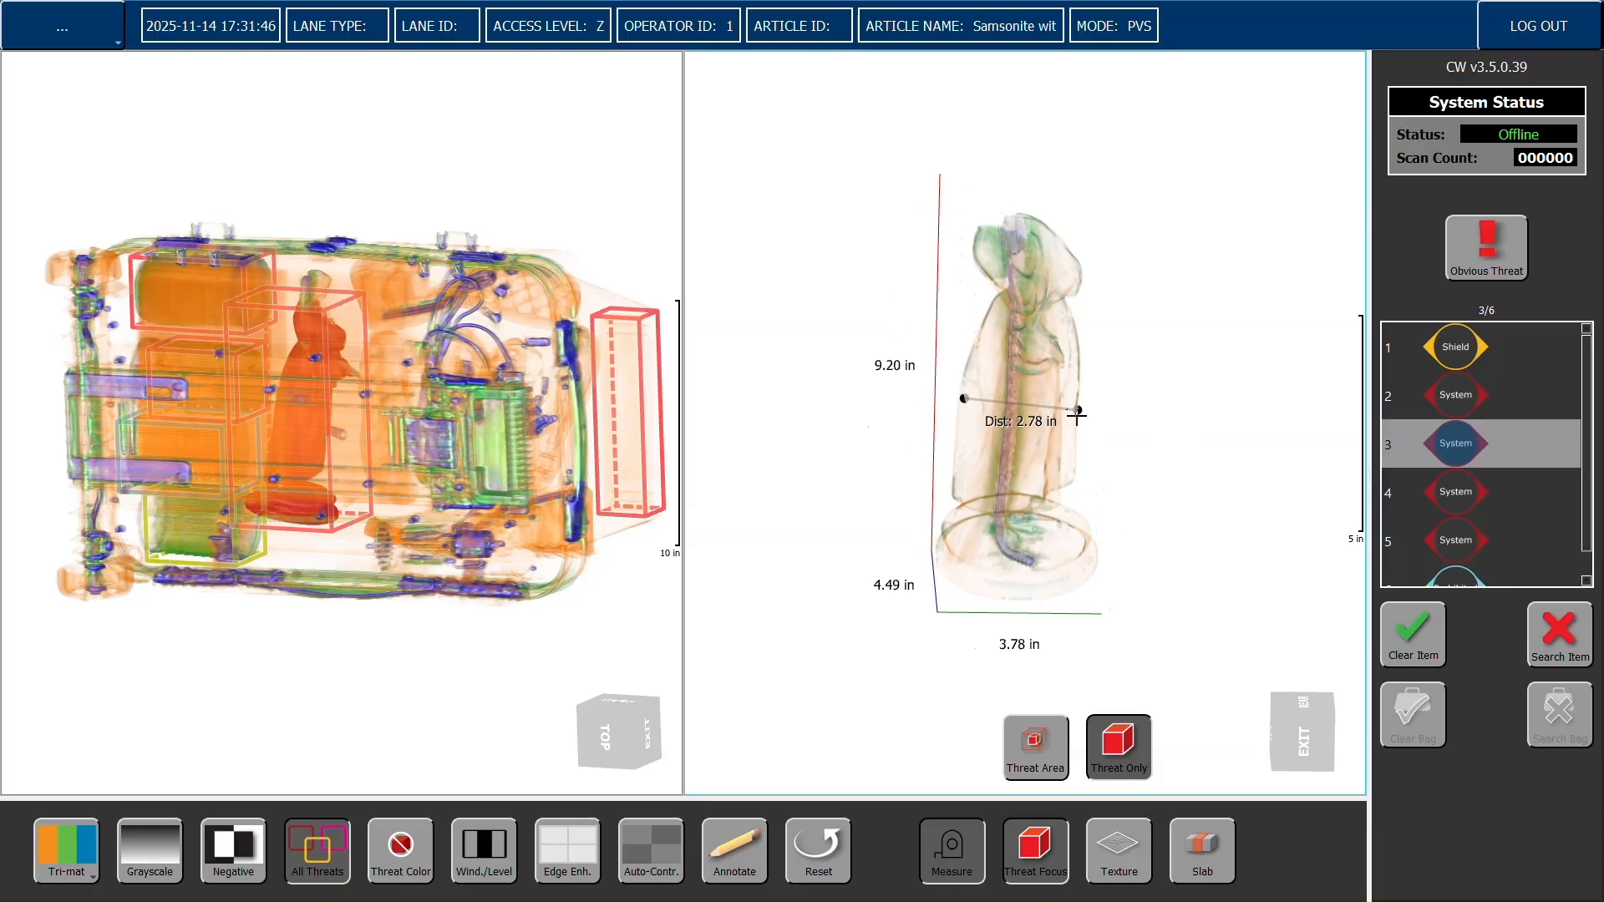
Move both endpoints of the figurine's measurement down to its base to measure across the base
drag(1078, 498, 1099, 582)
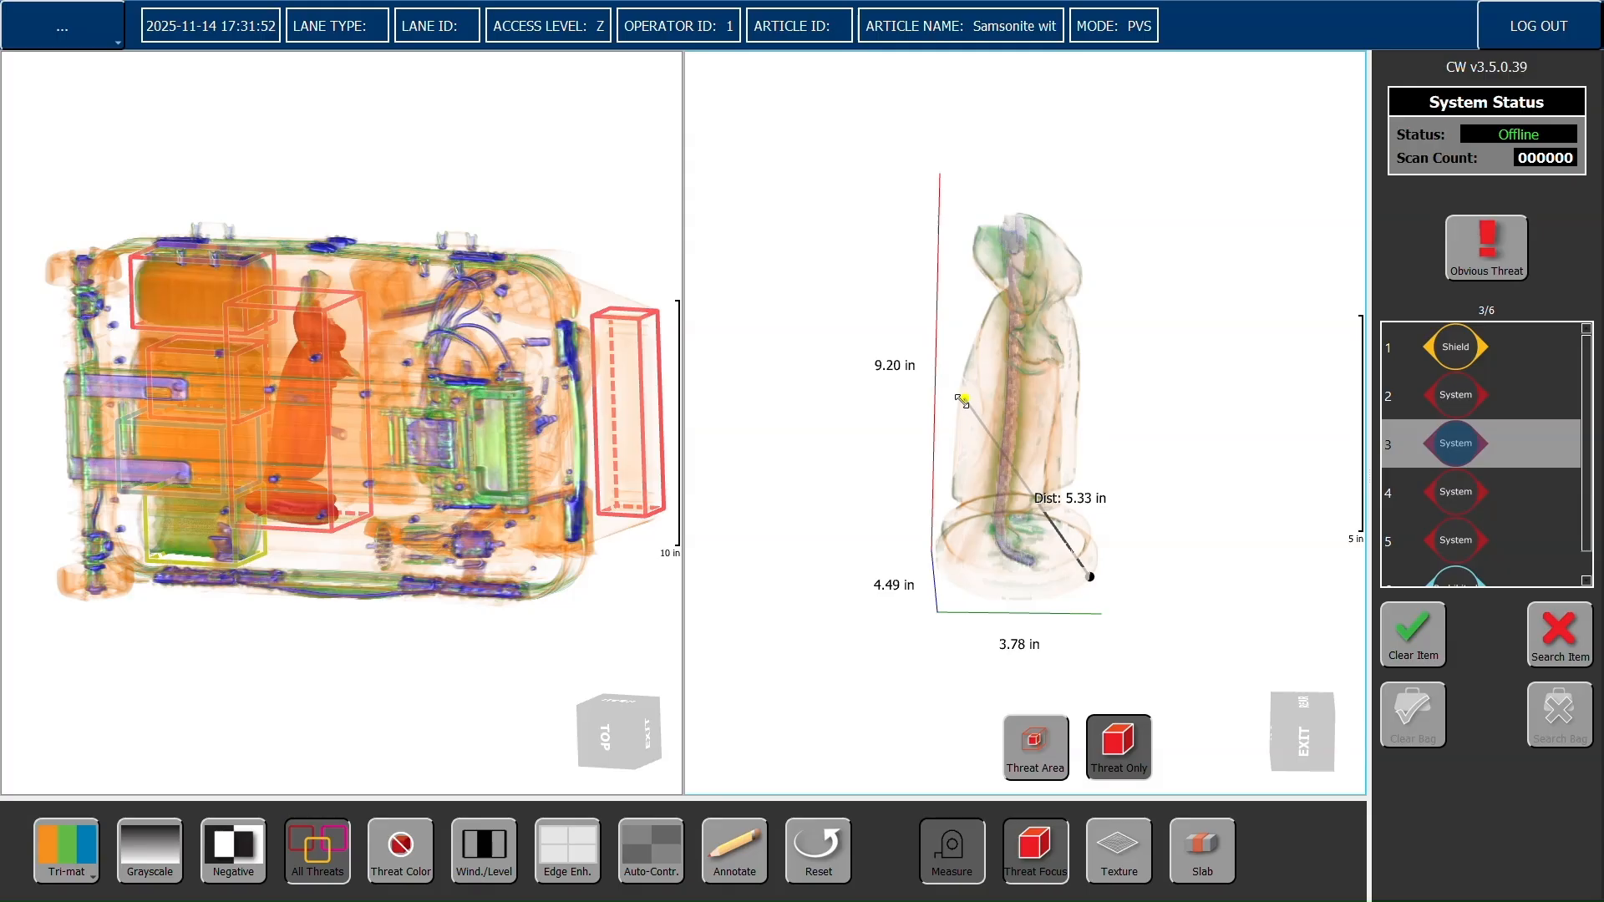
drag(961, 401, 948, 495)
drag(933, 550, 944, 519)
drag(1221, 472, 1260, 308)
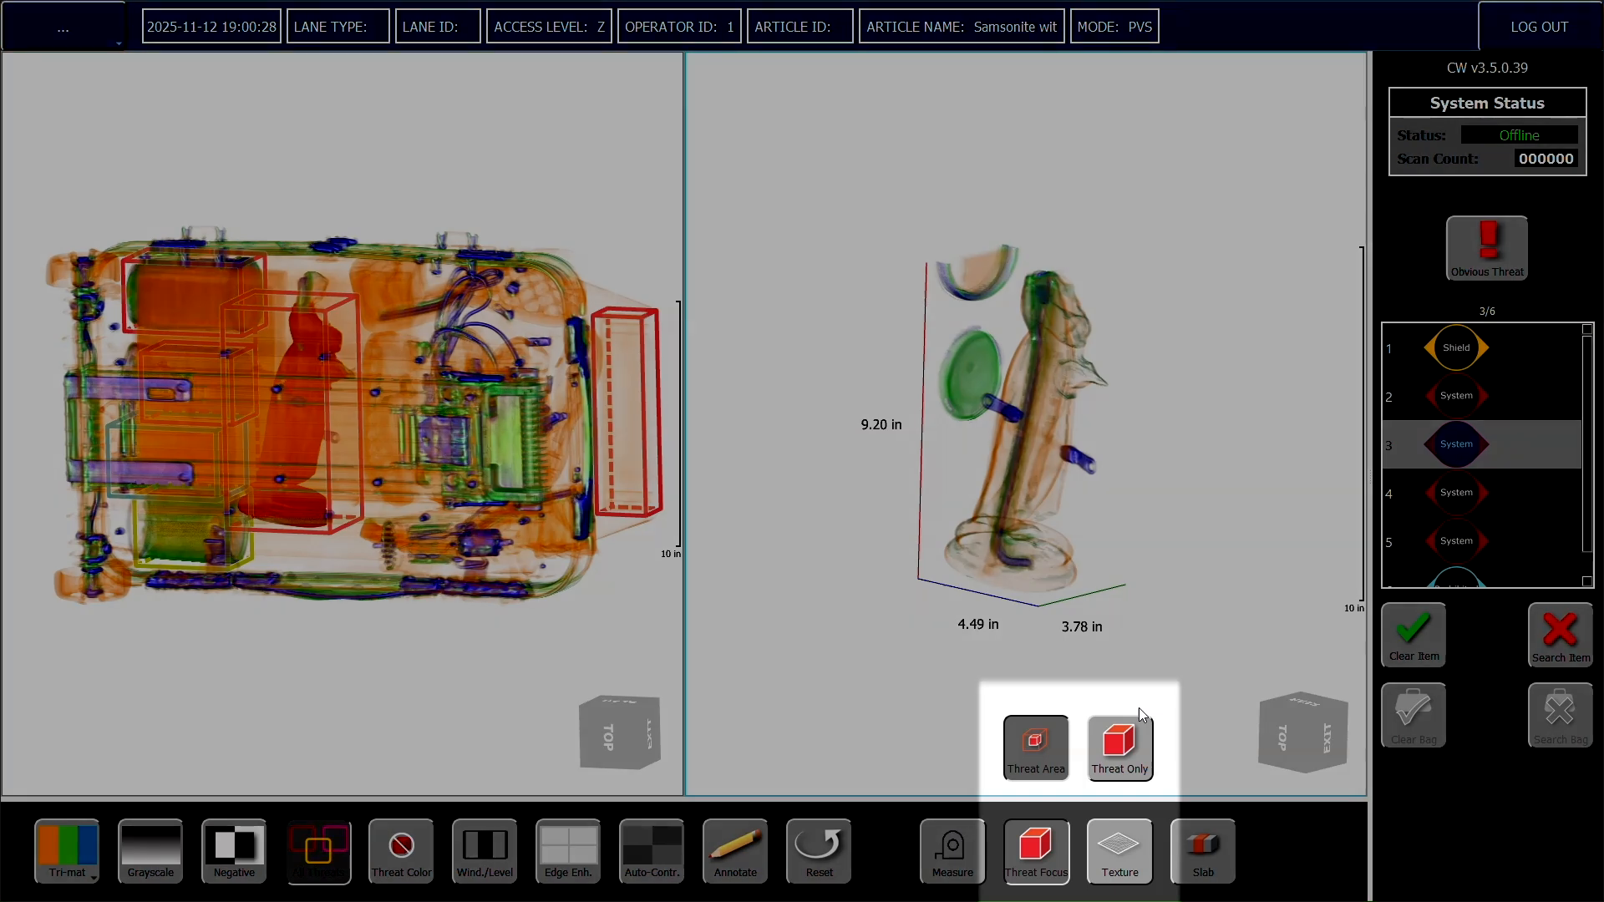
Compare the isolated figurine in Threat Only and Threat Area display, ending in Threat Area at another angle
click(1124, 748)
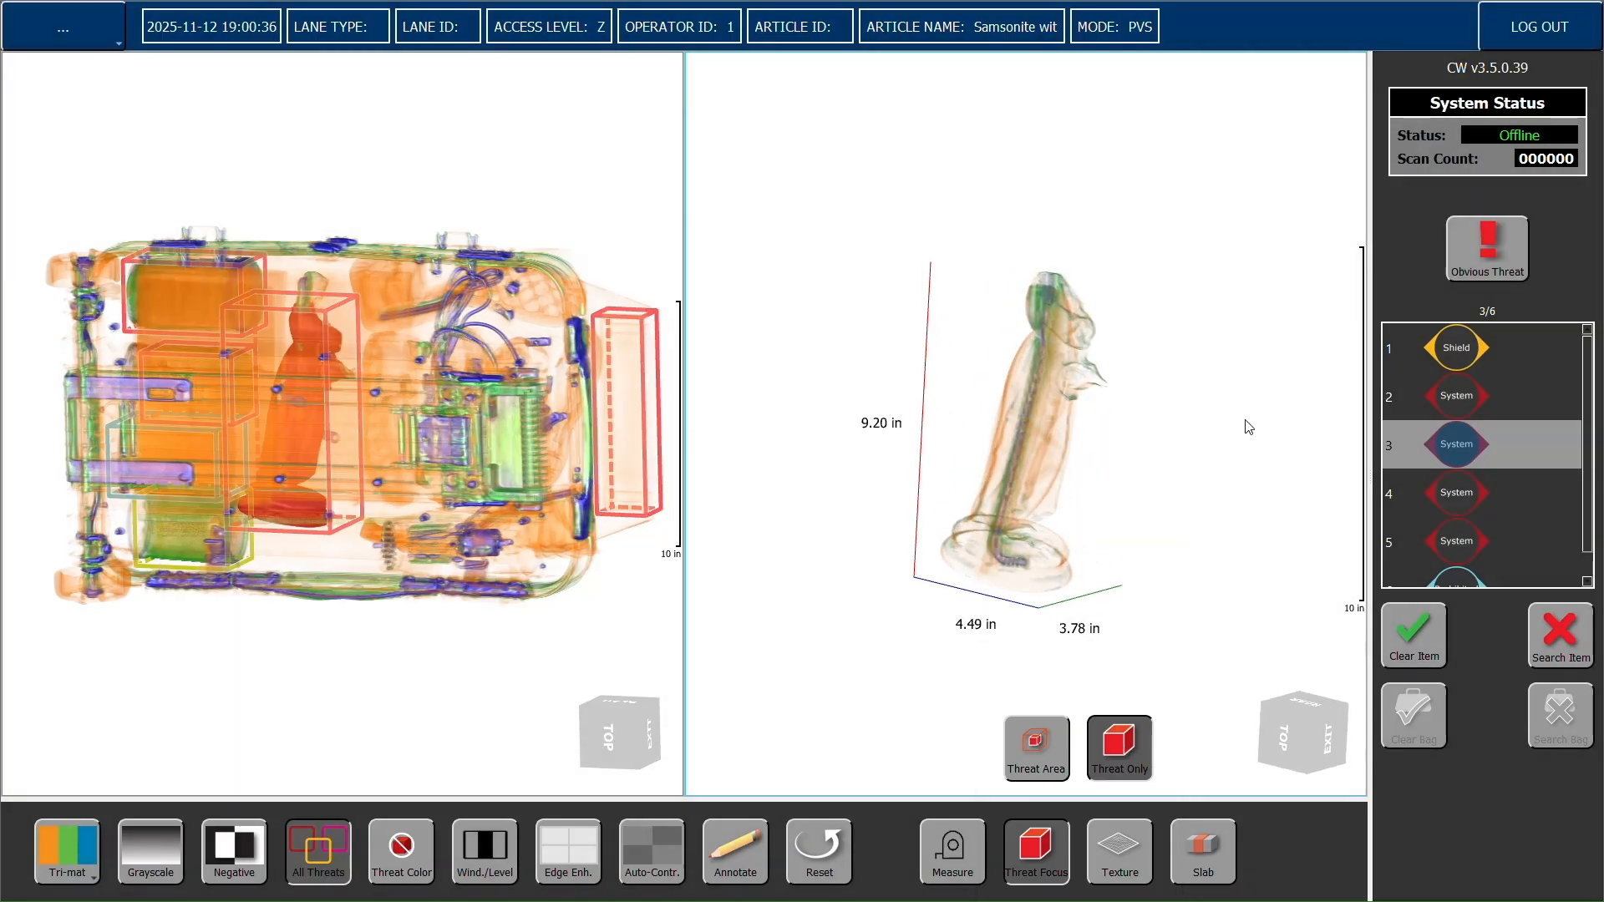
click(1033, 745)
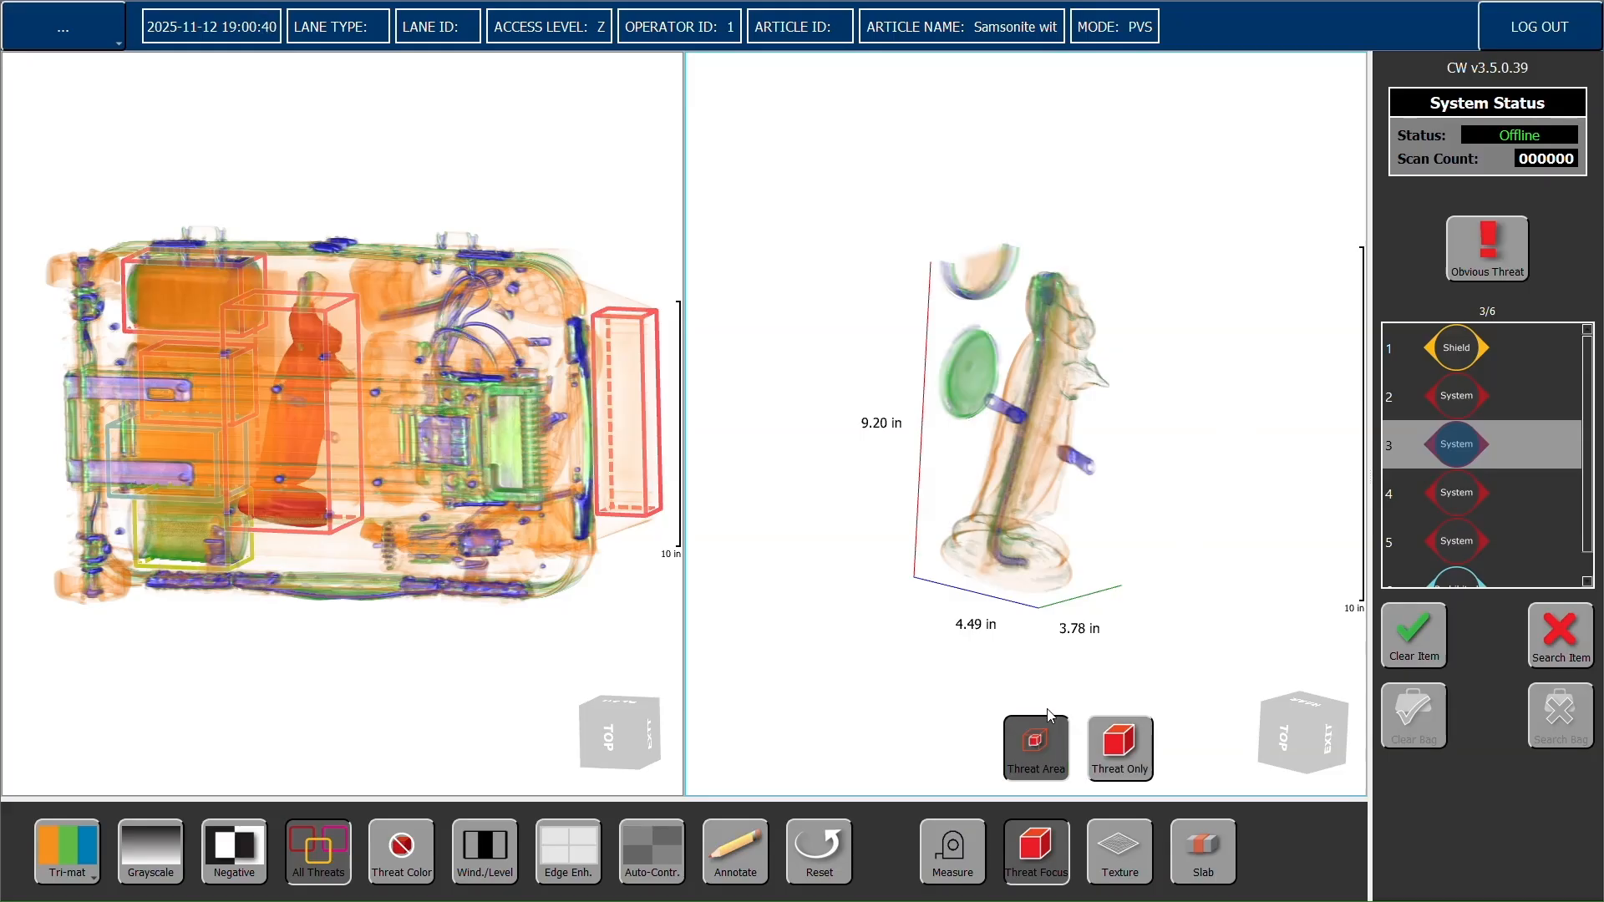
drag(1082, 464, 1174, 663)
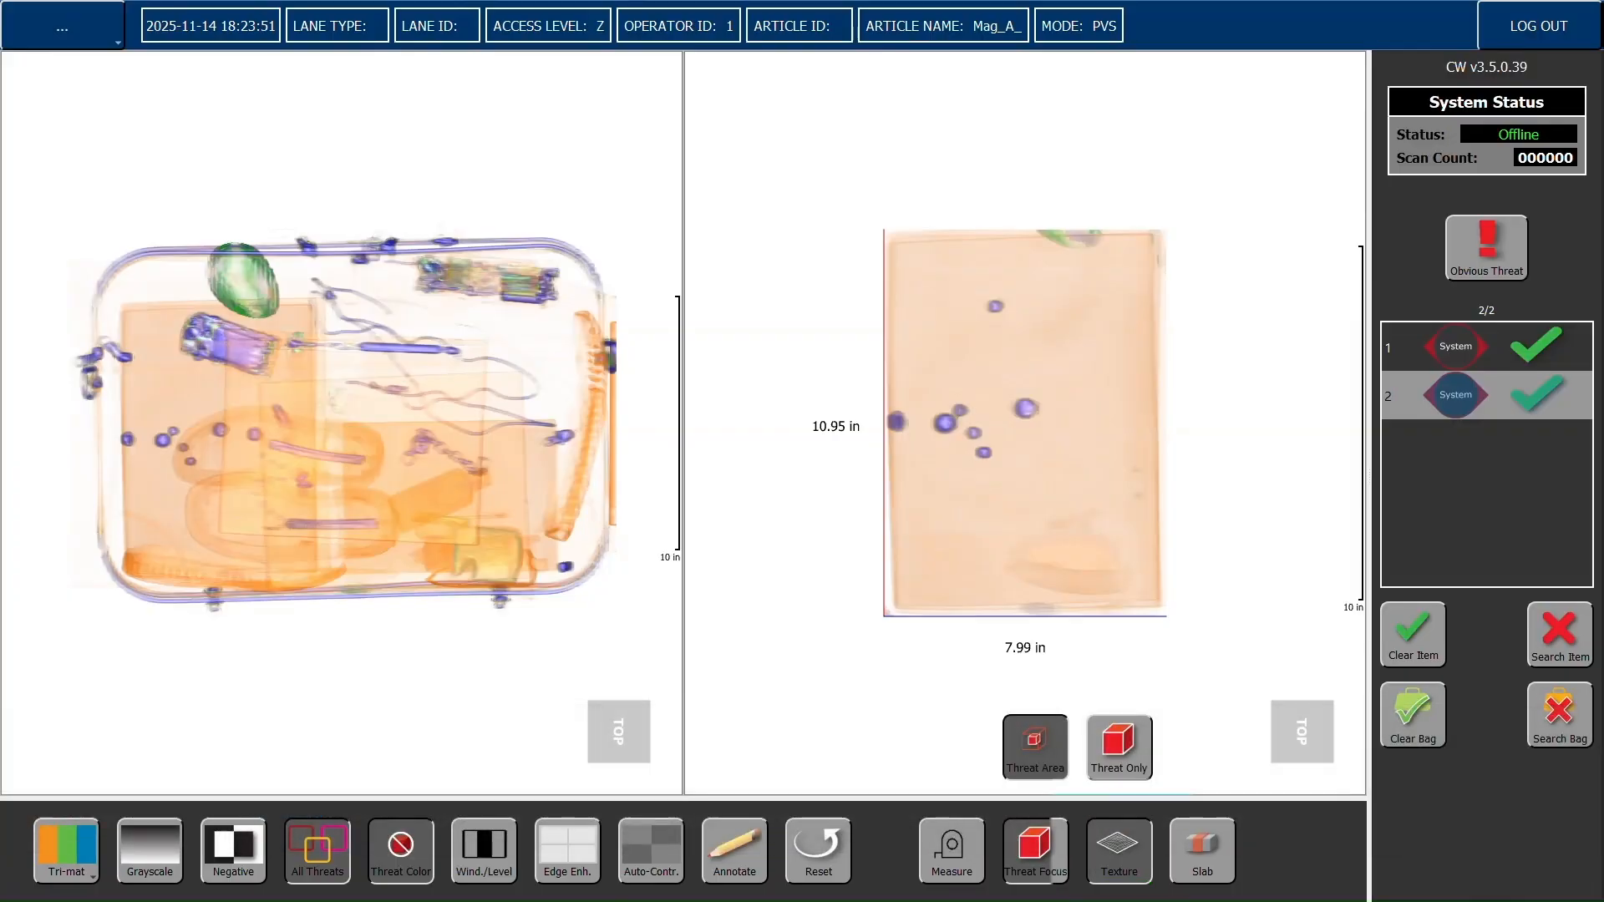
Show the suitcase in Texture display and examine it from the entry end around to the top
click(1127, 867)
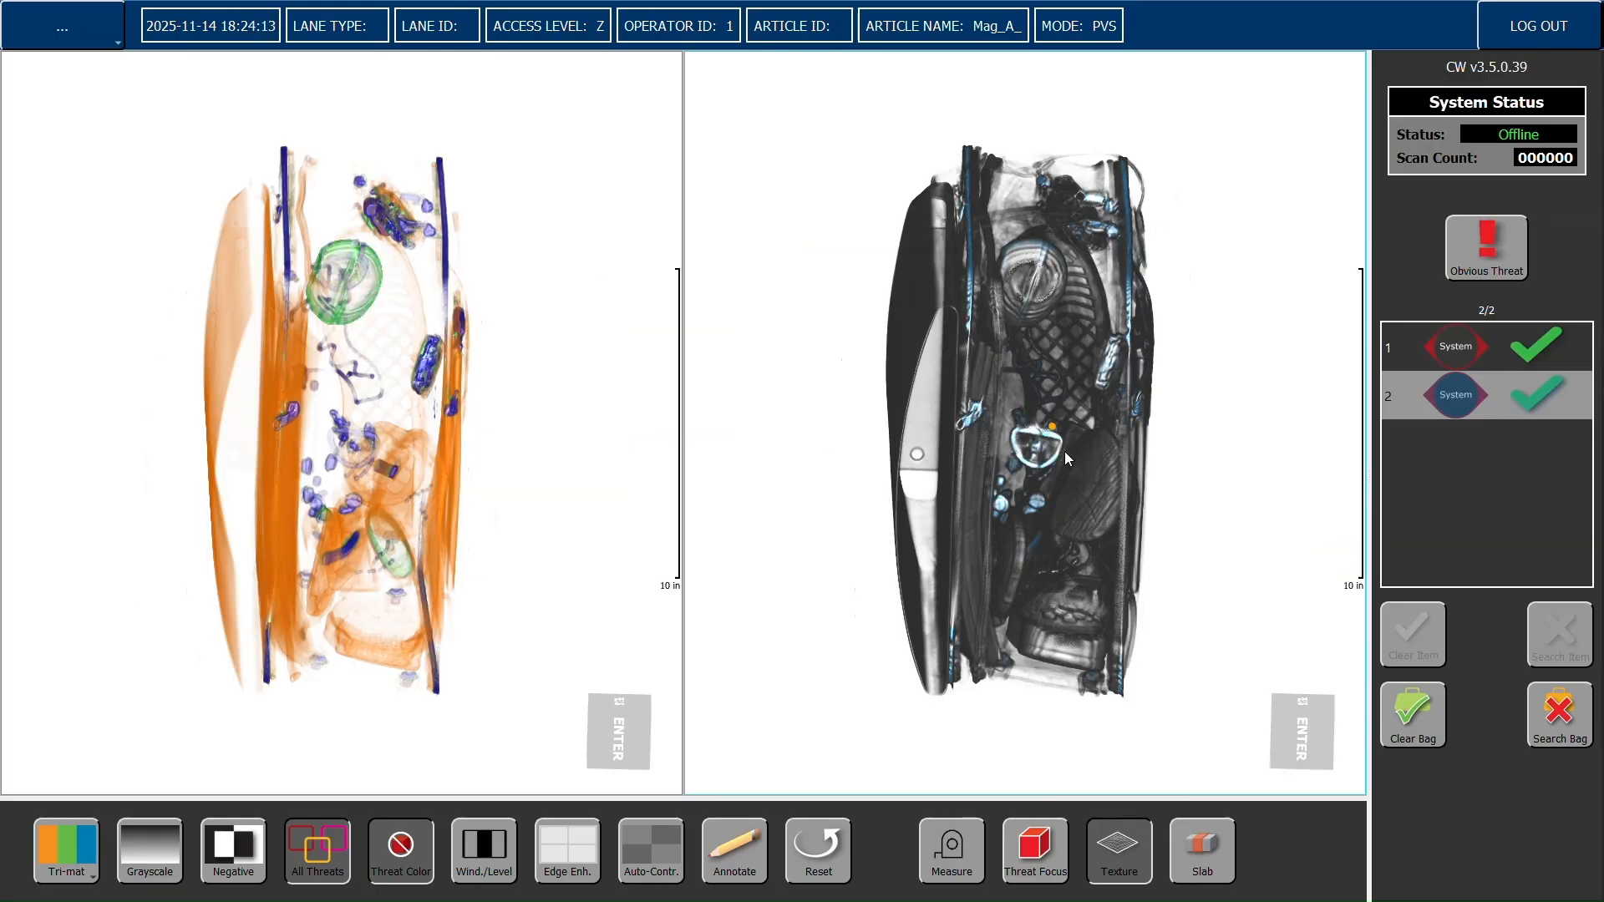
drag(1065, 451, 924, 473)
scroll(924, 473, down, 2)
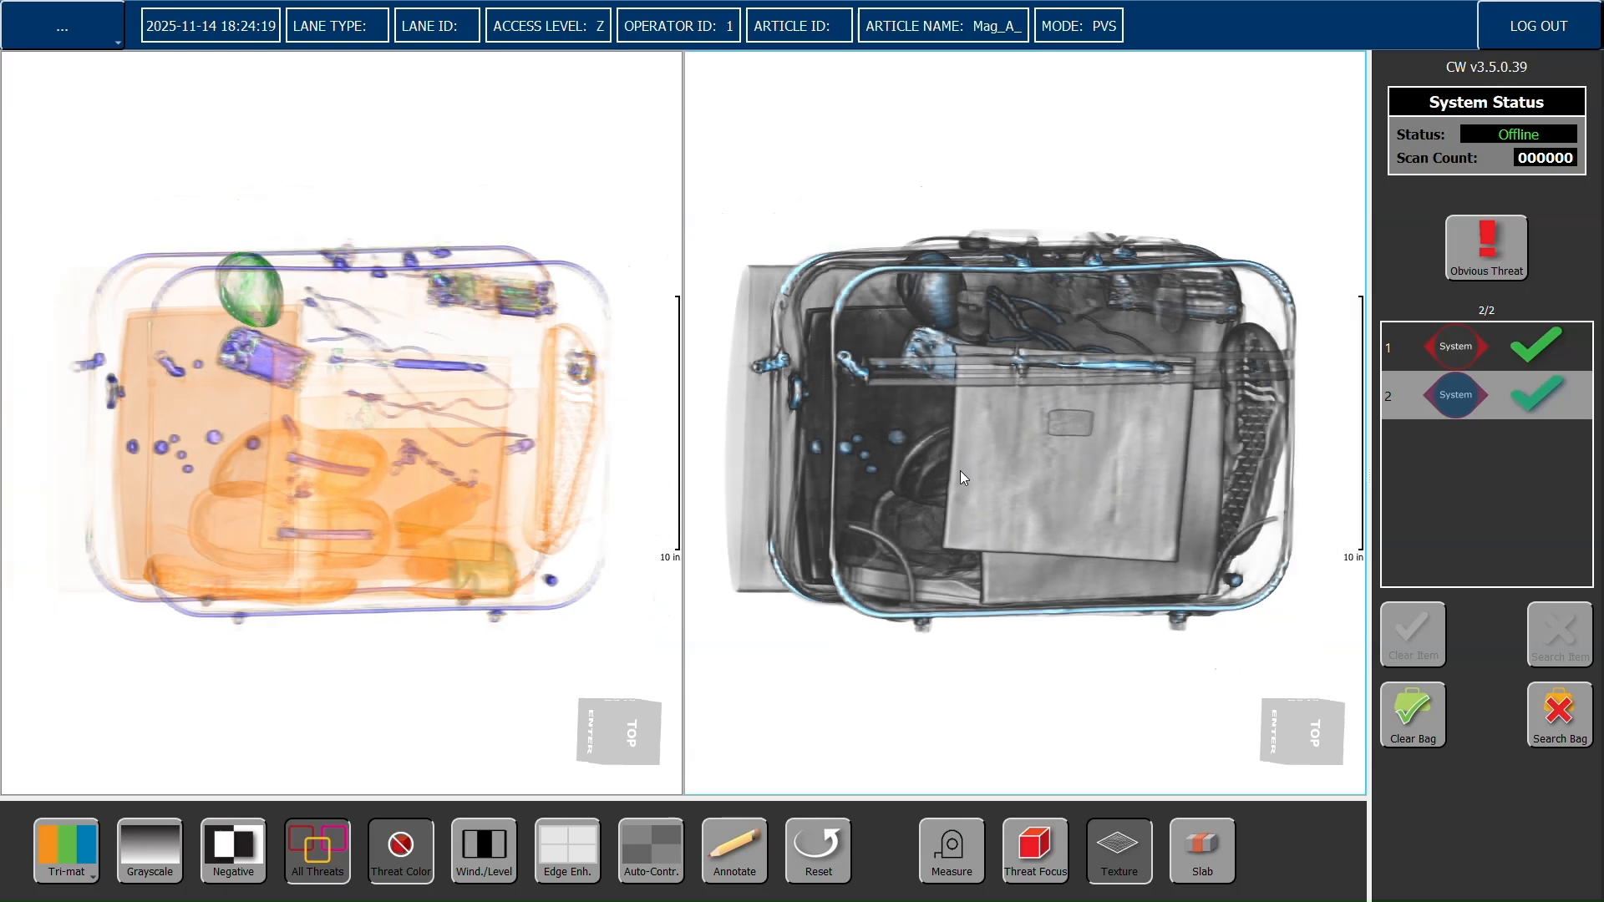
Turn off Camera Sync and rotate the textured suitcase independently of the colour view
right_click(1022, 457)
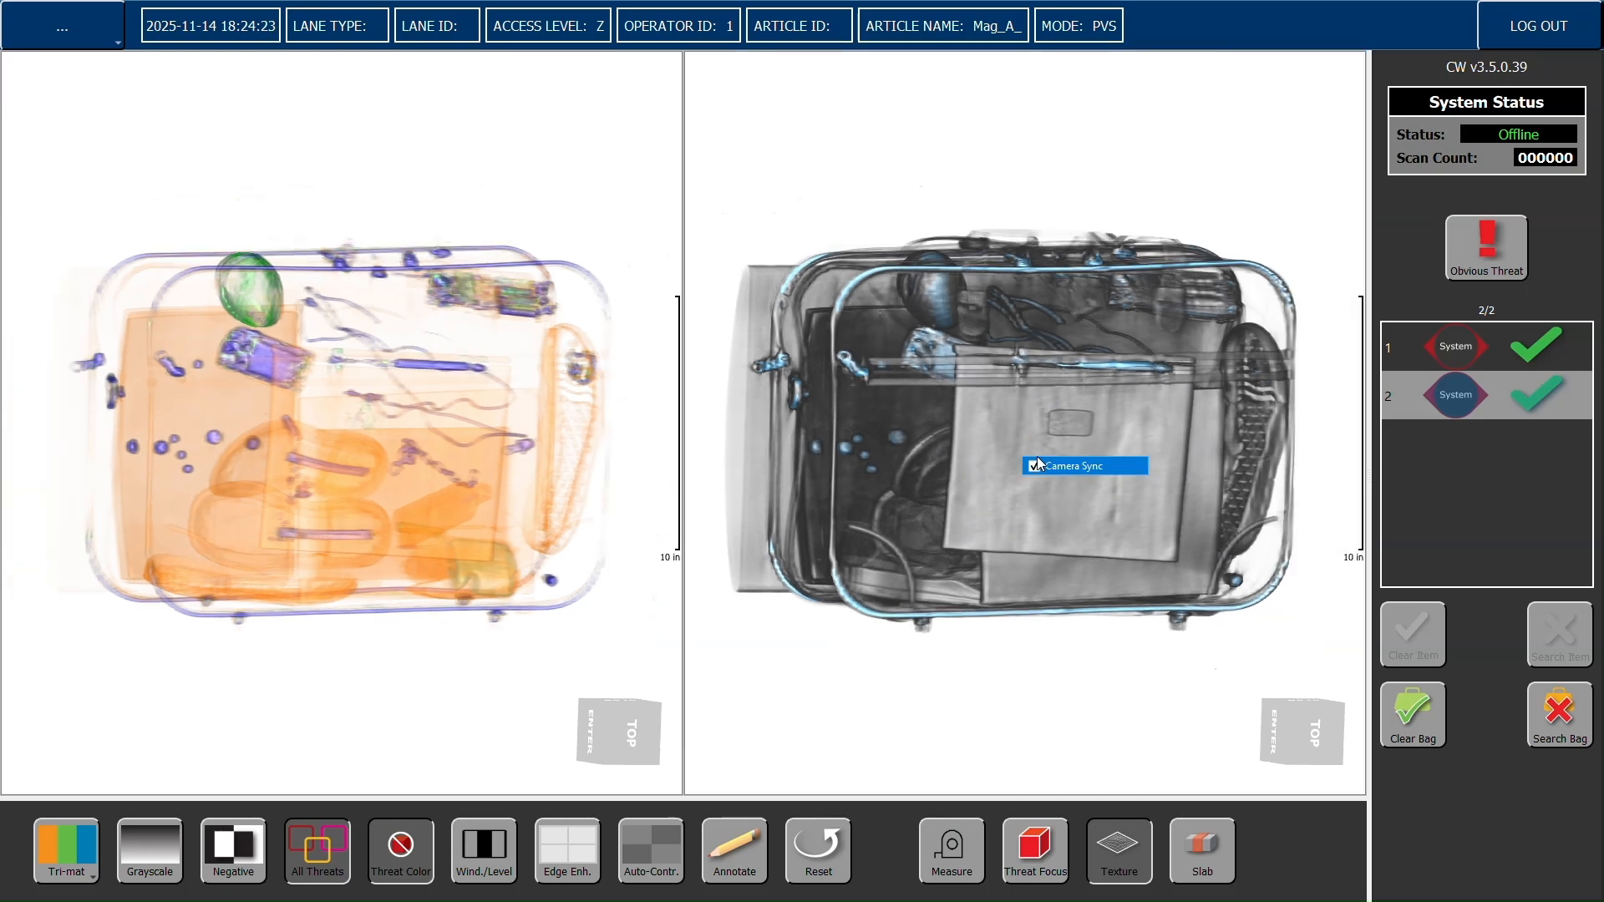
click(1081, 473)
drag(1096, 143, 1042, 154)
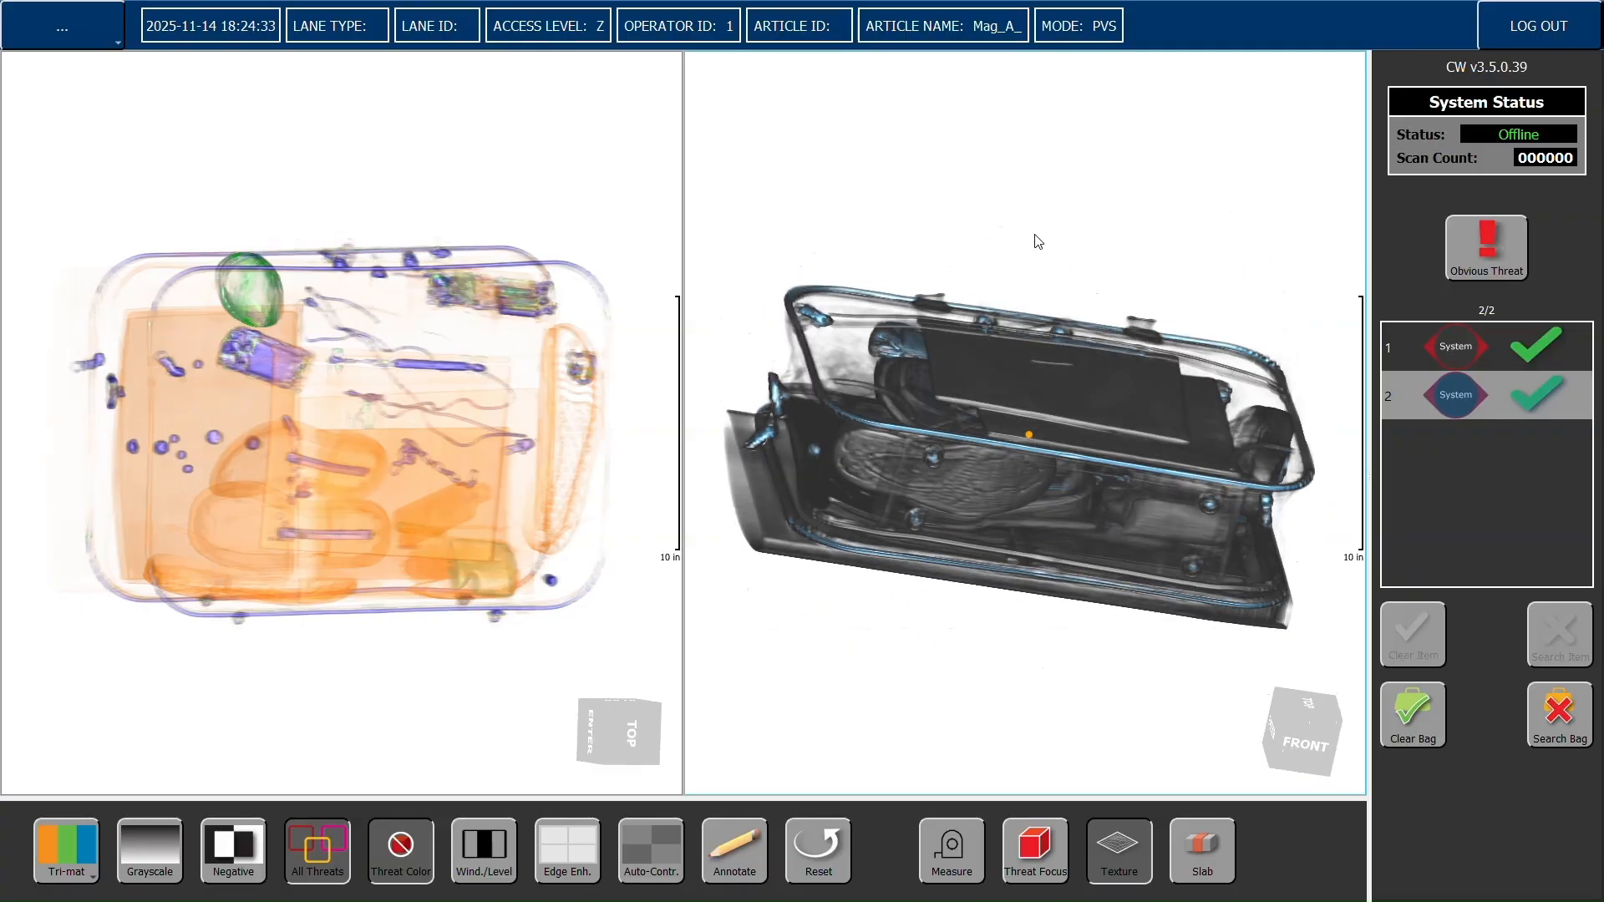
mouse_move(1036, 241)
mouse_down()
mouse_move(981, 176)
mouse_move(1013, 584)
mouse_move(999, 333)
mouse_move(1004, 670)
mouse_up()
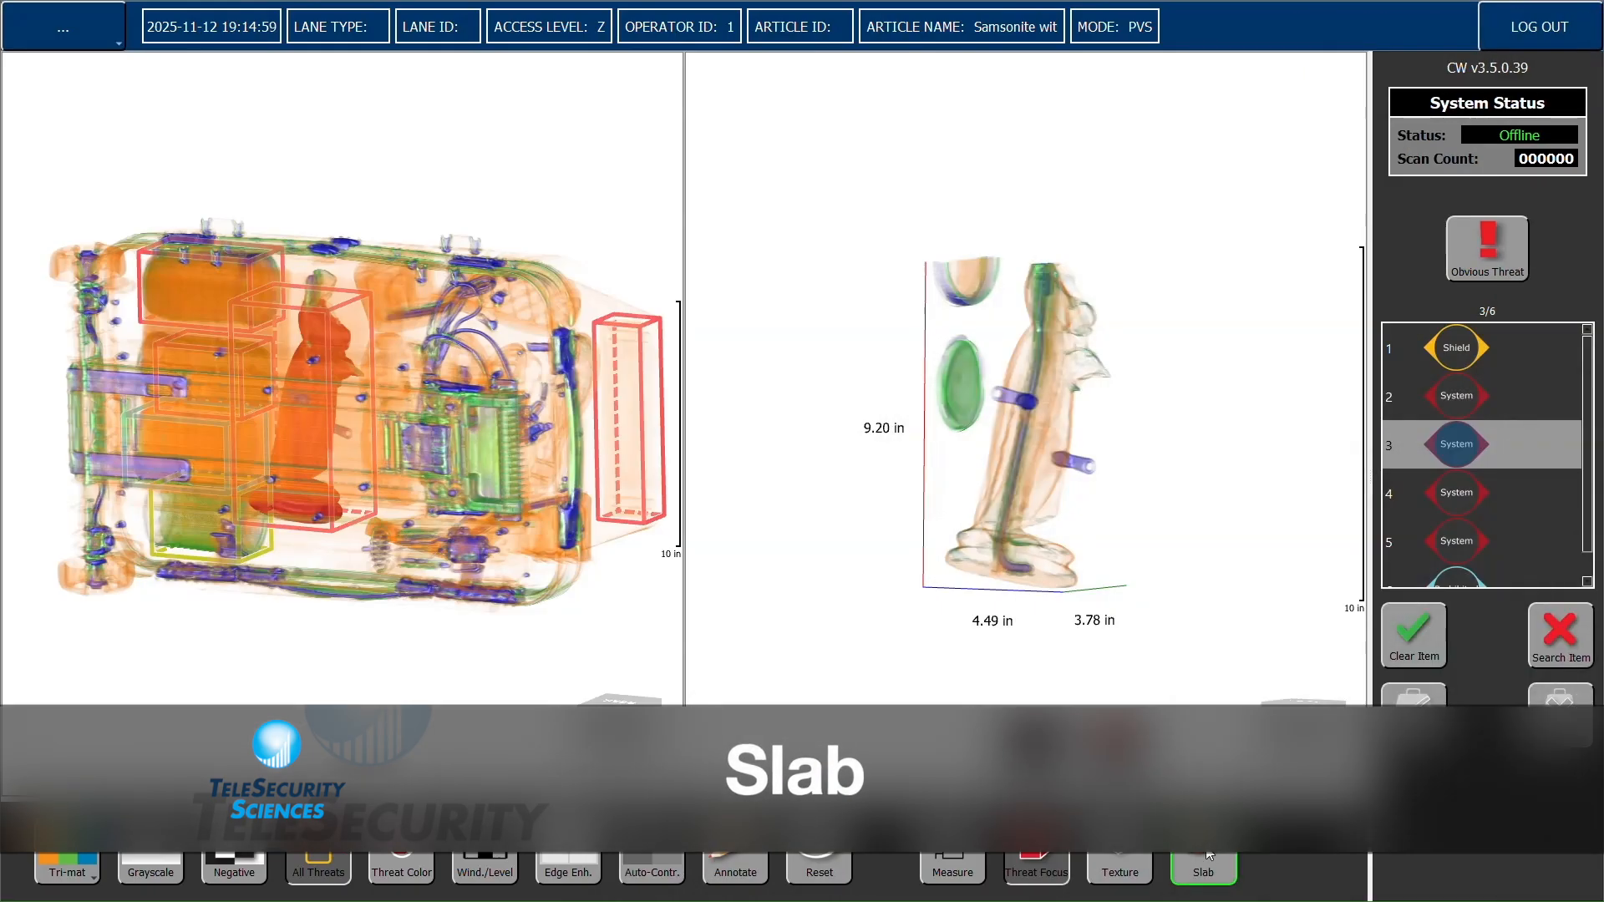
Turn on Slab mode and examine the suitcase in Front/Rear, Entry/Exit and Top/Bottom slabs
click(1213, 850)
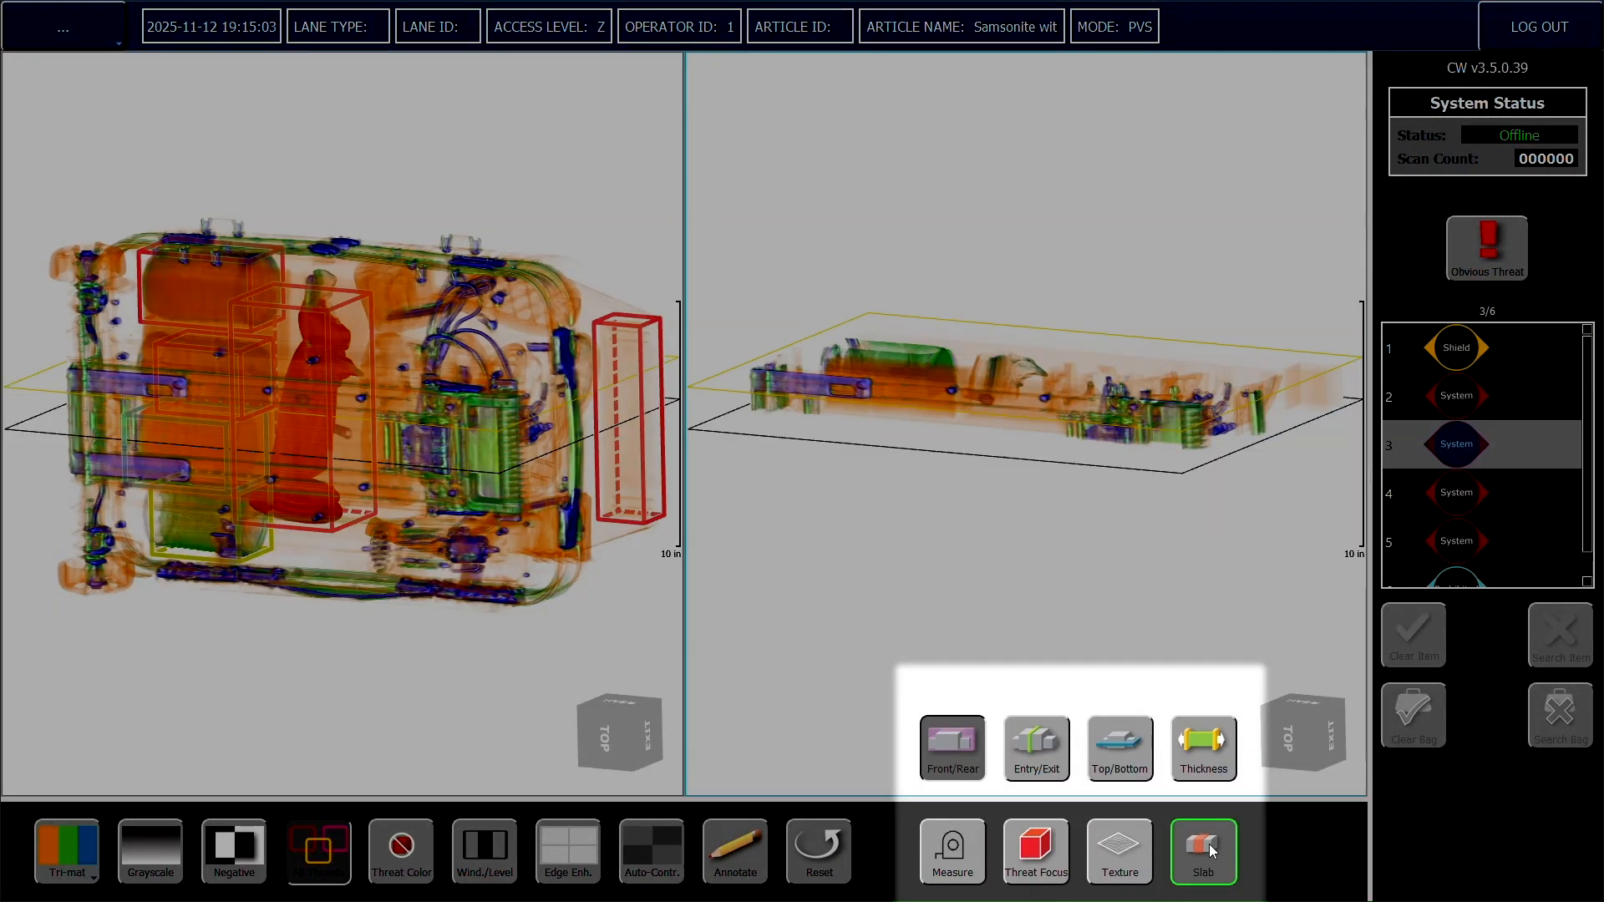
click(963, 743)
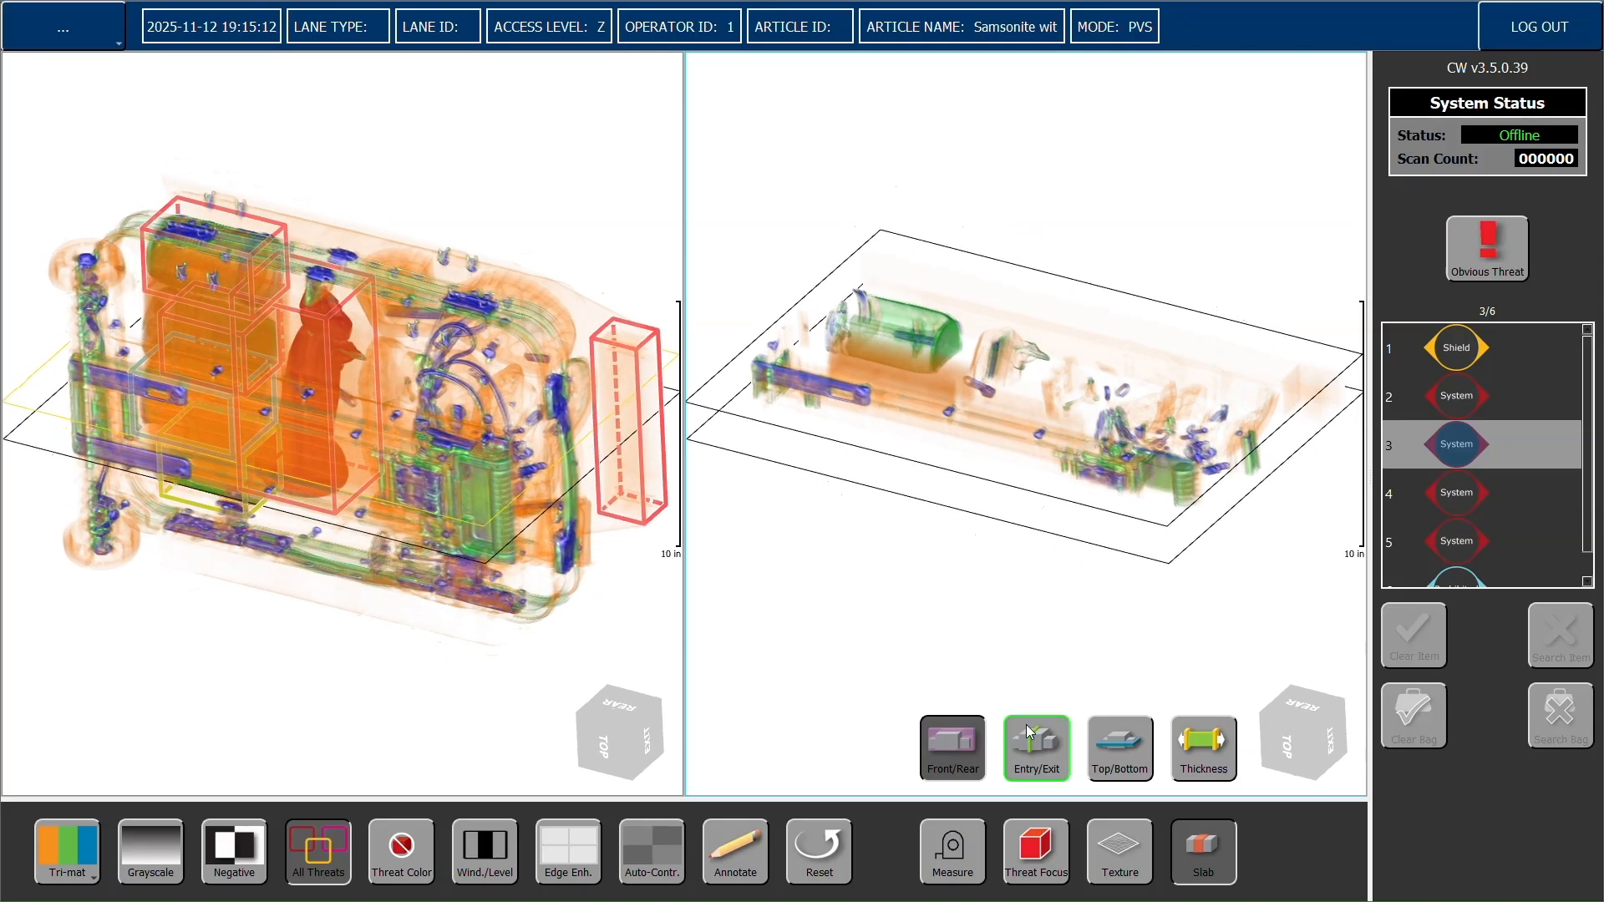
click(1041, 765)
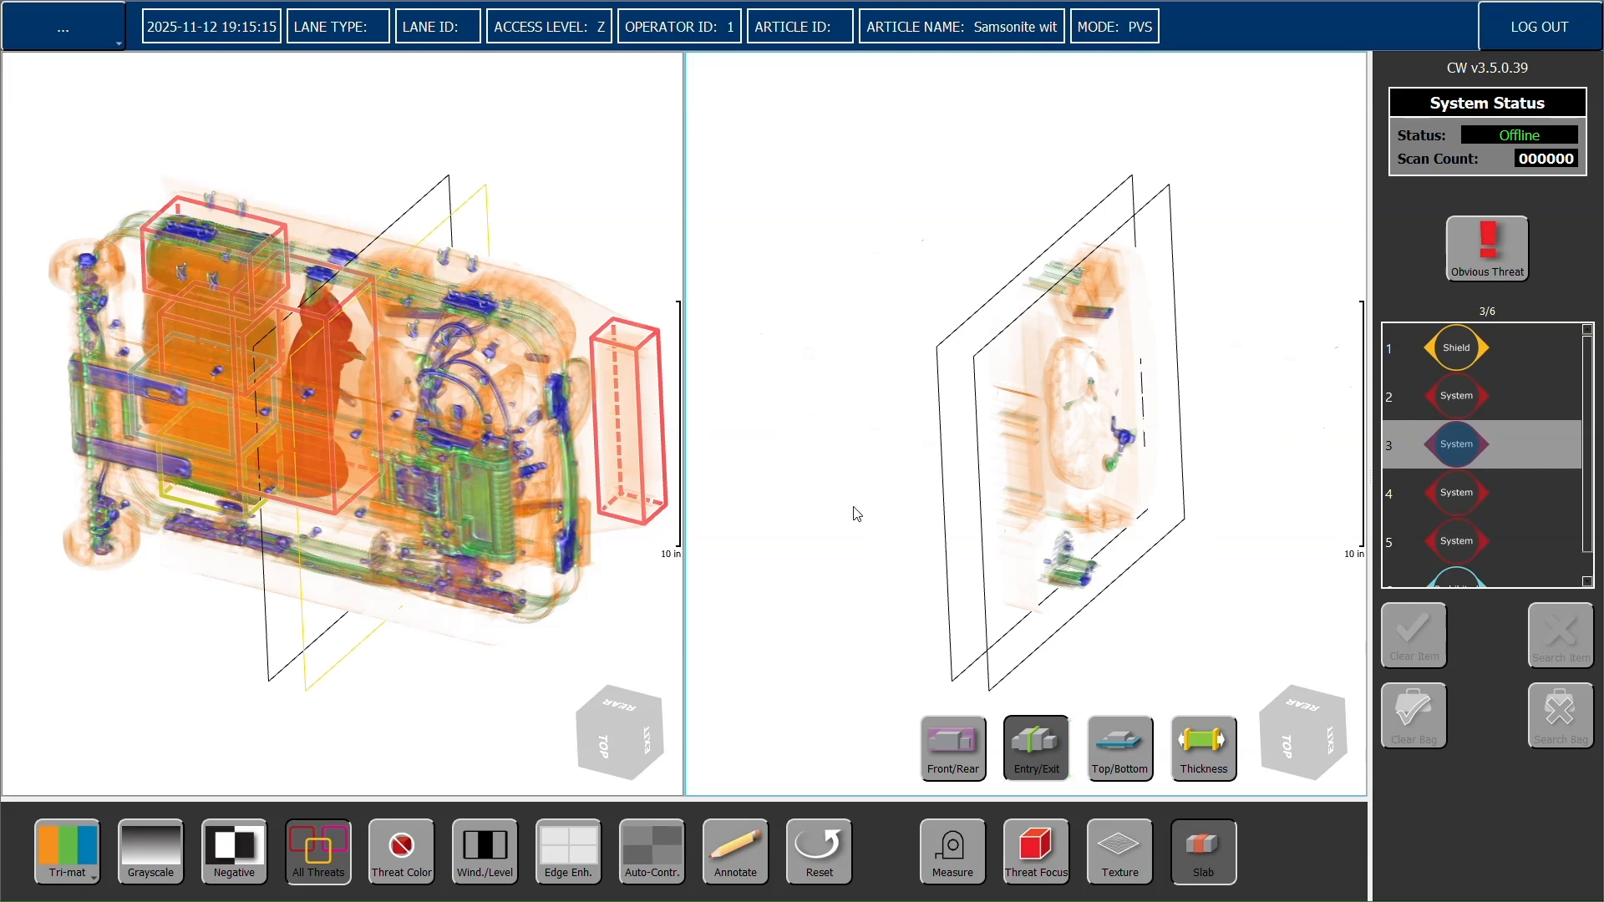
drag(986, 525, 884, 525)
click(1123, 746)
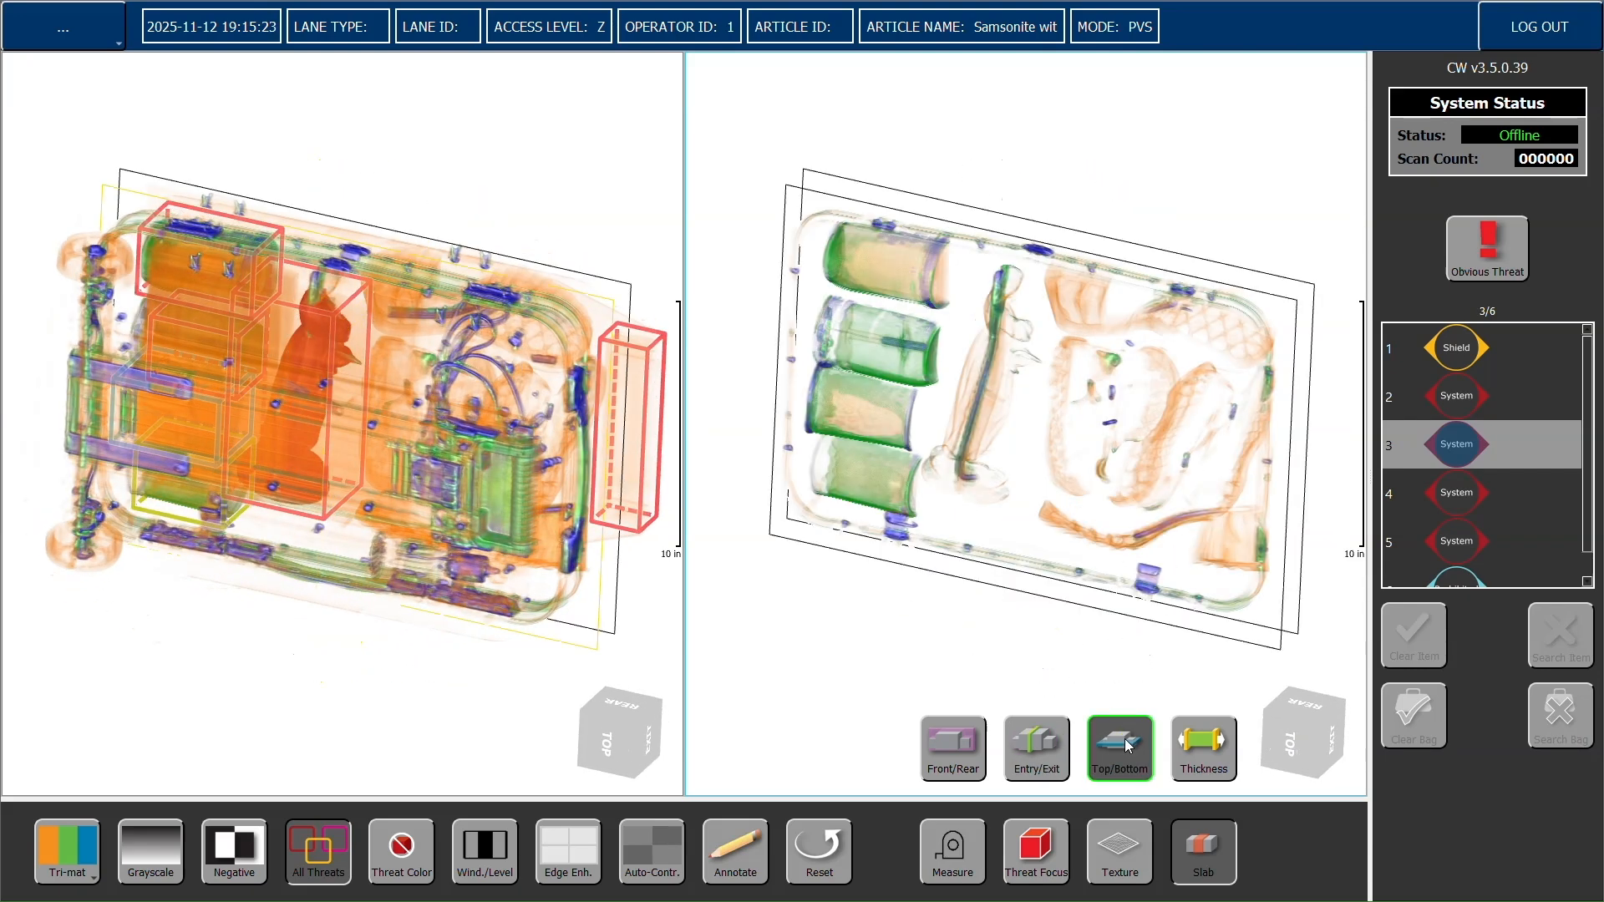
drag(916, 623, 1050, 651)
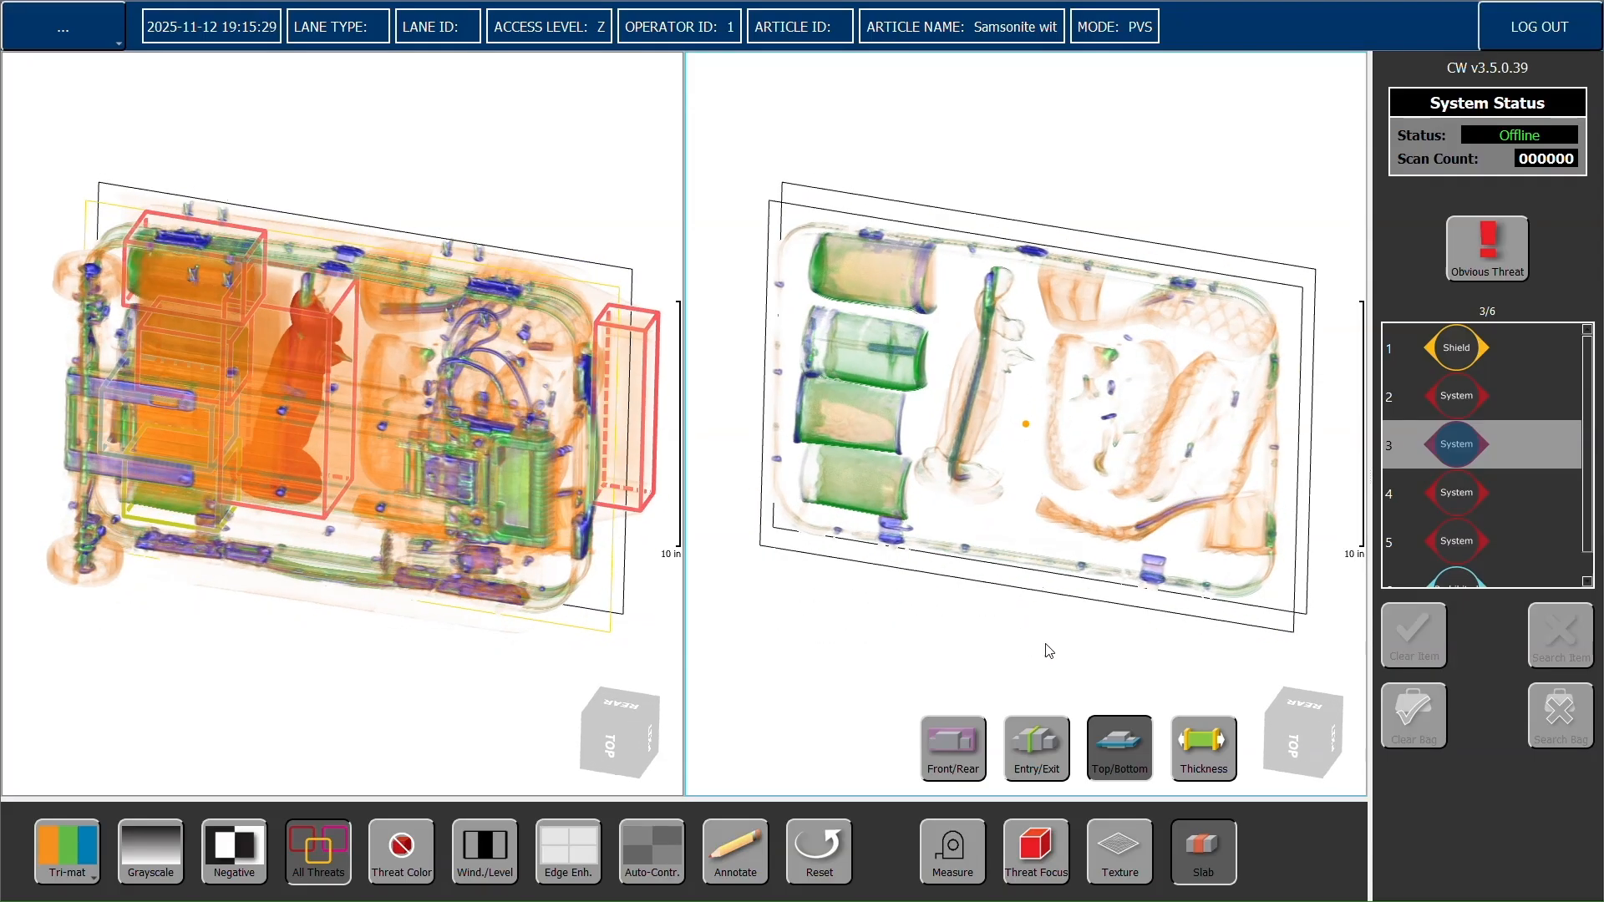
Adjust the thickness of the Top/Bottom slab with the Thickness control and by moving its boundary planes in the image
click(1209, 754)
mouse_move(1020, 684)
mouse_down()
mouse_move(935, 677)
mouse_move(1017, 685)
mouse_move(998, 684)
mouse_up()
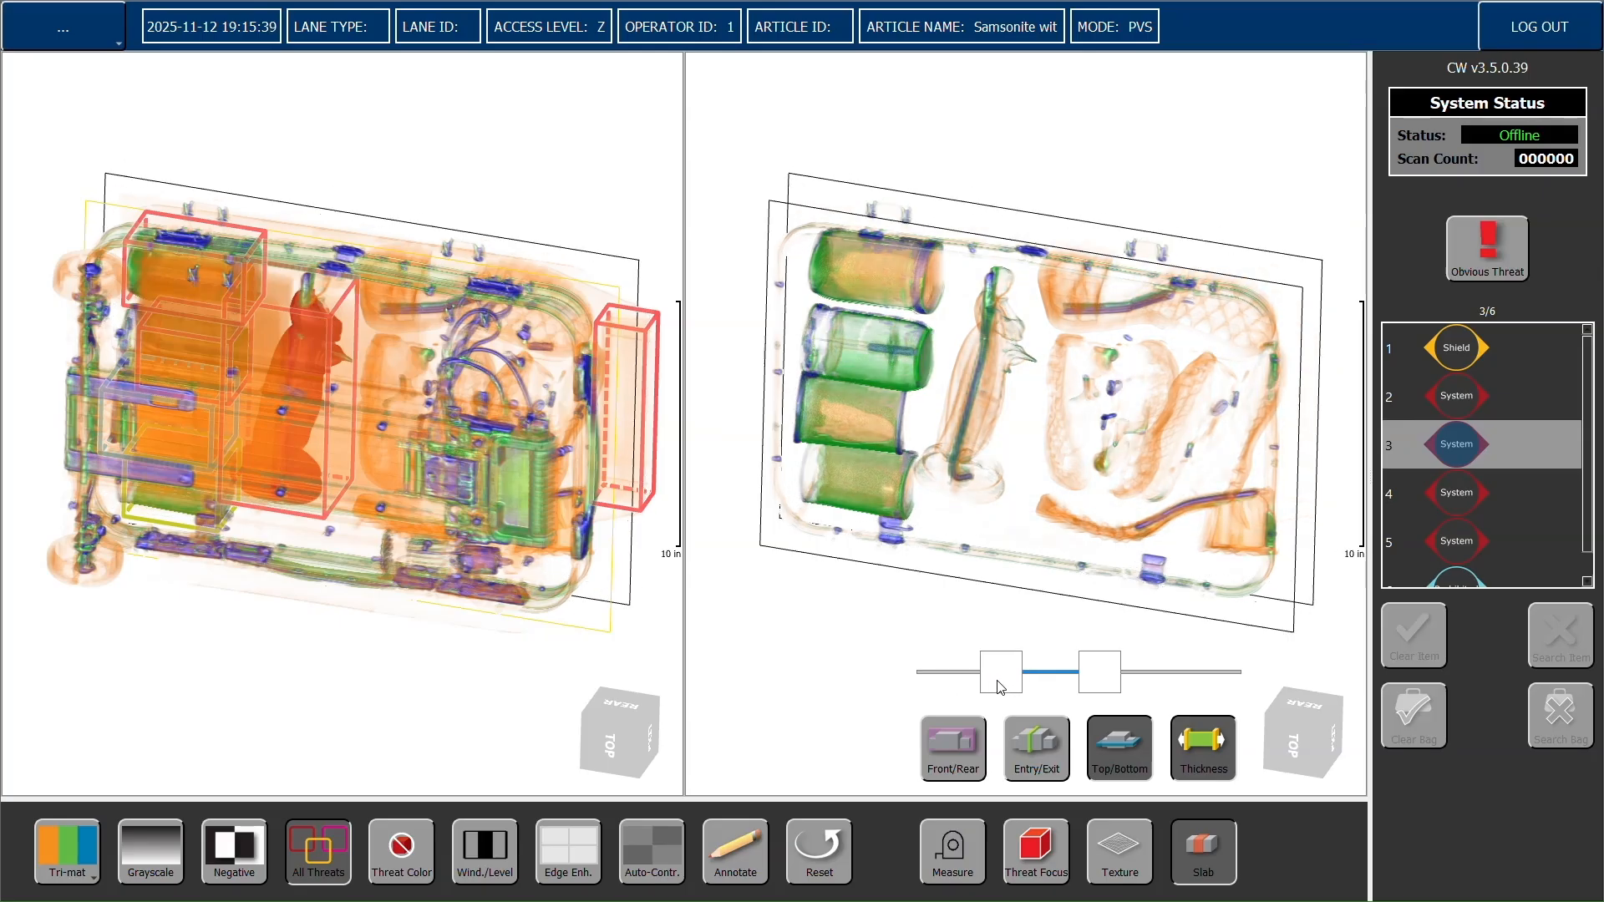
drag(1112, 690, 1059, 676)
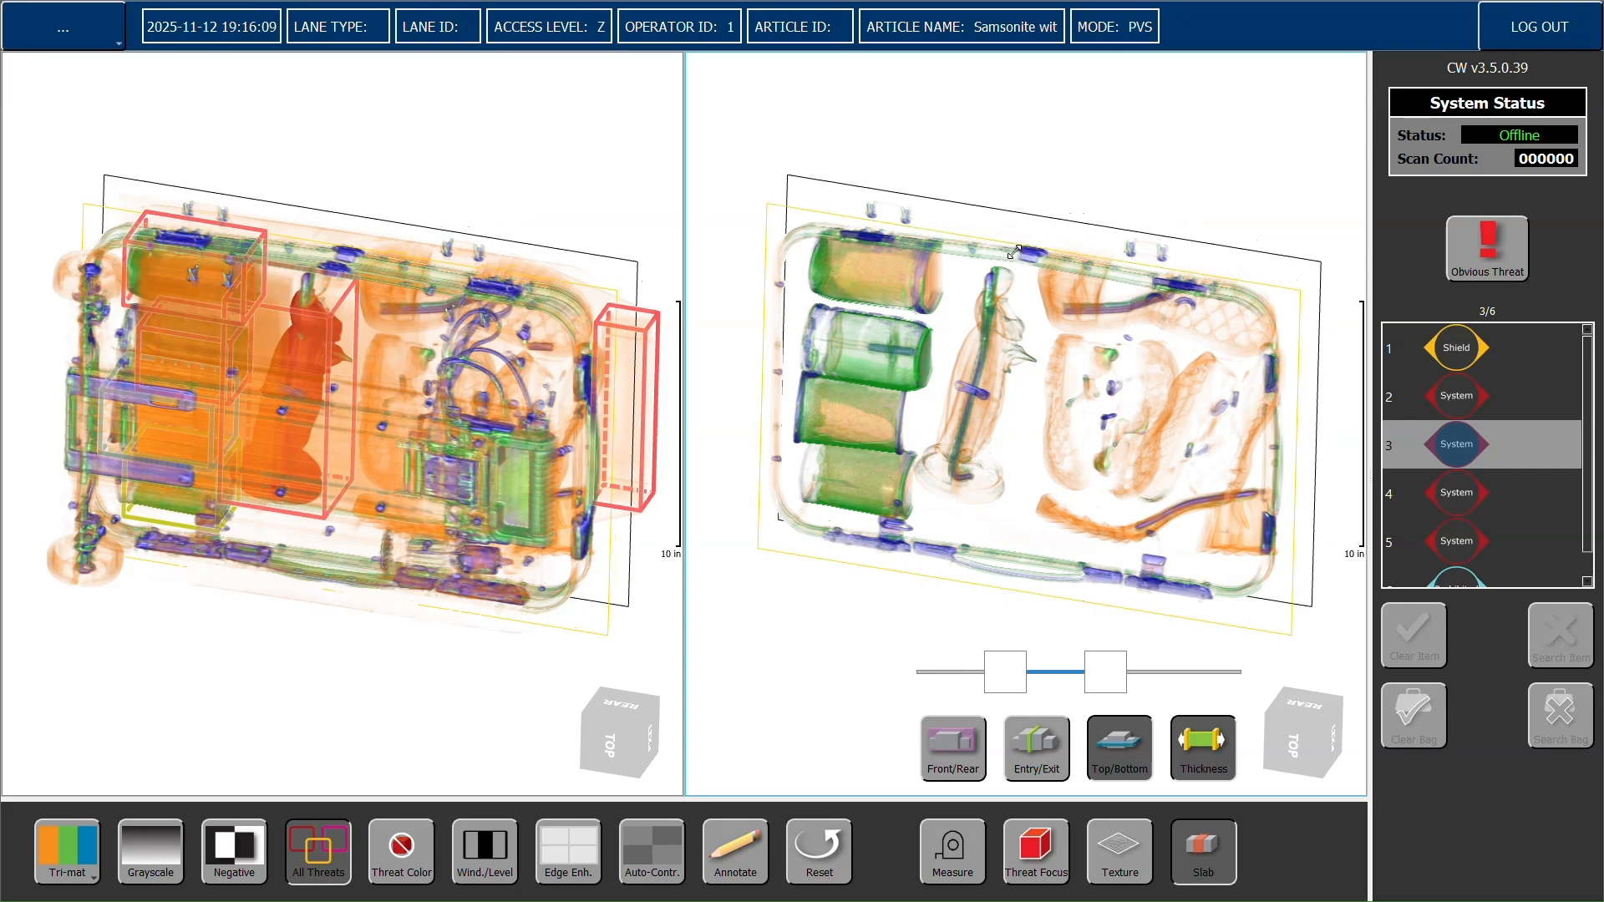
mouse_move(976, 273)
mouse_down()
mouse_move(892, 332)
mouse_move(844, 422)
mouse_move(948, 264)
mouse_up()
drag(1024, 175, 1114, 286)
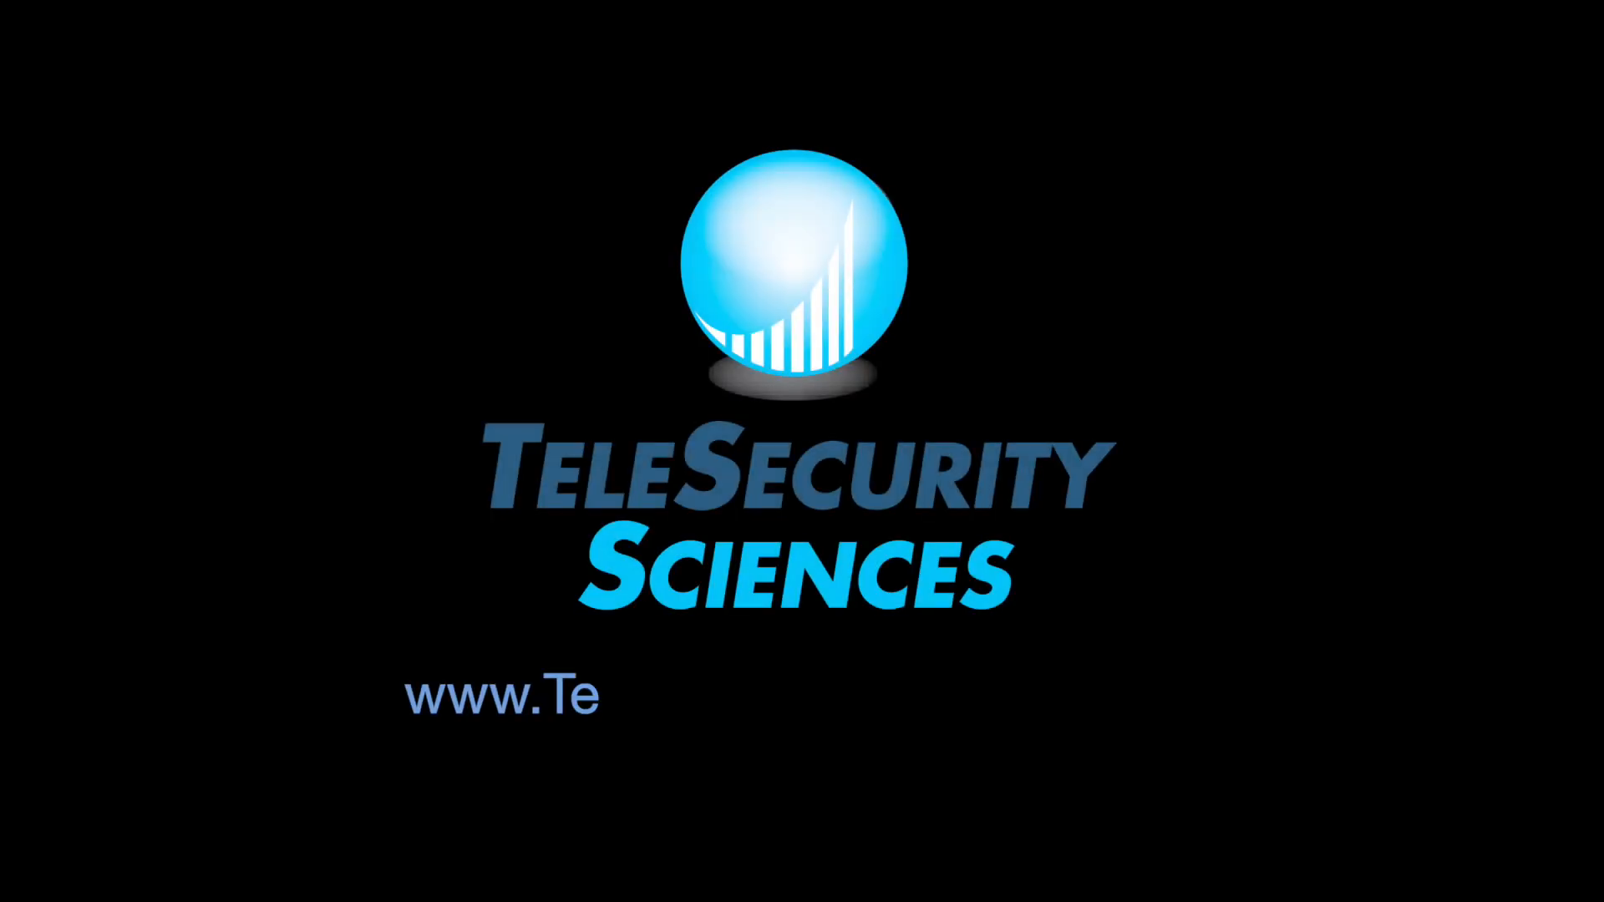